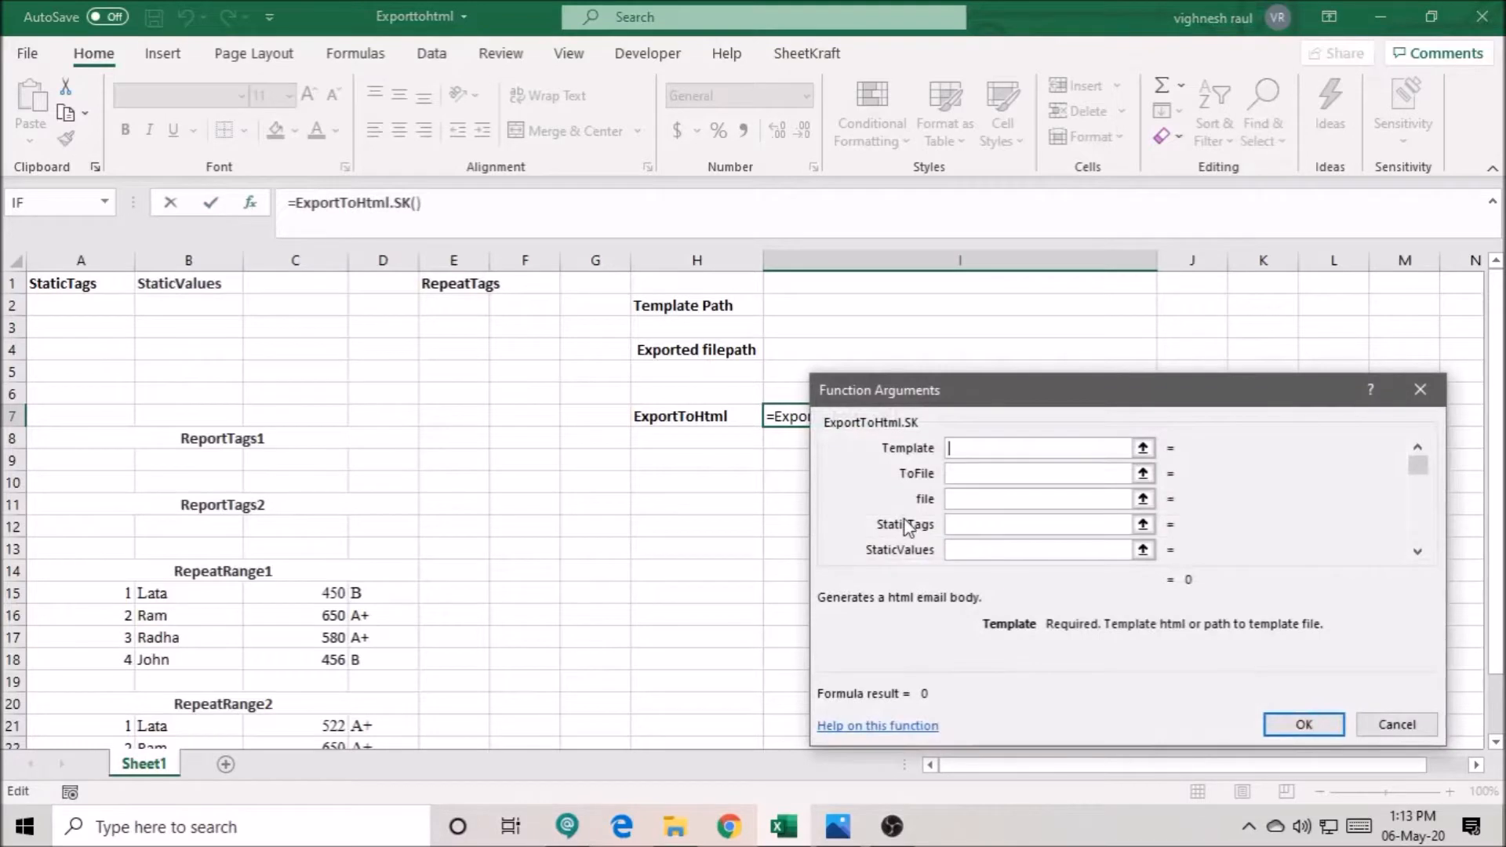
- Look through the arguments of the ExportToHtml.SK function, from Template to Report1, and close them without entering anything
key(Tab)
key(Tab)
key(Tab)
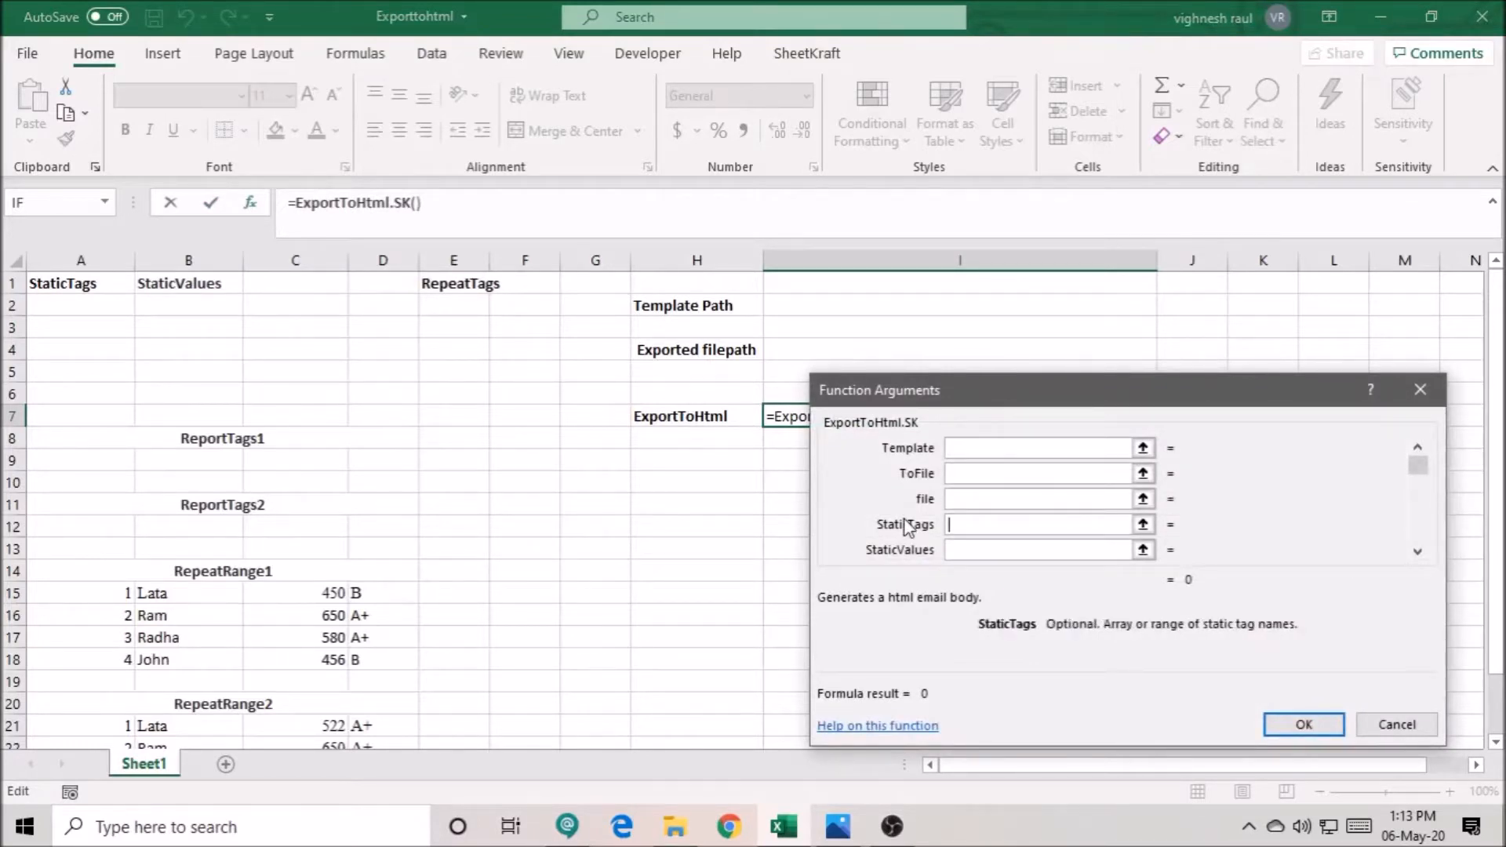
key(Tab)
key(Tab)
key(Tab)
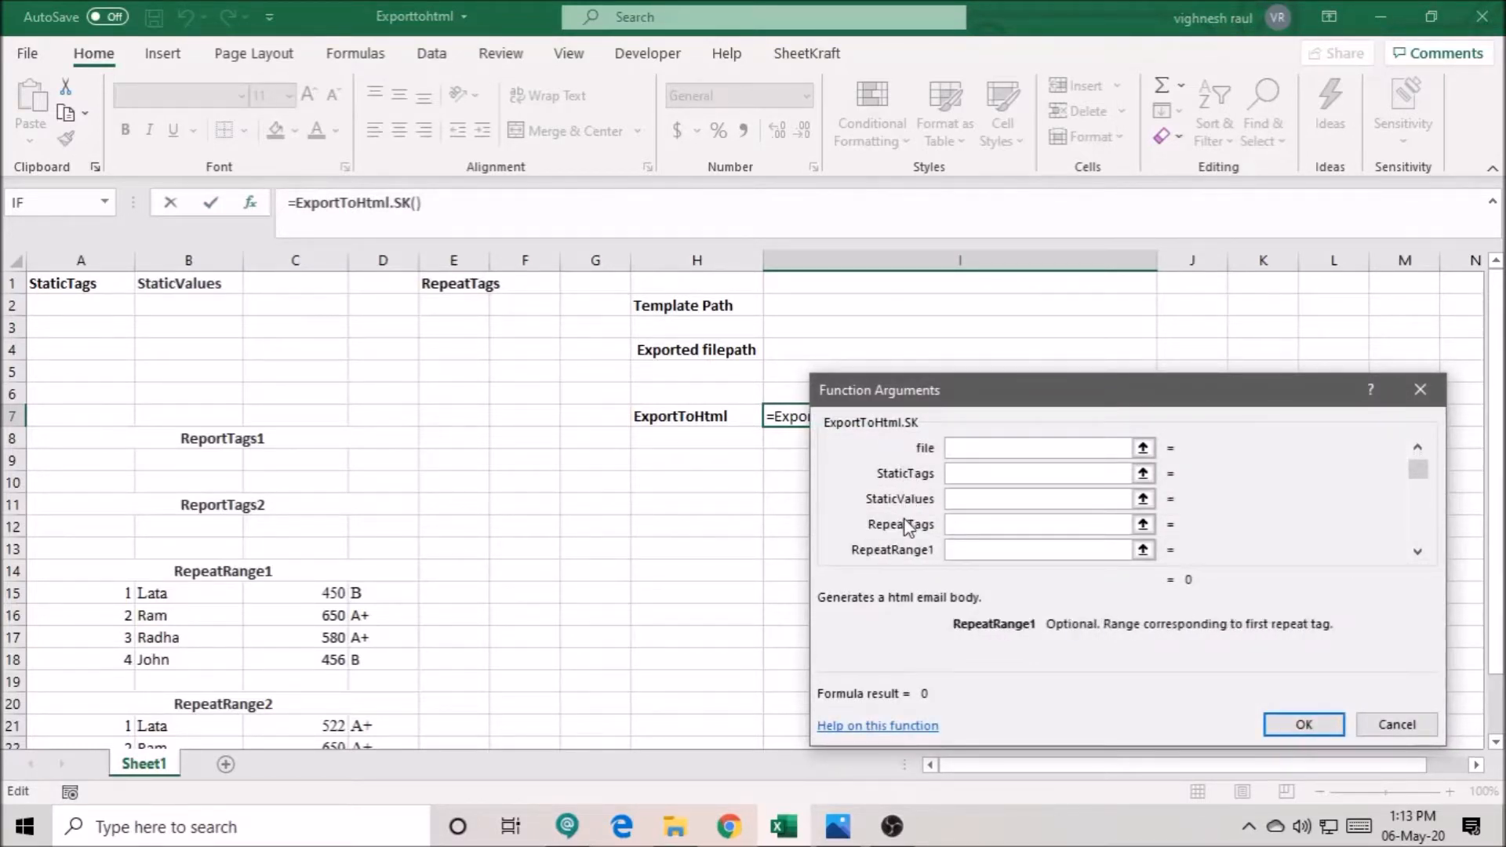
key(Tab)
key(Tab)
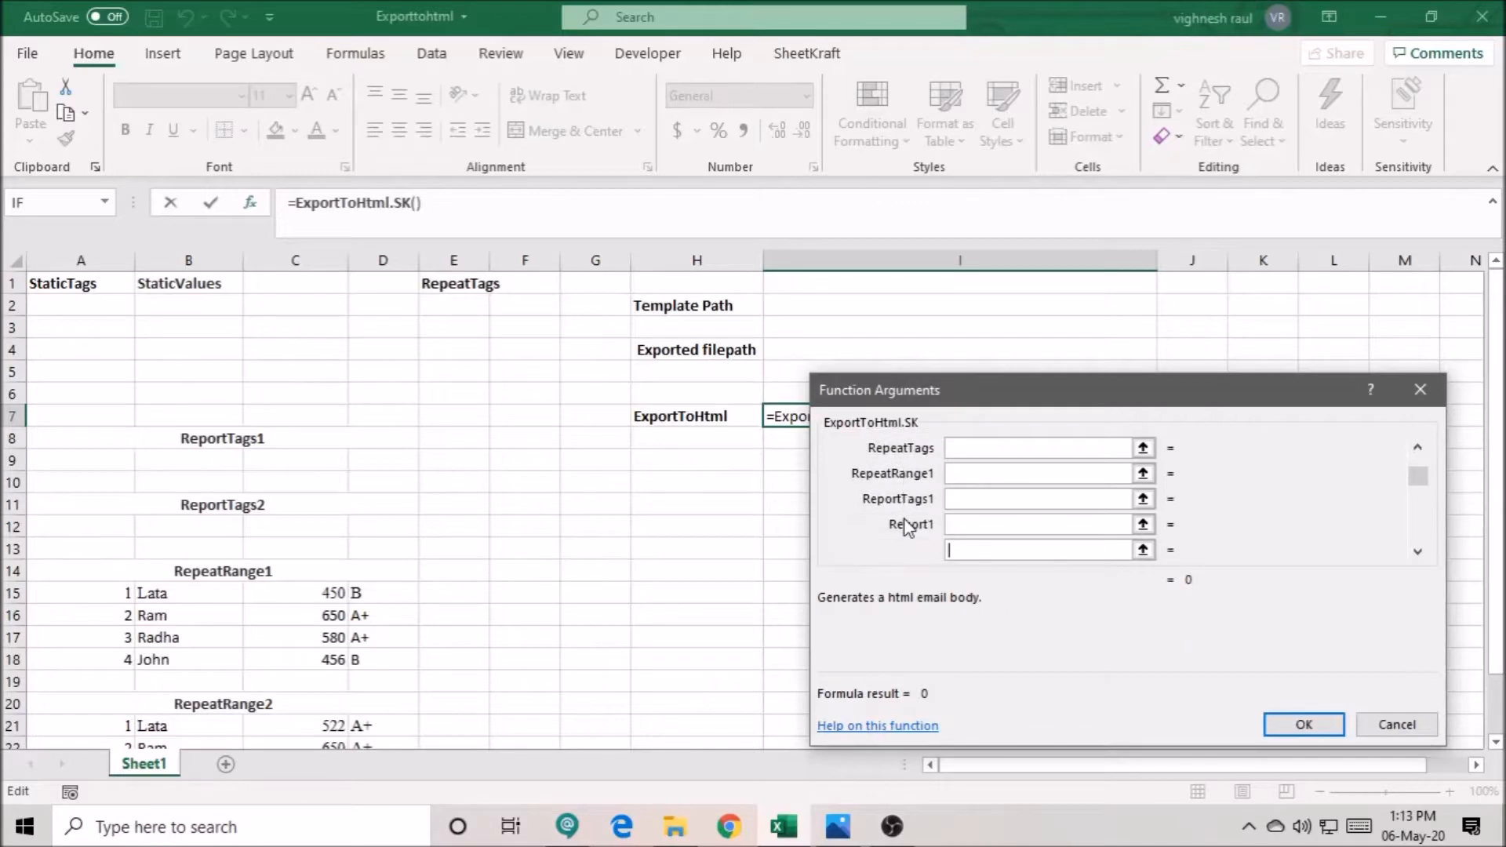
key(Escape)
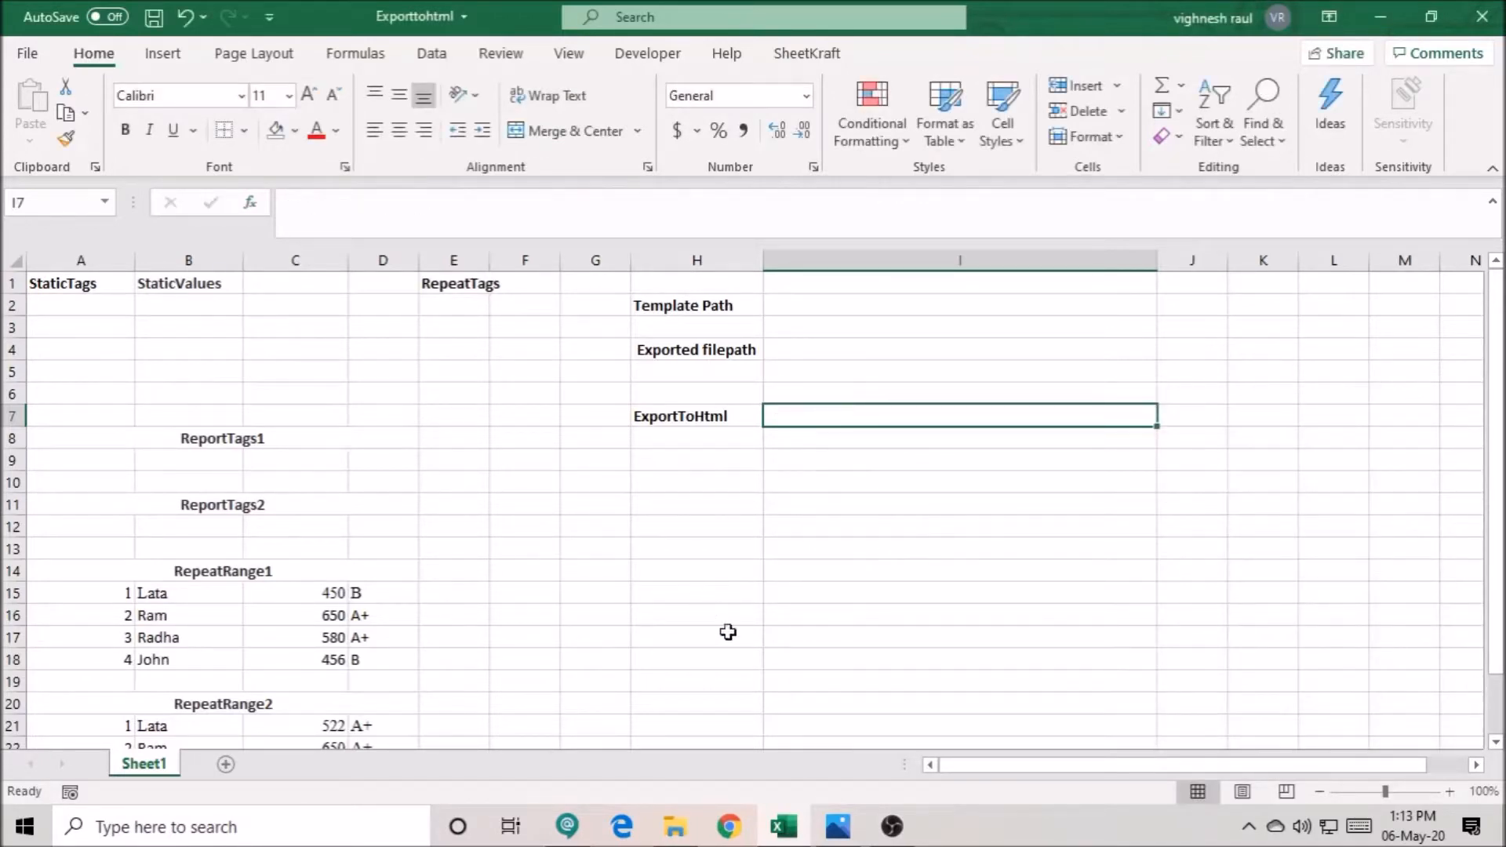
- Open the template file from the Inputs folder of Exporttohtml_Docs in Notepad++ for editing
click(697, 831)
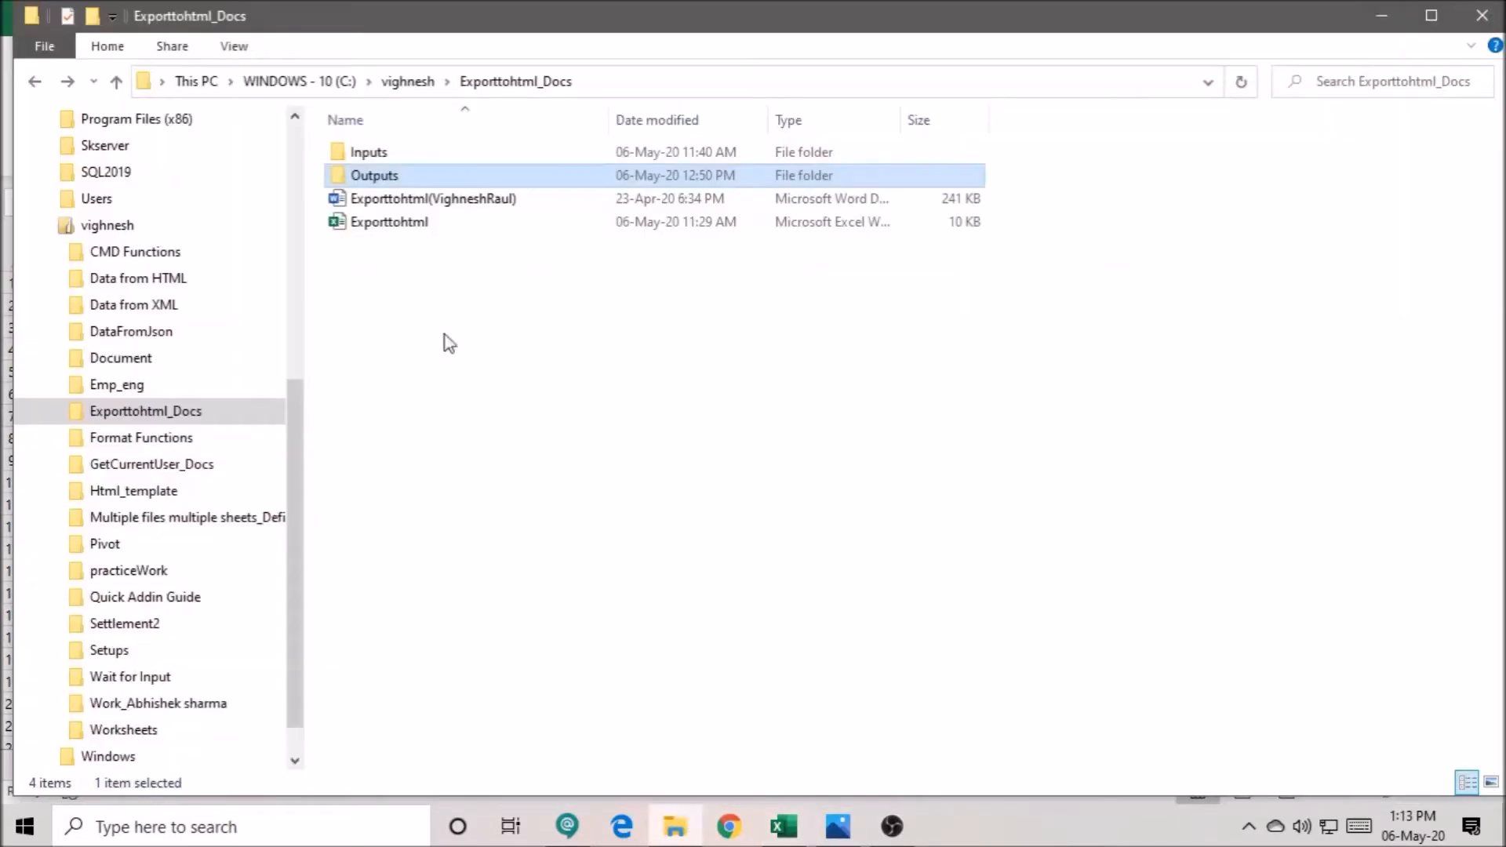
double_click(384, 155)
right_click(384, 154)
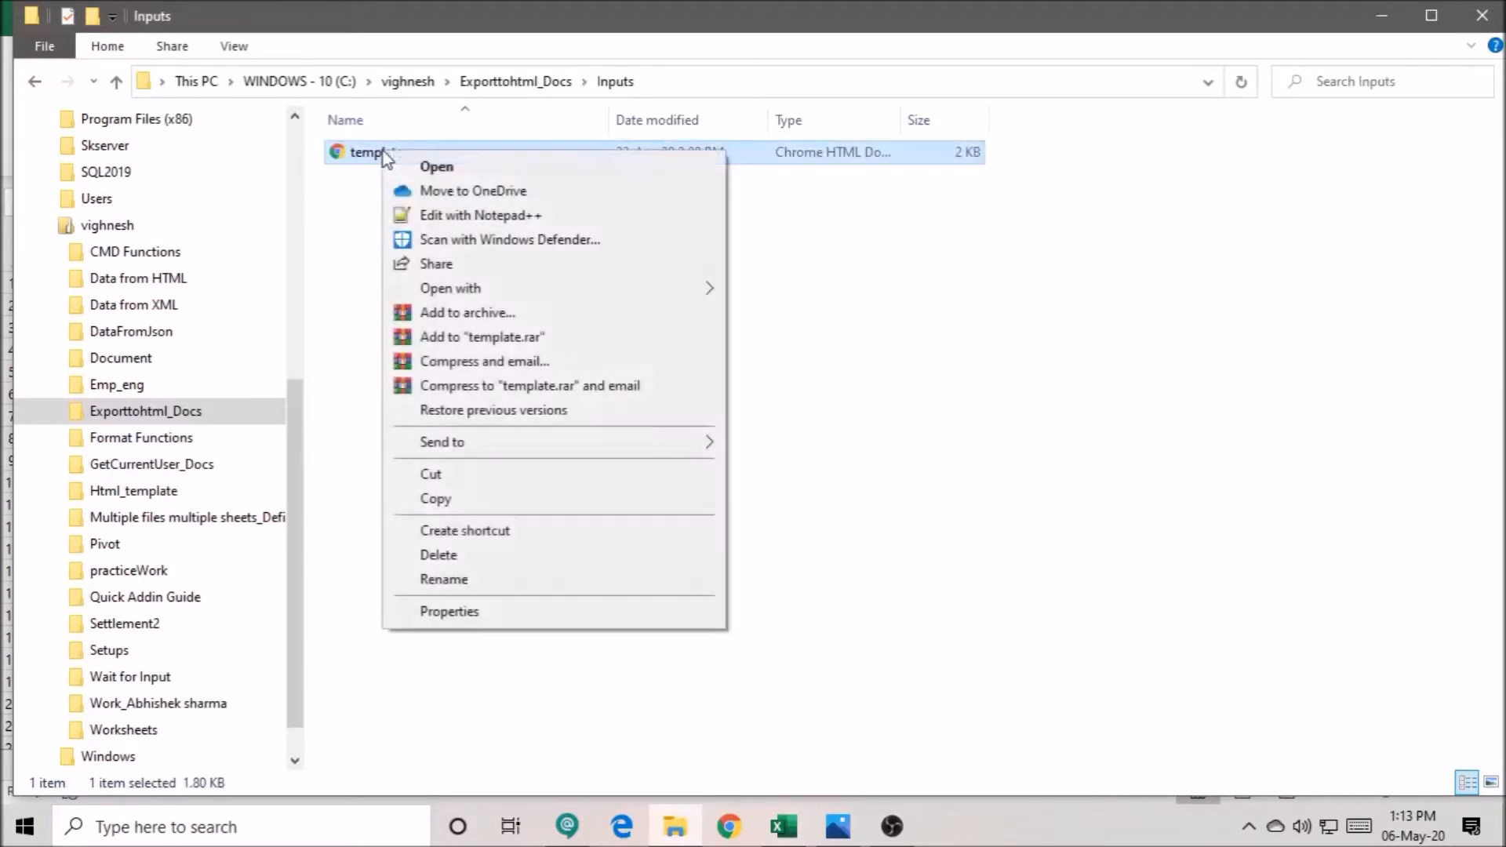
click(464, 209)
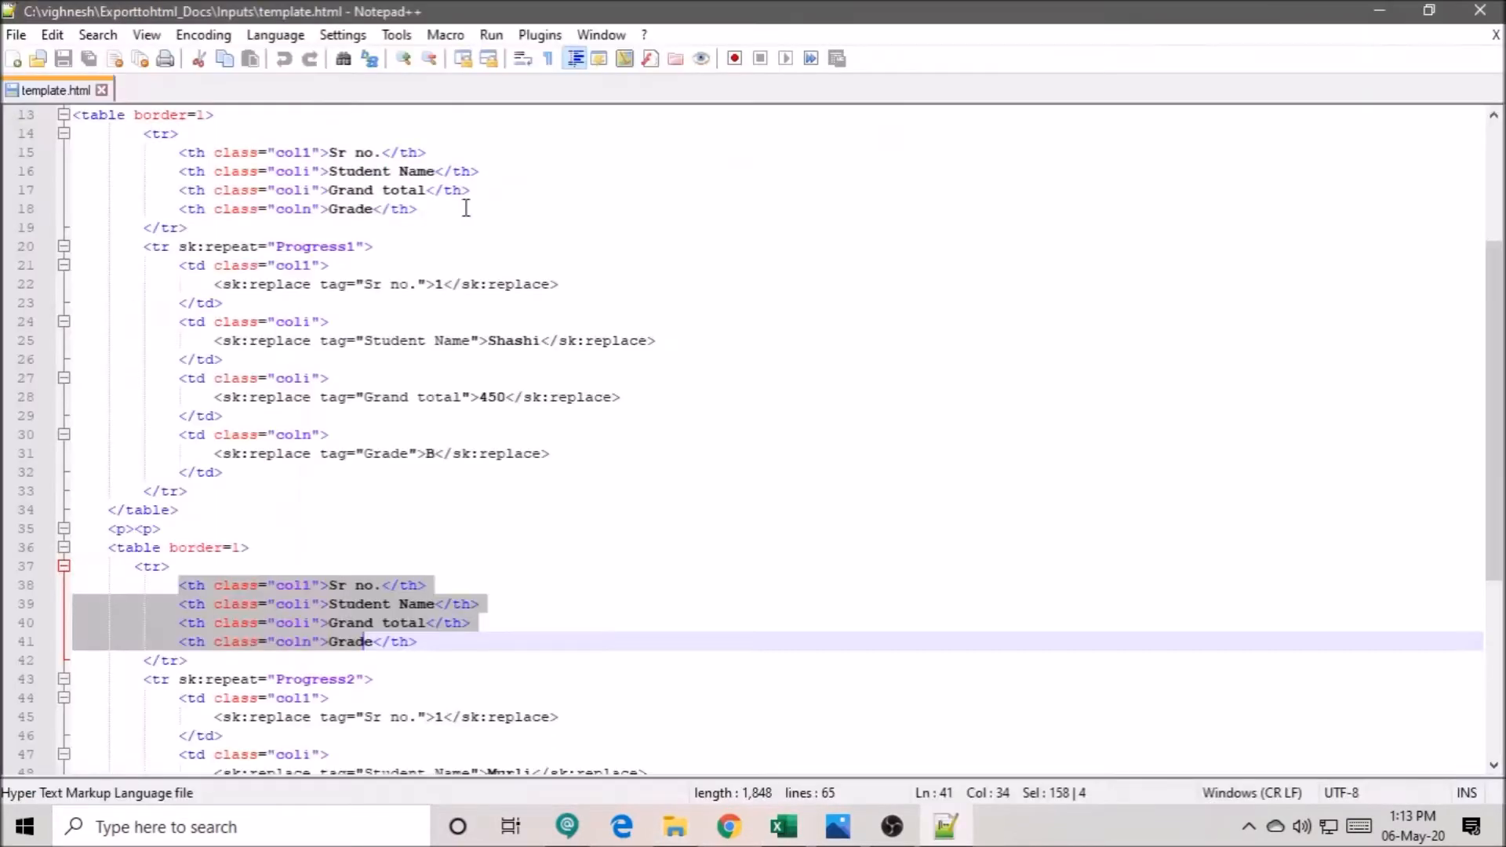
- Read through the HTML code of template.html, examining its static replace tags and its repeat tags for the tables
click(340, 487)
scroll(356, 212, up, 4)
click(103, 114)
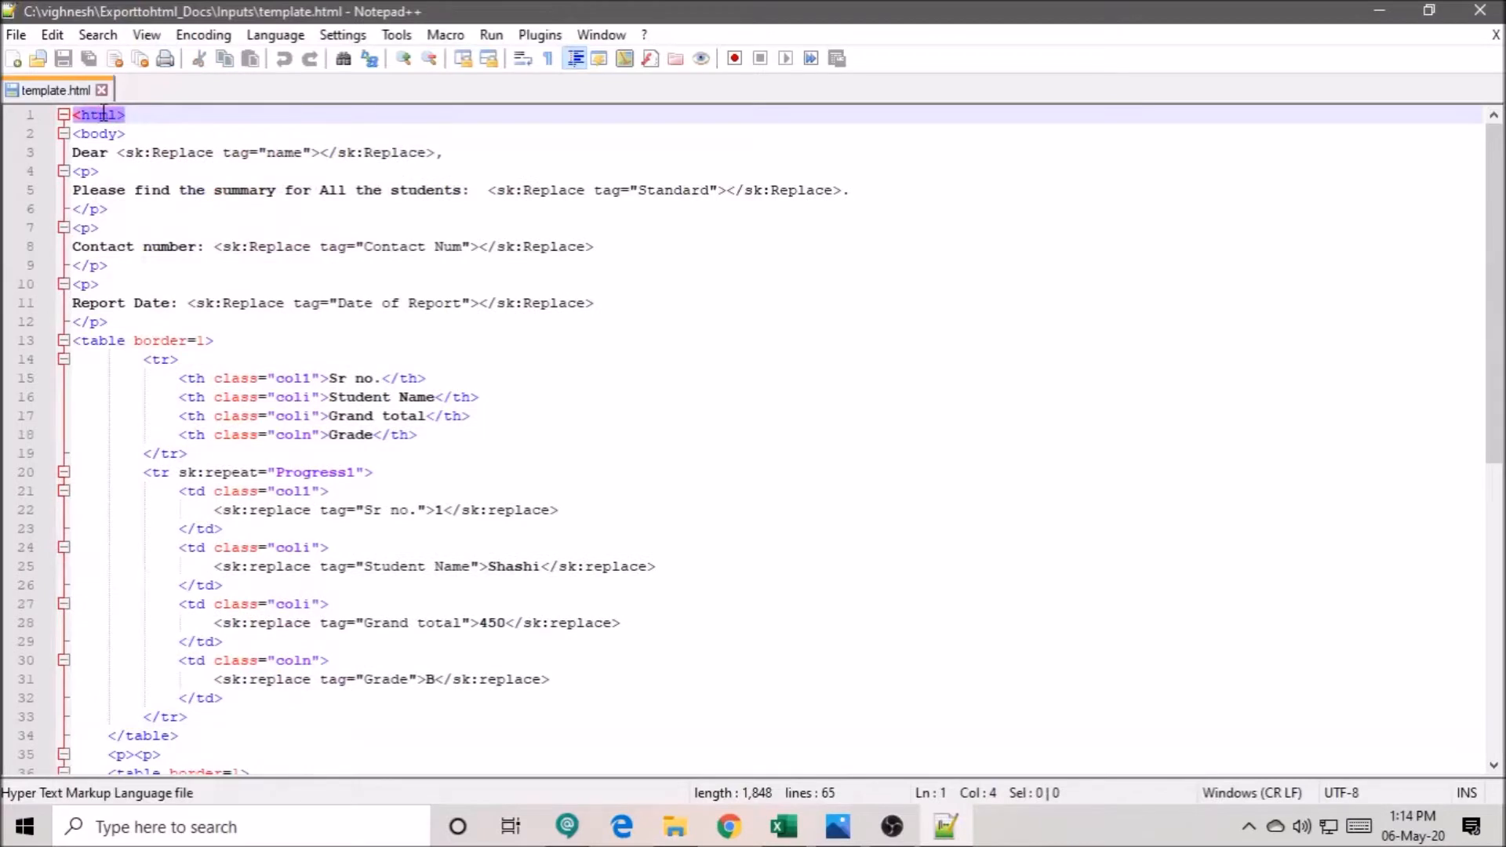
key(Down)
key(Down)
key(Down)
key(Down)
key(Down)
key(Down)
key(Down)
key(Down)
key(Down)
key(Down)
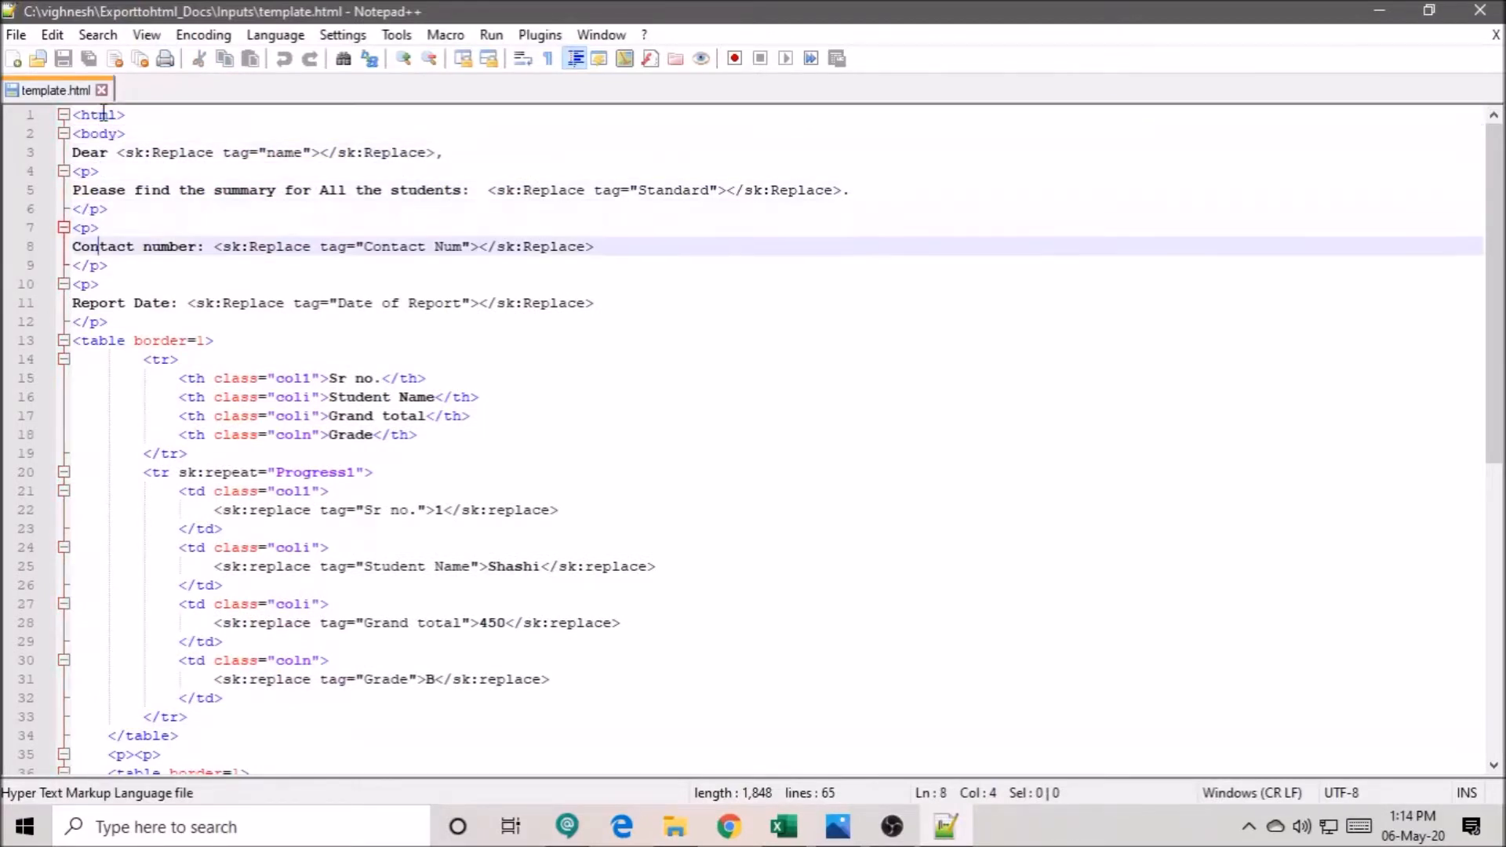
key(Down)
key(Down)
key(Down)
key(Down)
key(Down)
key(Down)
key(Down)
key(Down)
key(Down)
key(Down)
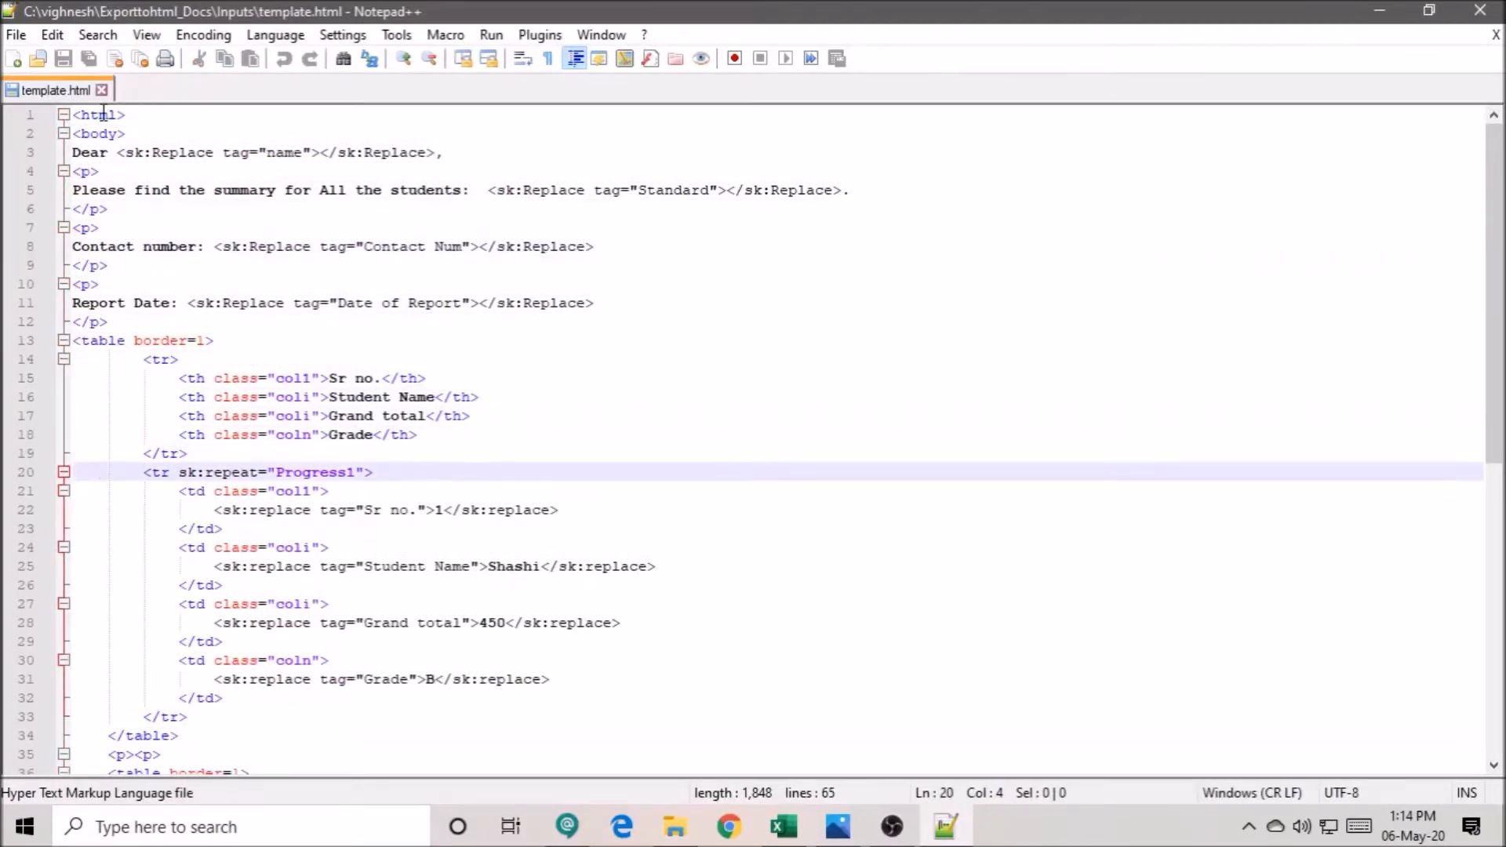
key(Down)
key(Down)
key(Down)
key(Down)
key(Down)
key(Down)
key(Down)
key(Down)
key(Down)
key(Down)
key(Down)
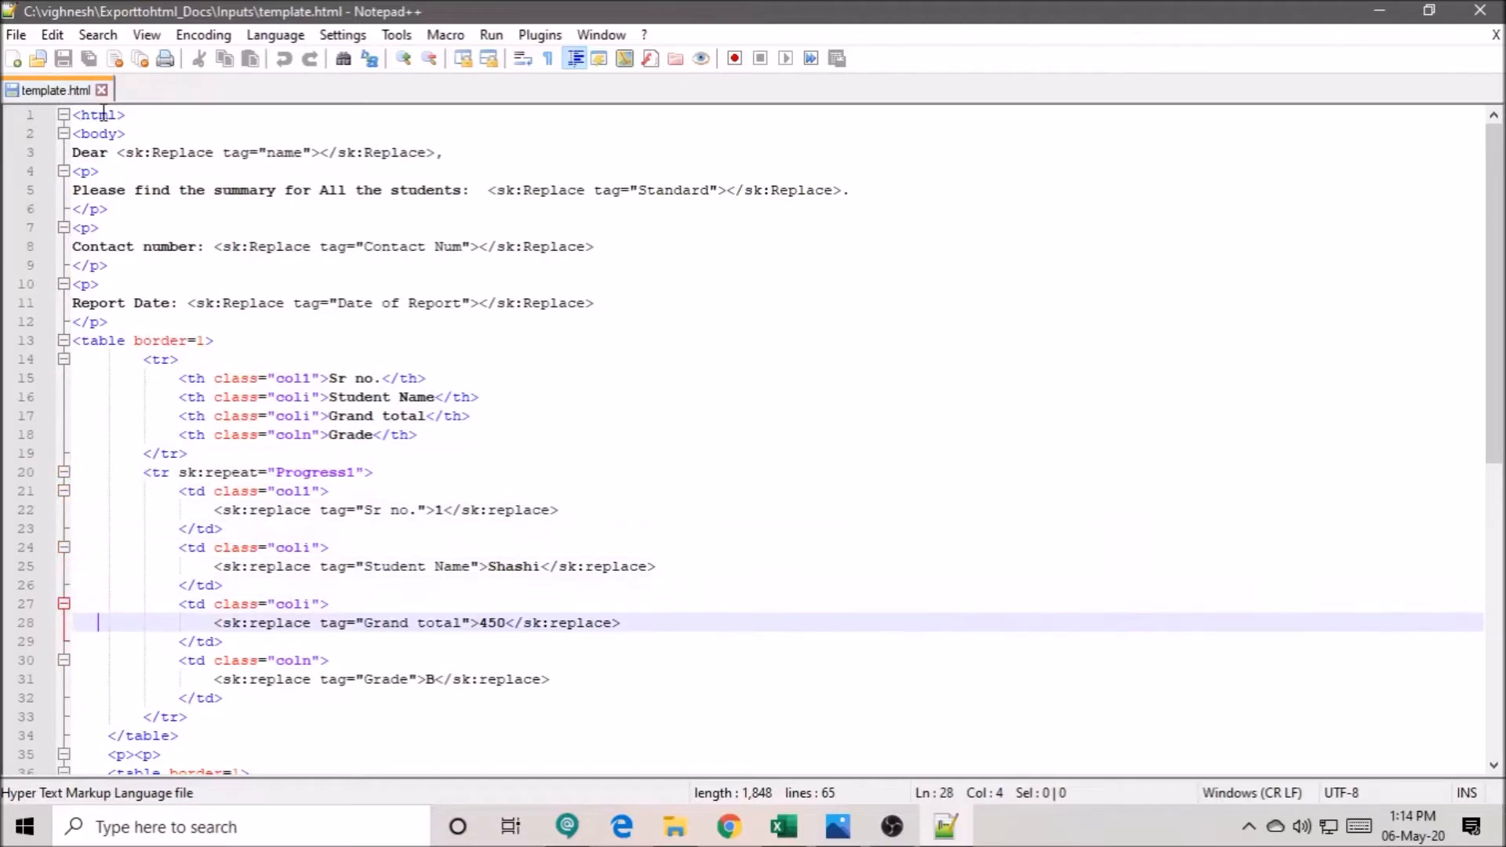
key(Down)
key(Down)
key(Down)
key(Down)
key(Down)
key(Down)
key(Down)
key(Down)
key(Down)
key(Down)
key(Down)
key(Down)
key(Down)
key(Down)
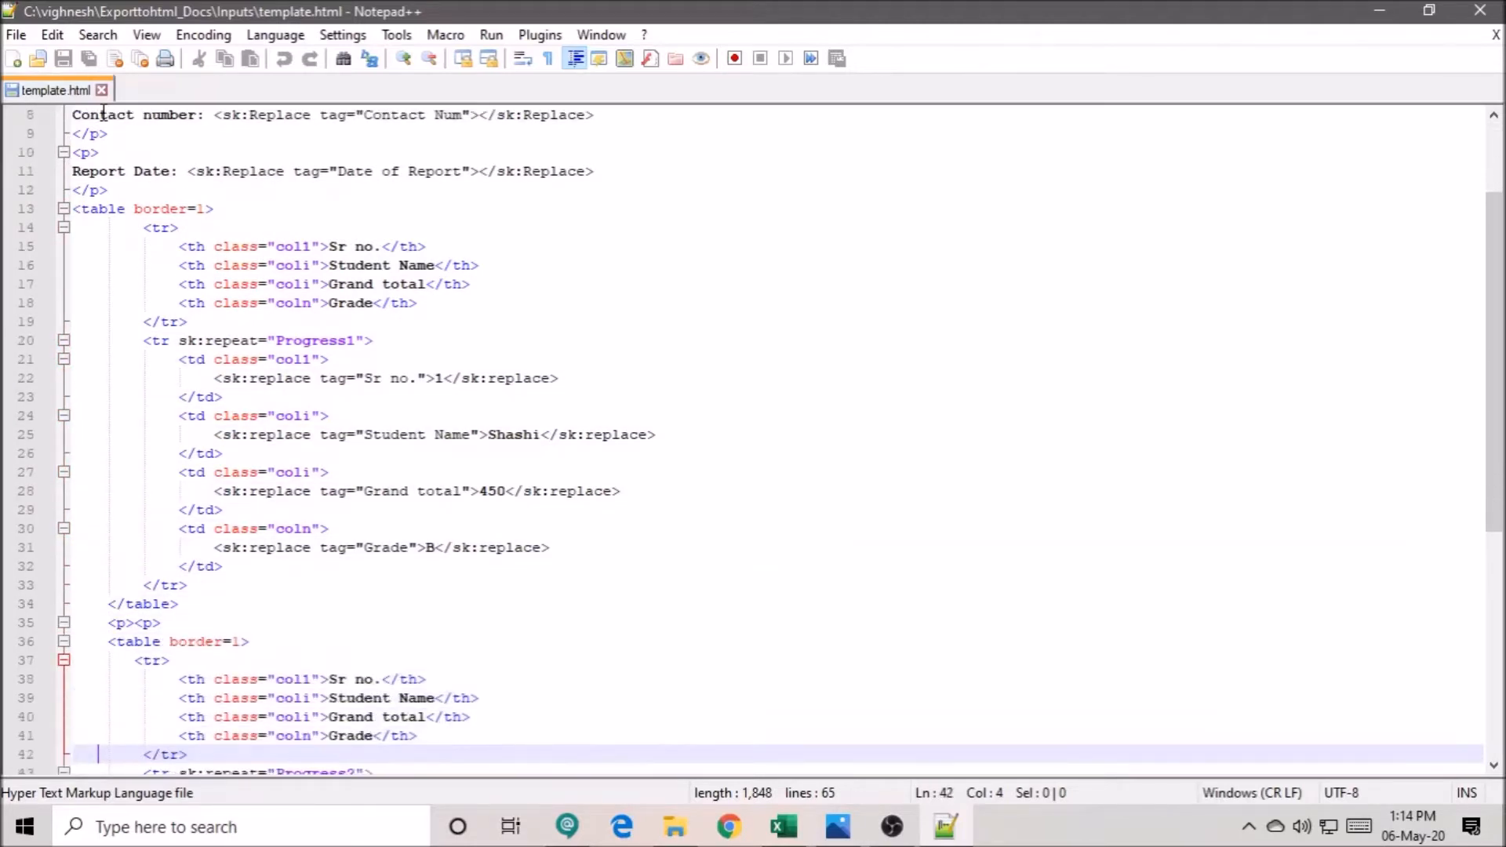
key(Down)
key(Down)
key(Down)
key(Down)
key(Down)
key(Down)
key(Down)
key(Down)
key(Down)
key(Down)
key(Down)
key(Down)
key(Down)
key(Down)
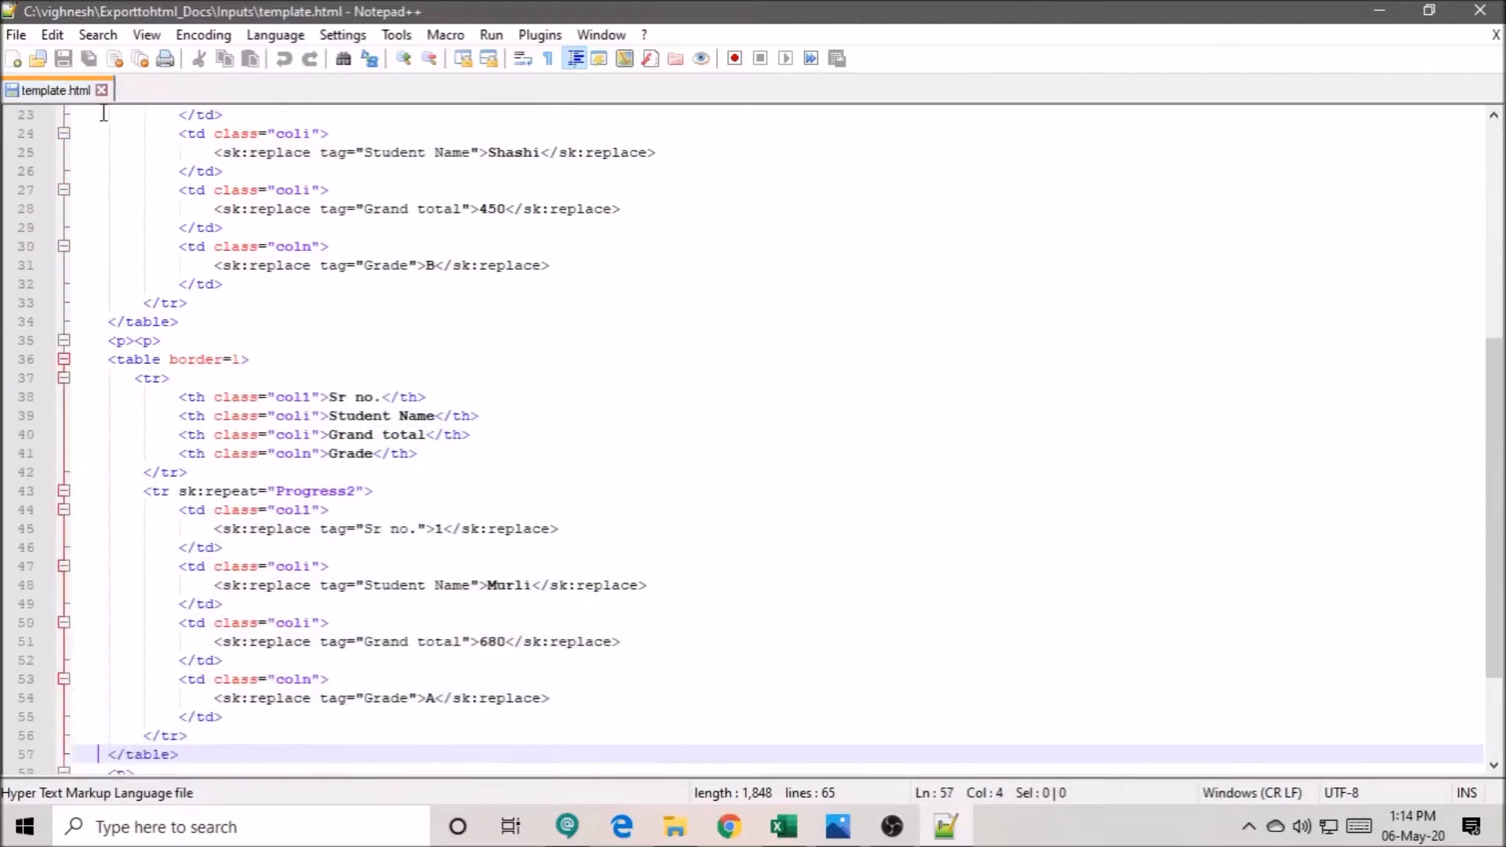
key(Down)
key(Page_Up)
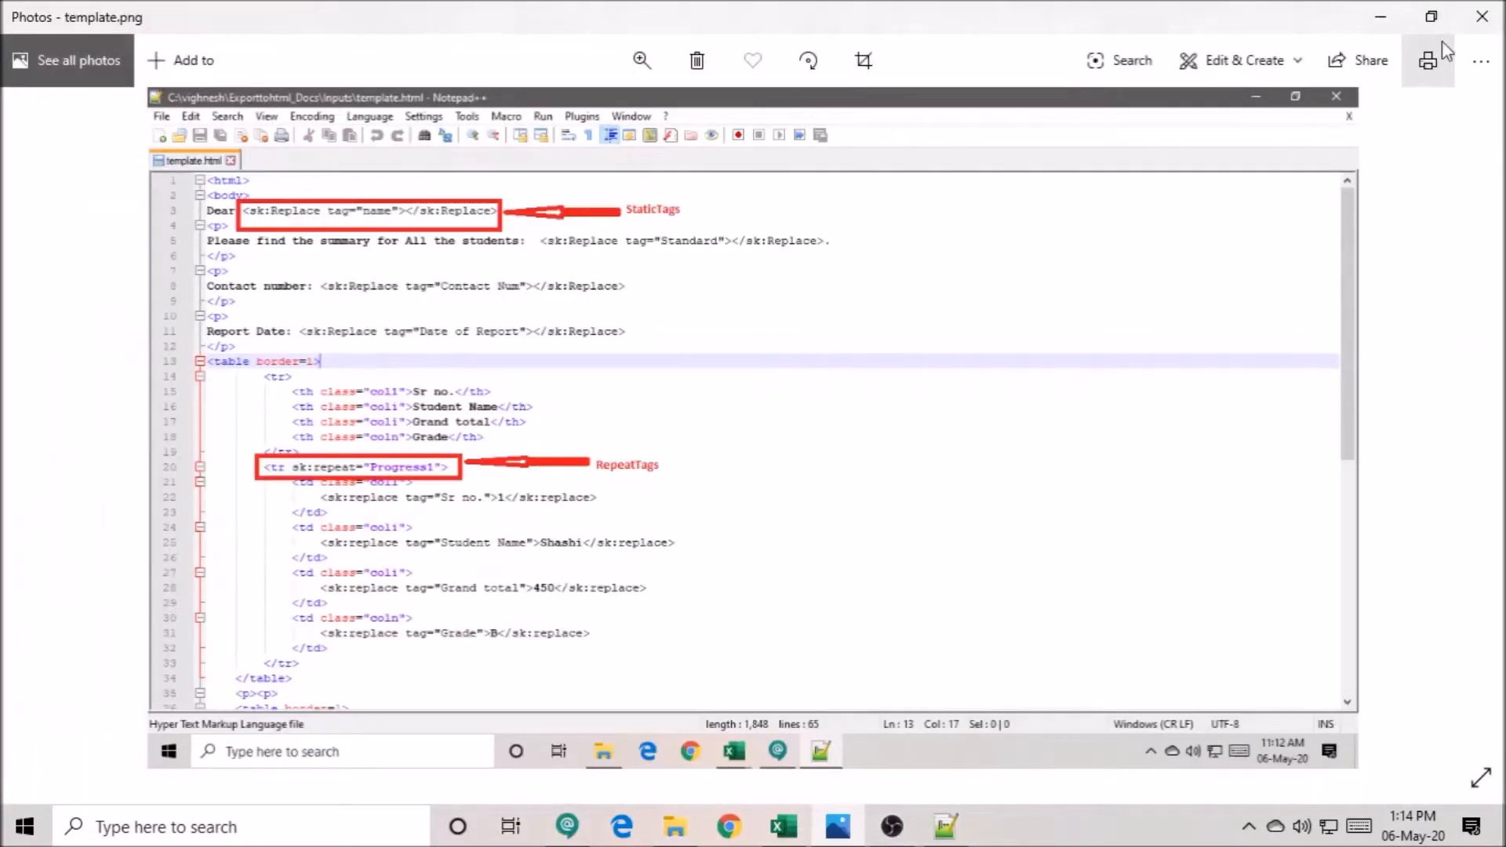
click(1479, 17)
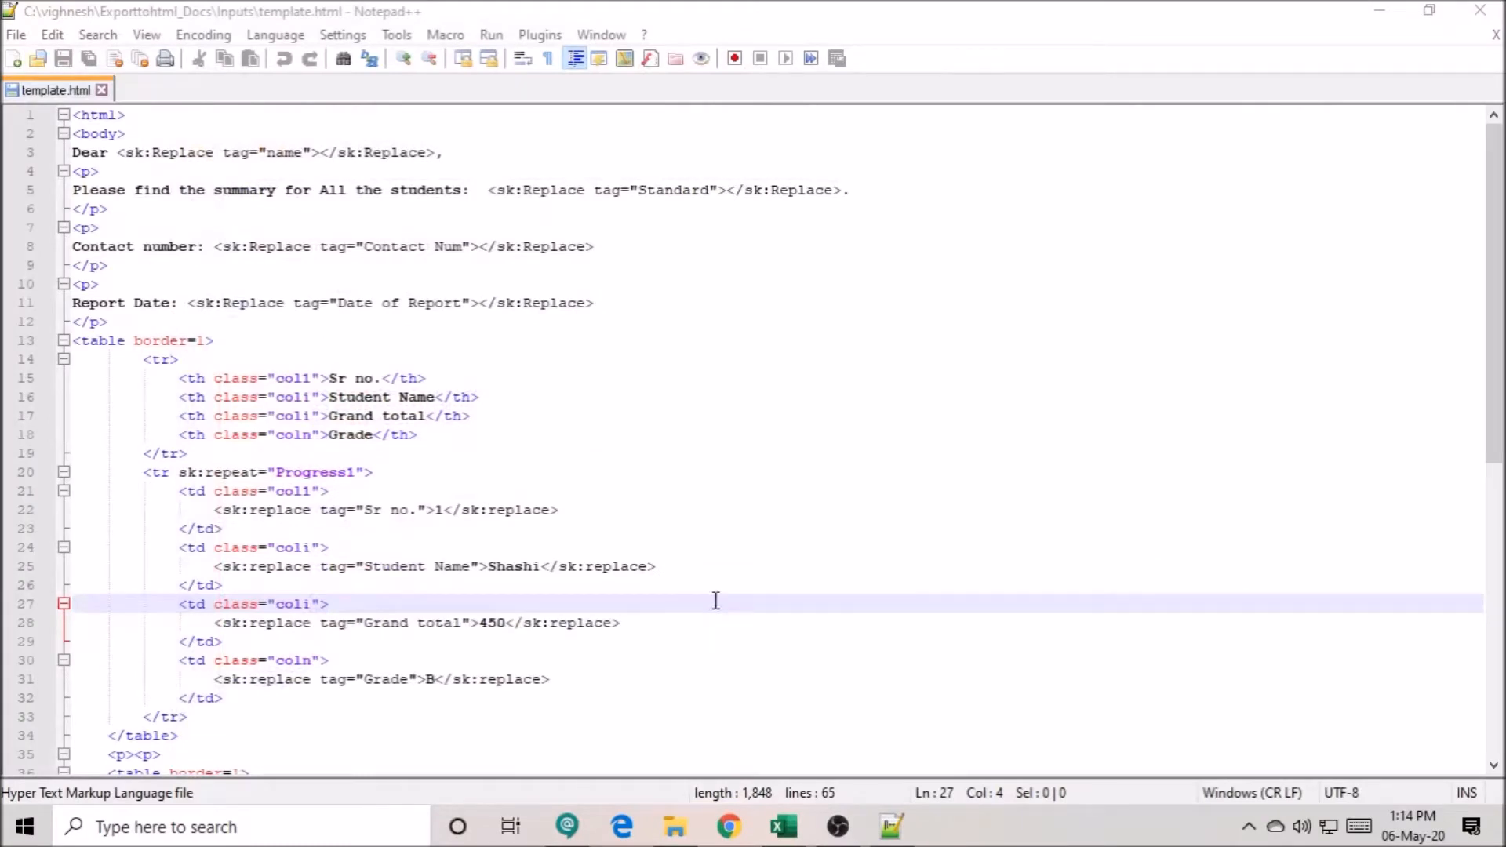
click(277, 149)
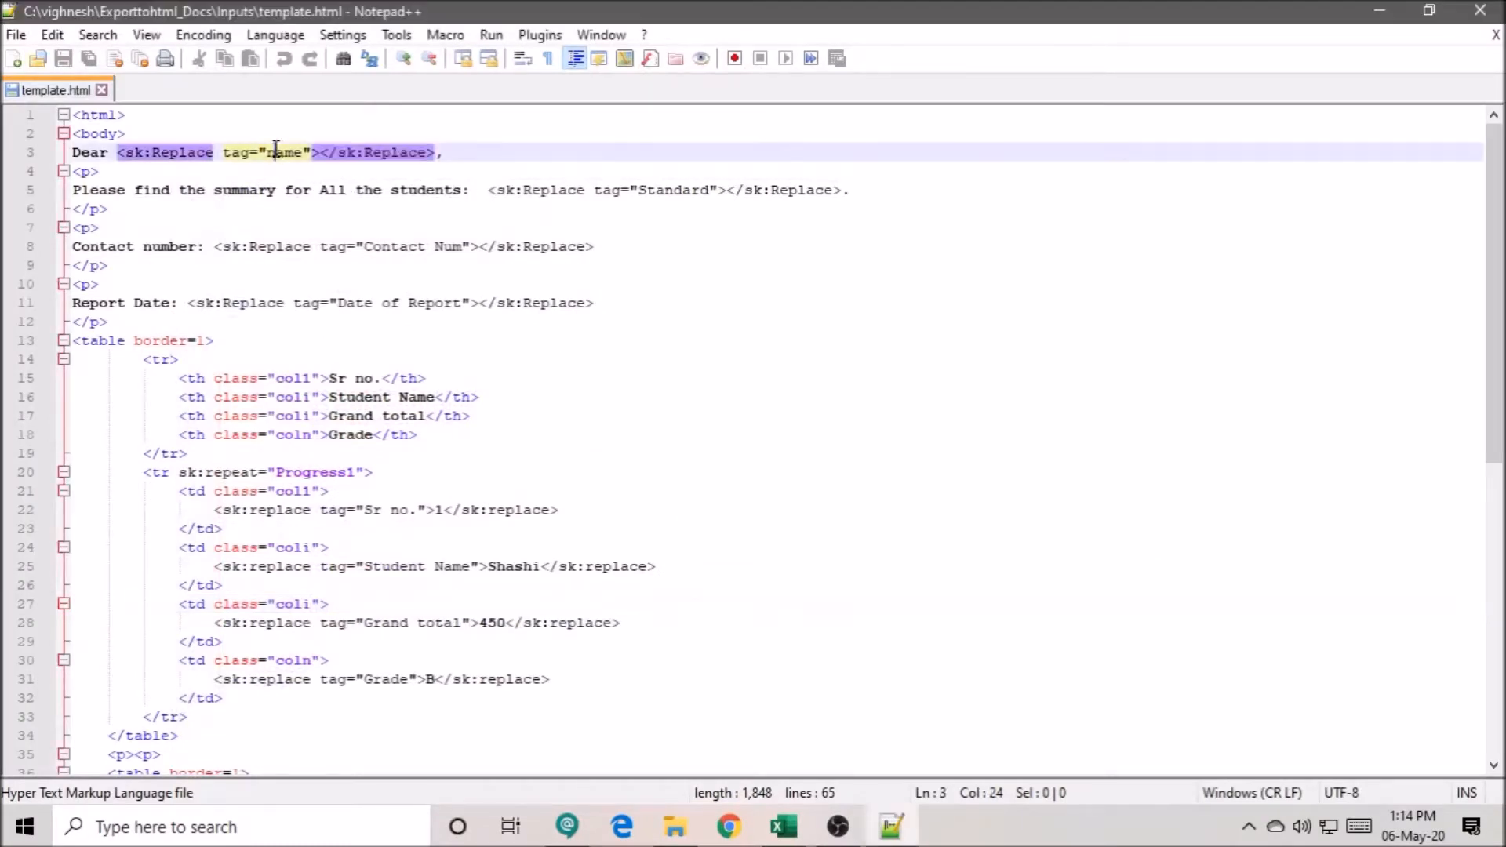
click(313, 190)
click(328, 245)
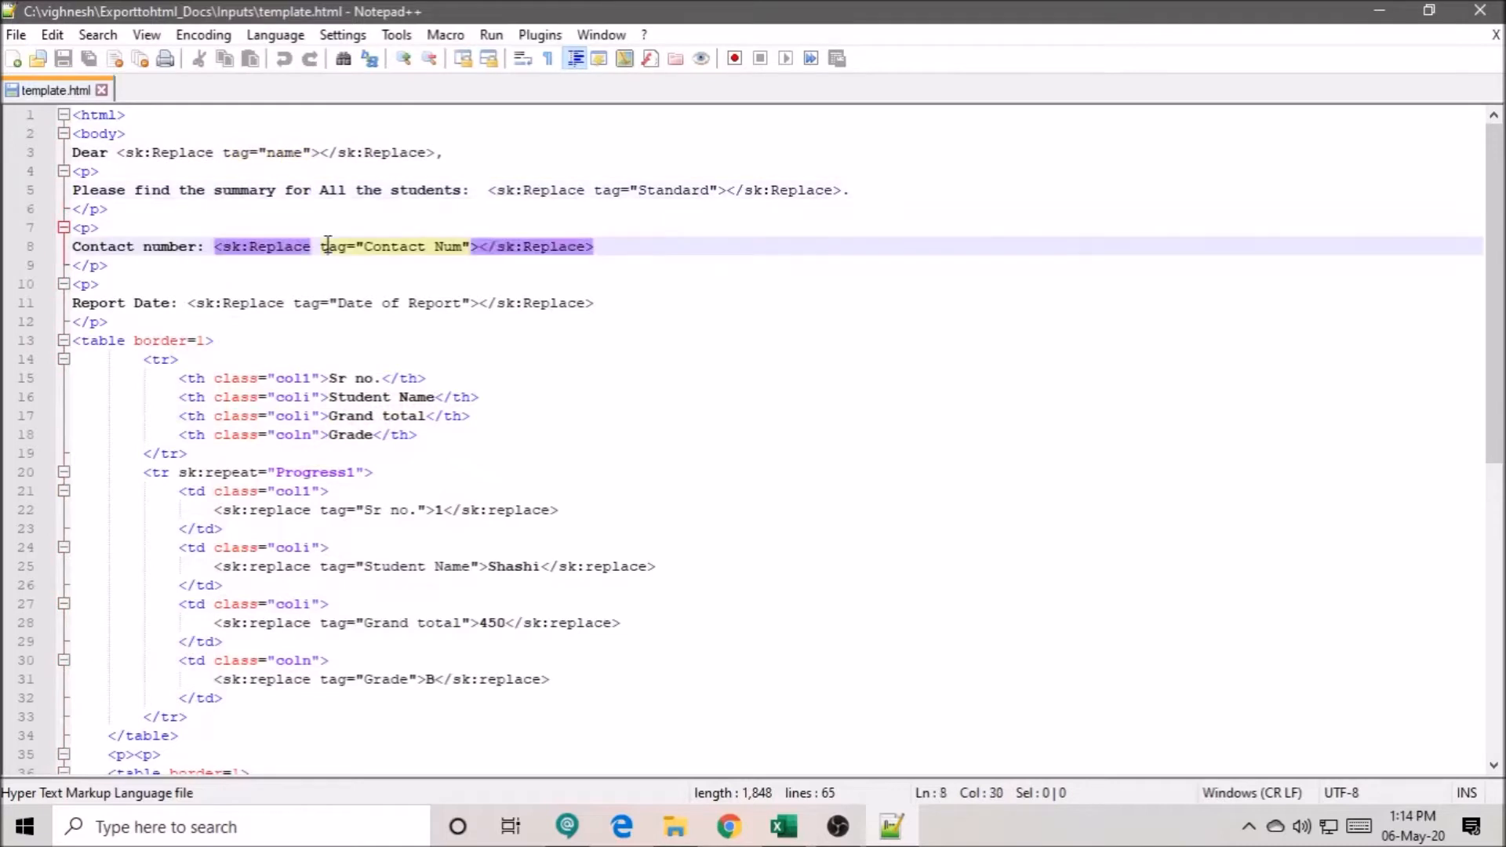
click(336, 302)
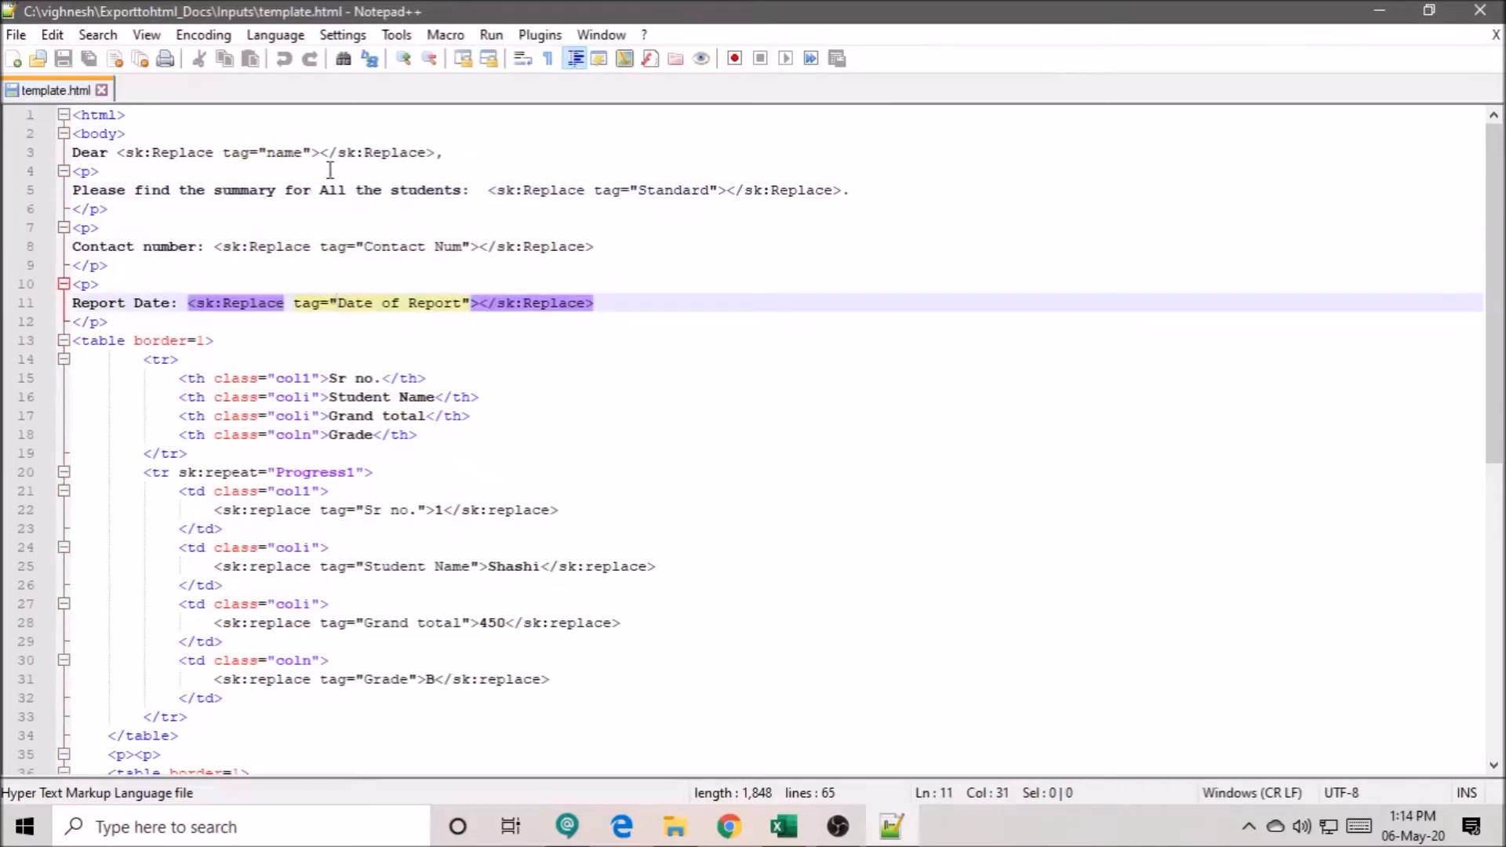
- Copy the tag names name and Standard from the template into cells A2 and A3 under StaticTags in the Excel workbook
drag(306, 152, 270, 150)
key(ctrl+c)
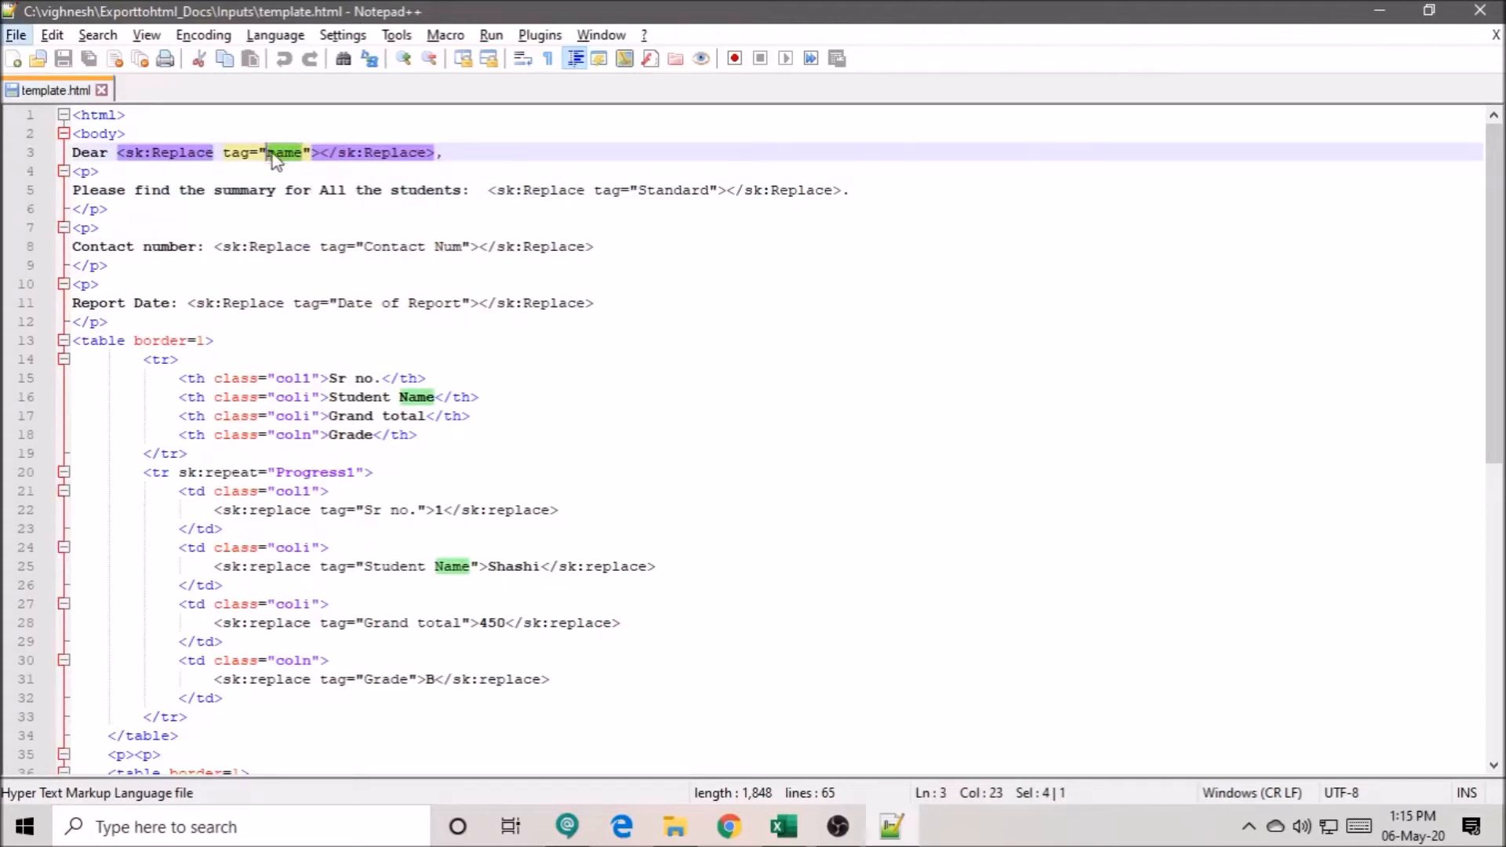
click(780, 830)
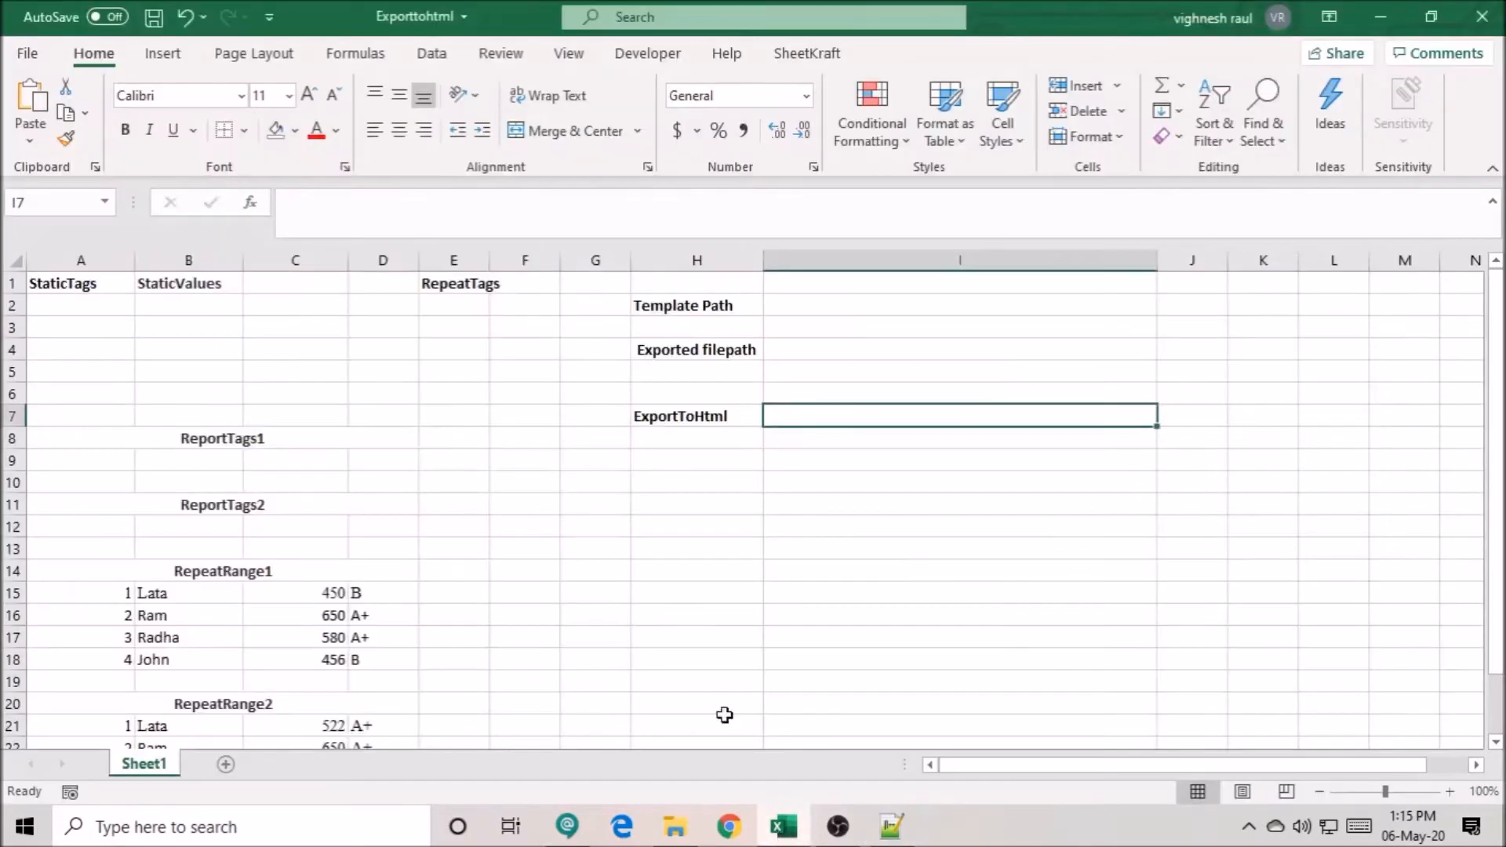
click(102, 302)
key(ctrl+v)
key(alt+Tab)
double_click(667, 190)
key(ctrl+c)
key(alt+Tab)
click(108, 322)
- Copy the tag names Contact Num and Date of Report from the Notepad++ template into cells A4 and A5 of the Excel sheet
key(alt+Tab)
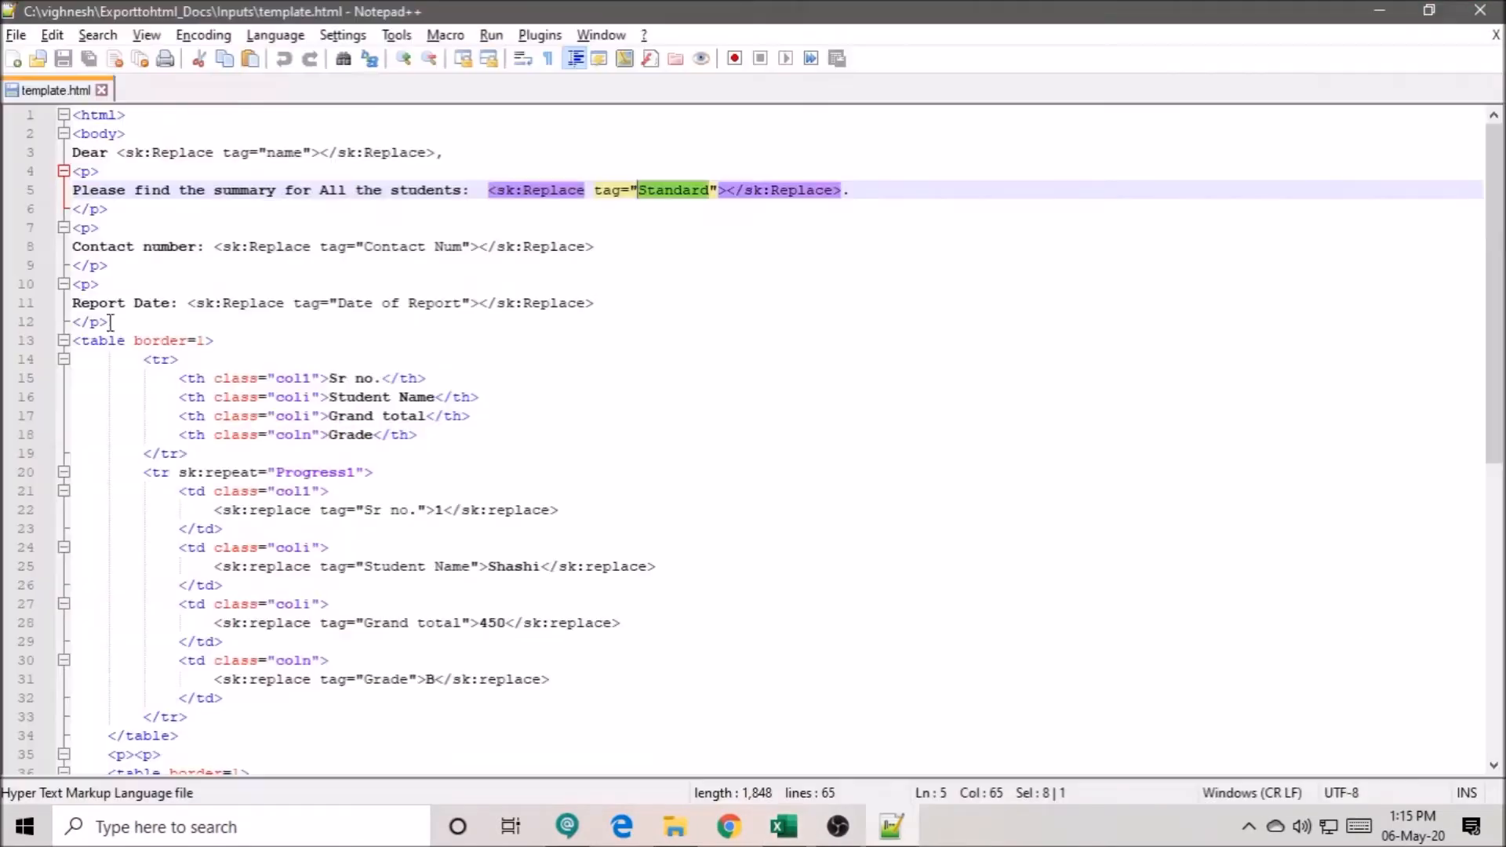
drag(462, 247, 366, 247)
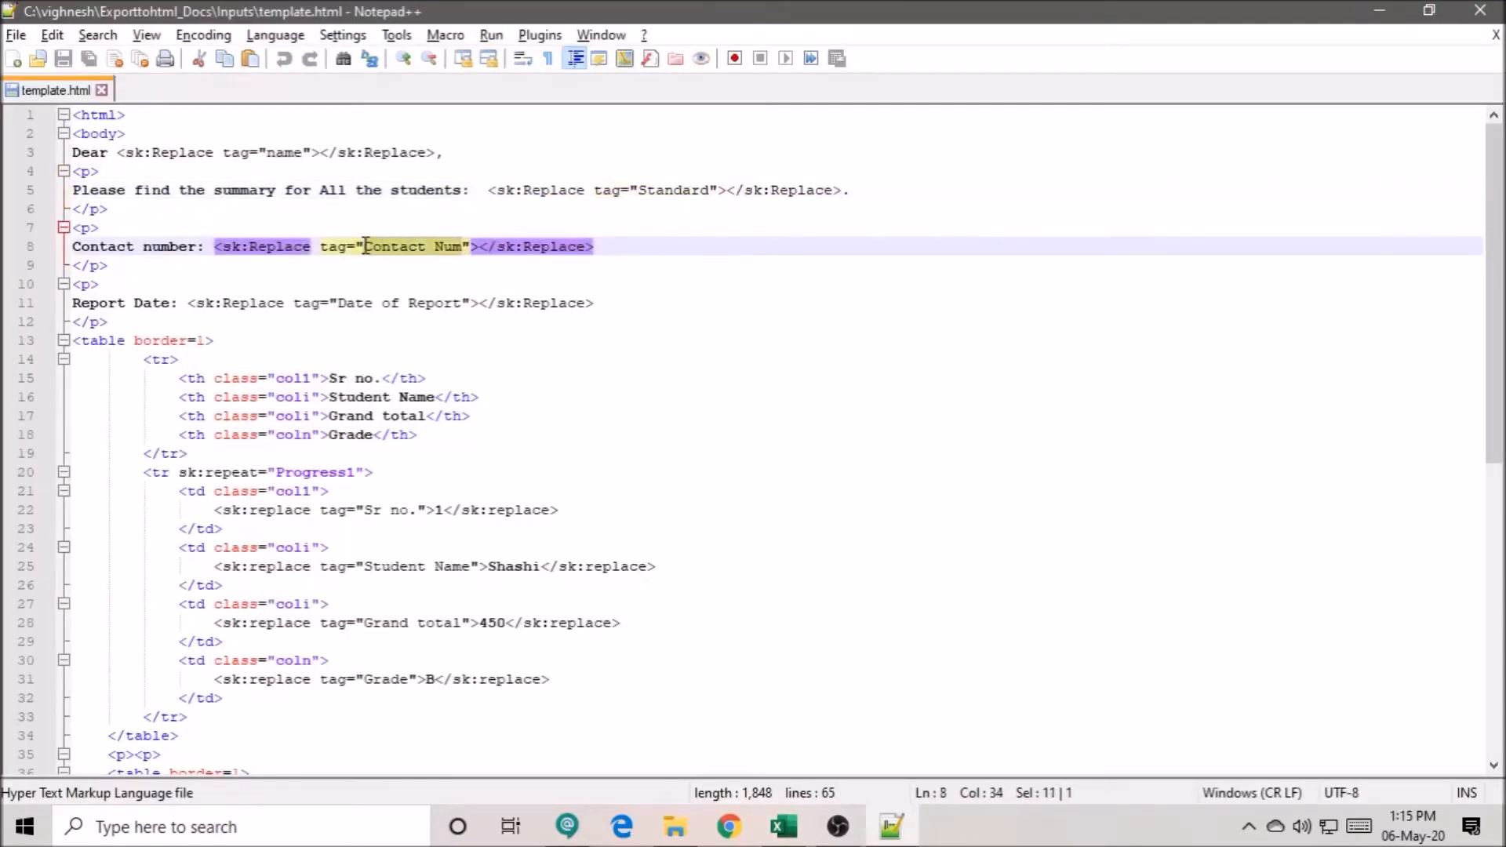
key(ctrl+c)
key(alt+Tab)
click(110, 346)
key(ctrl+v)
key(alt+Tab)
drag(464, 296, 339, 303)
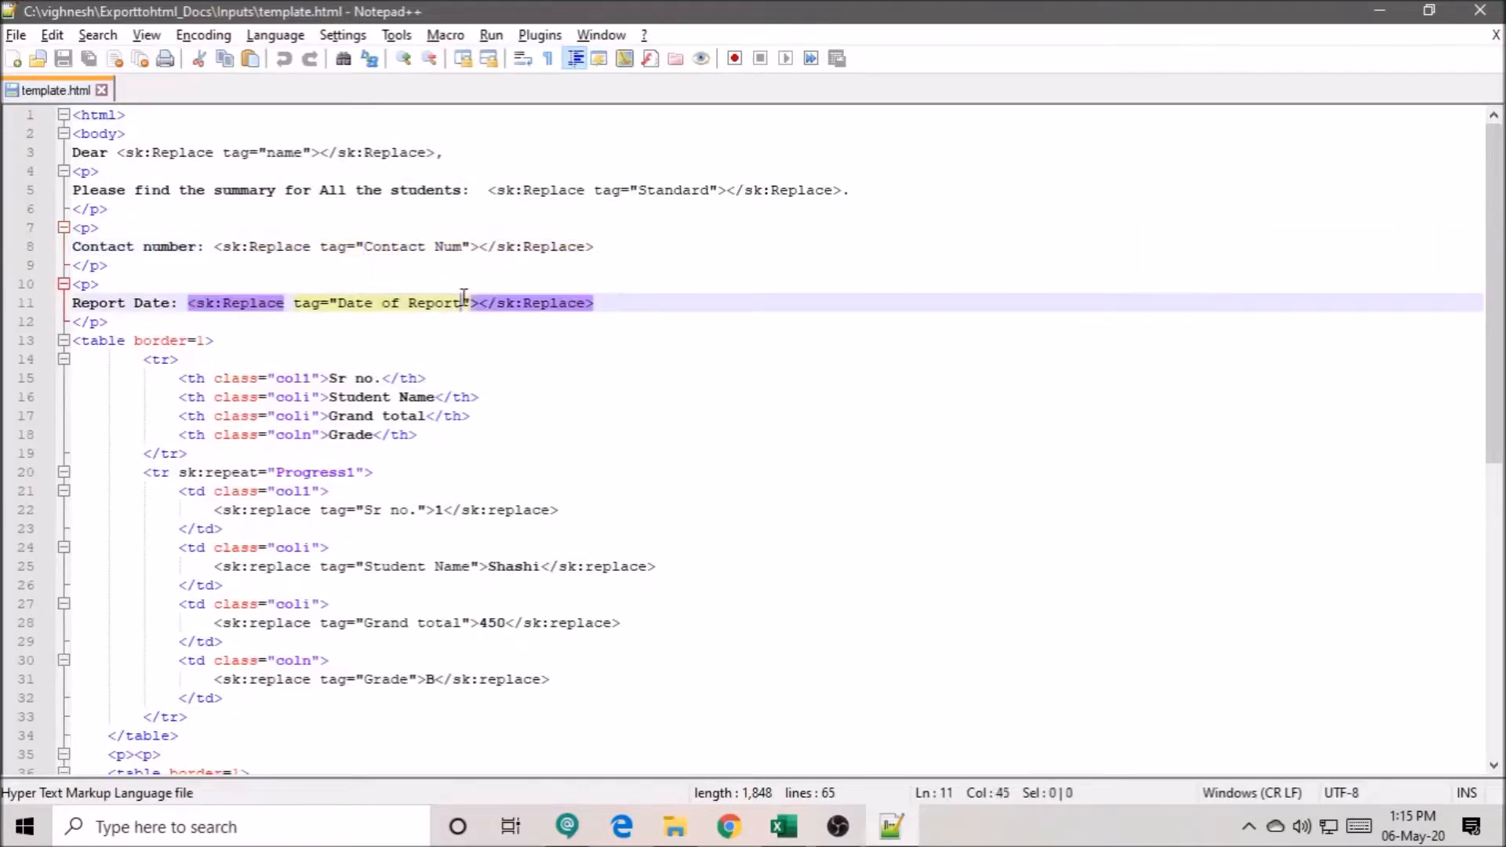
key(ctrl+c)
key(alt+Tab)
click(111, 373)
key(ctrl+v)
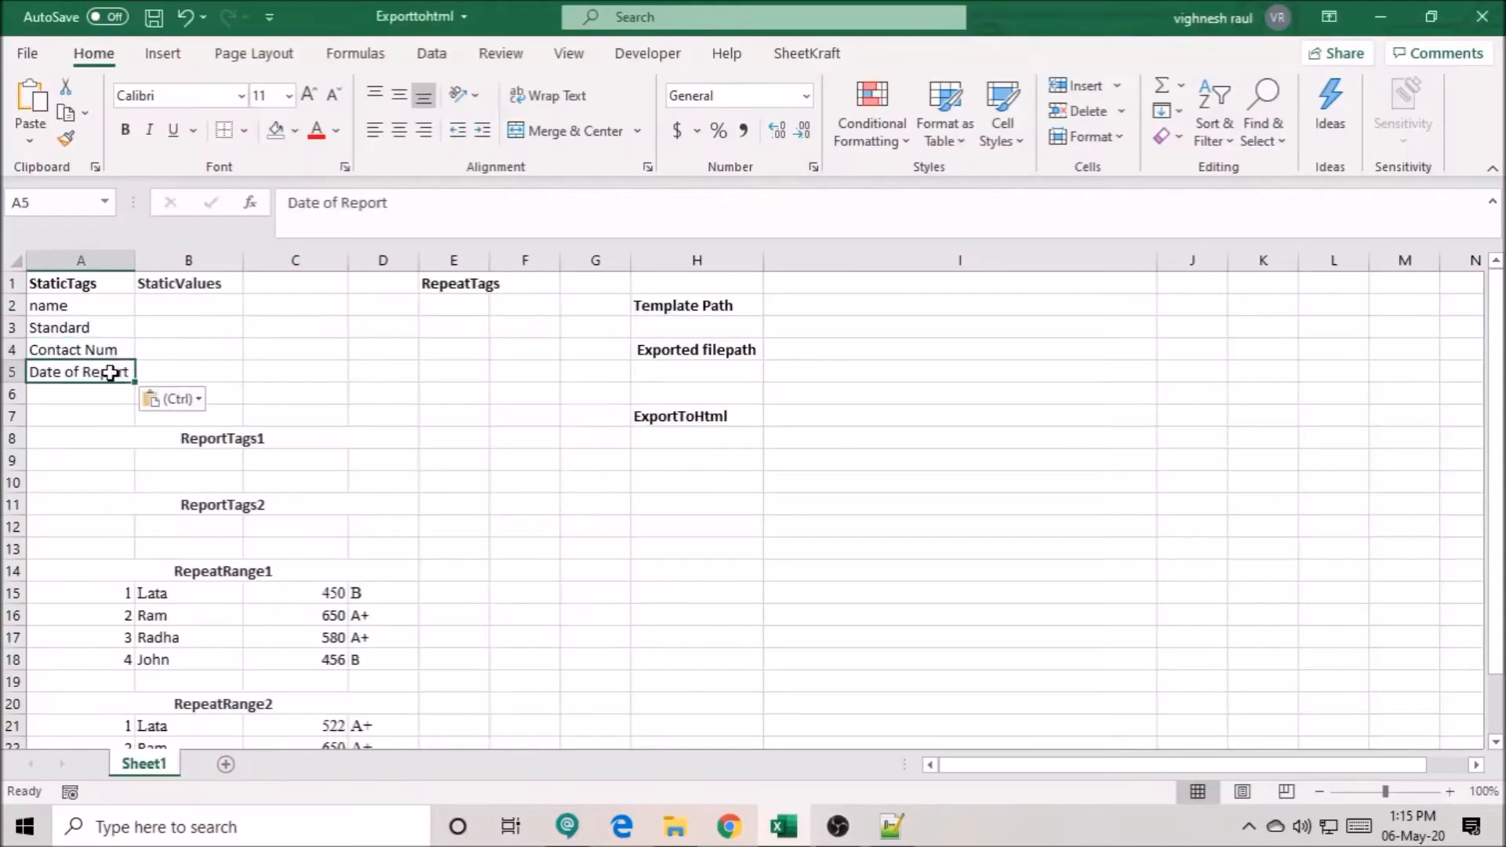
- Fill in StaticValues with the person's first name in B2, the standard IX in B3 and the masked contact number in B4
click(172, 305)
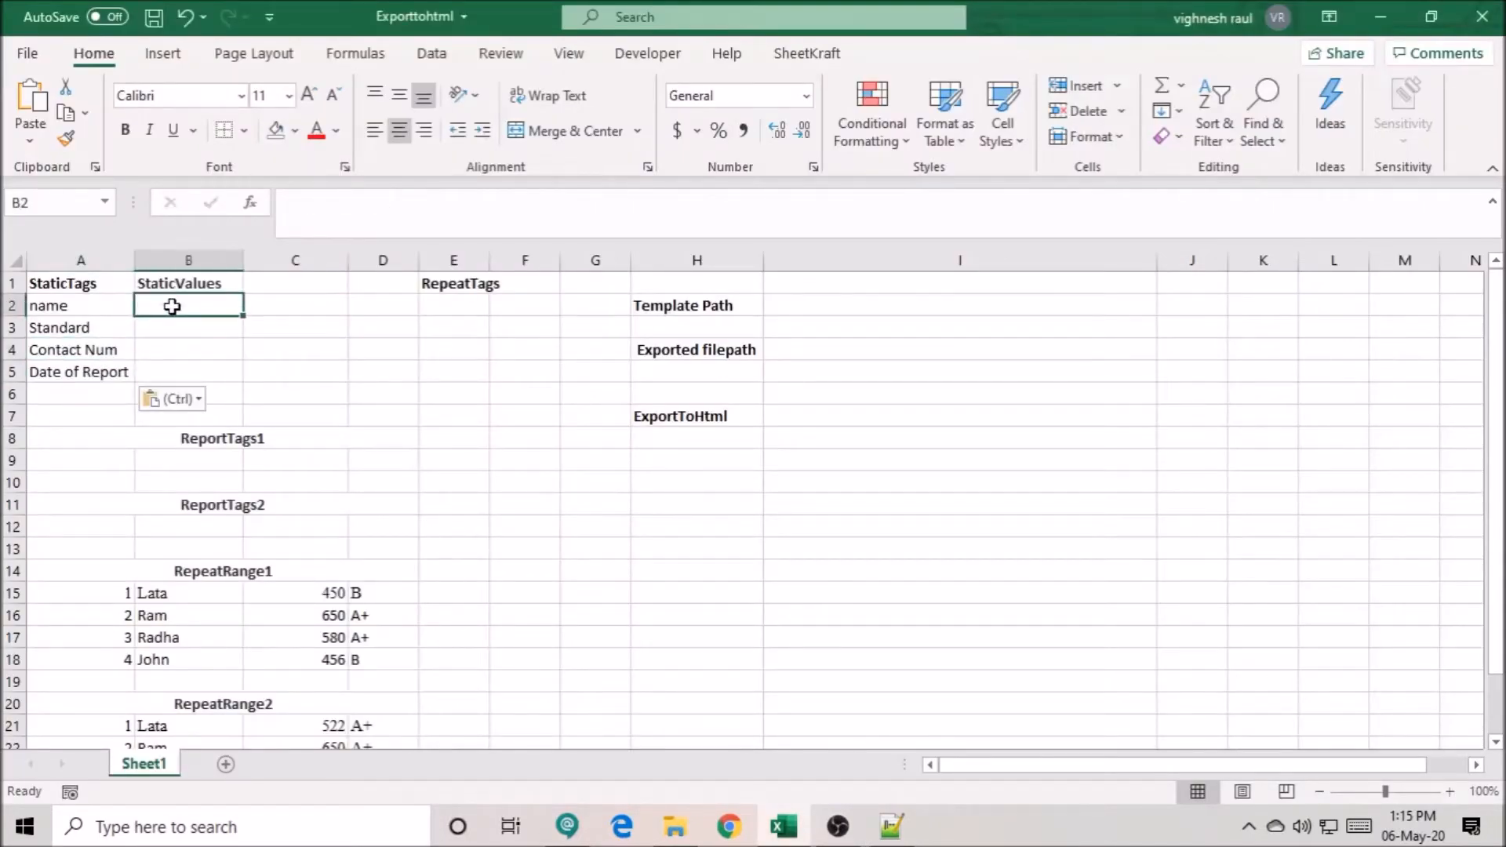
text(Sachin)
key(Return)
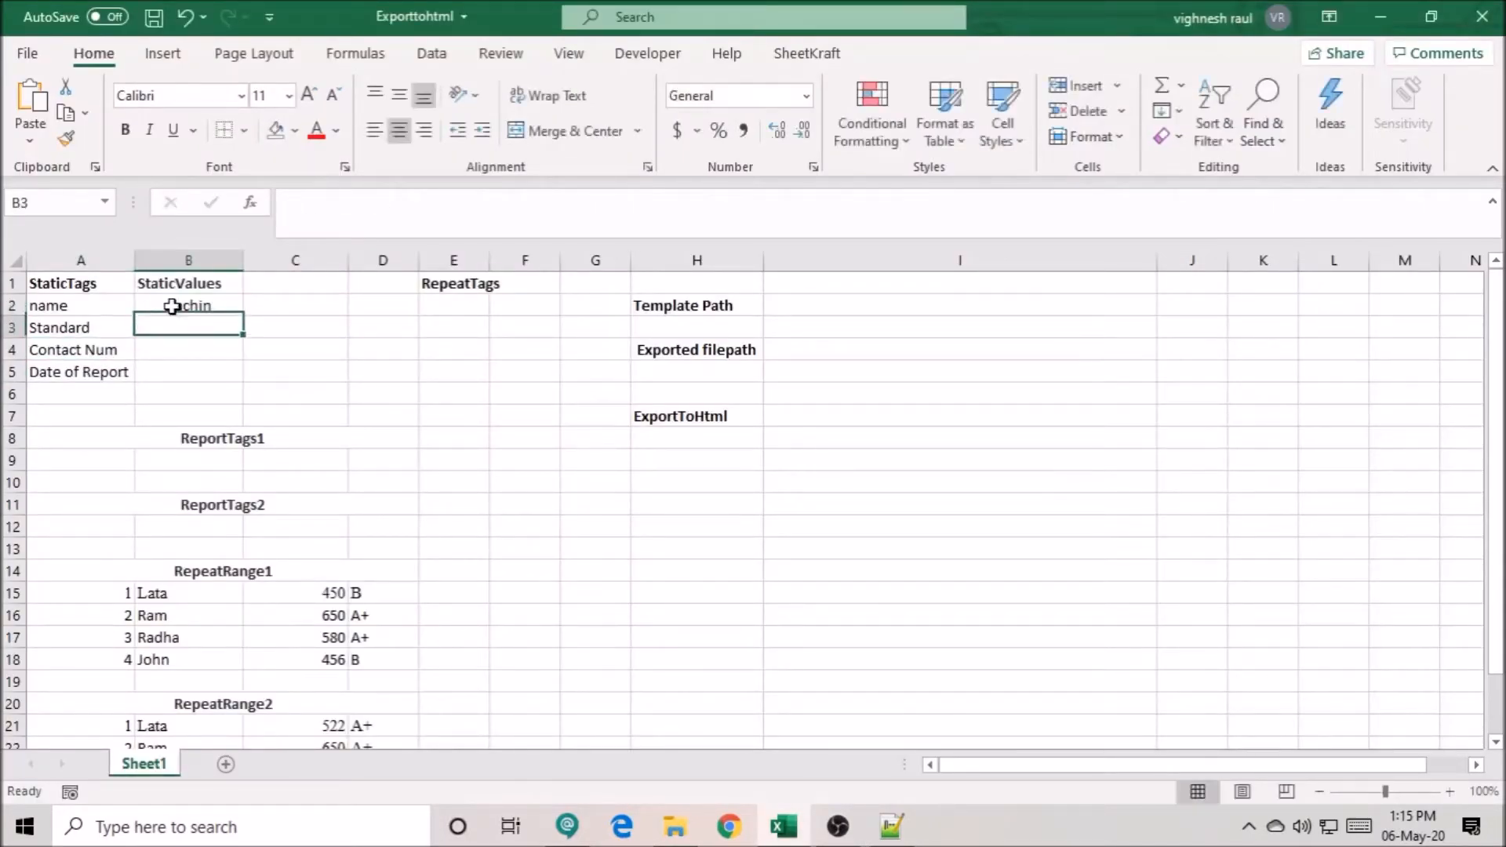
text(IX)
key(Return)
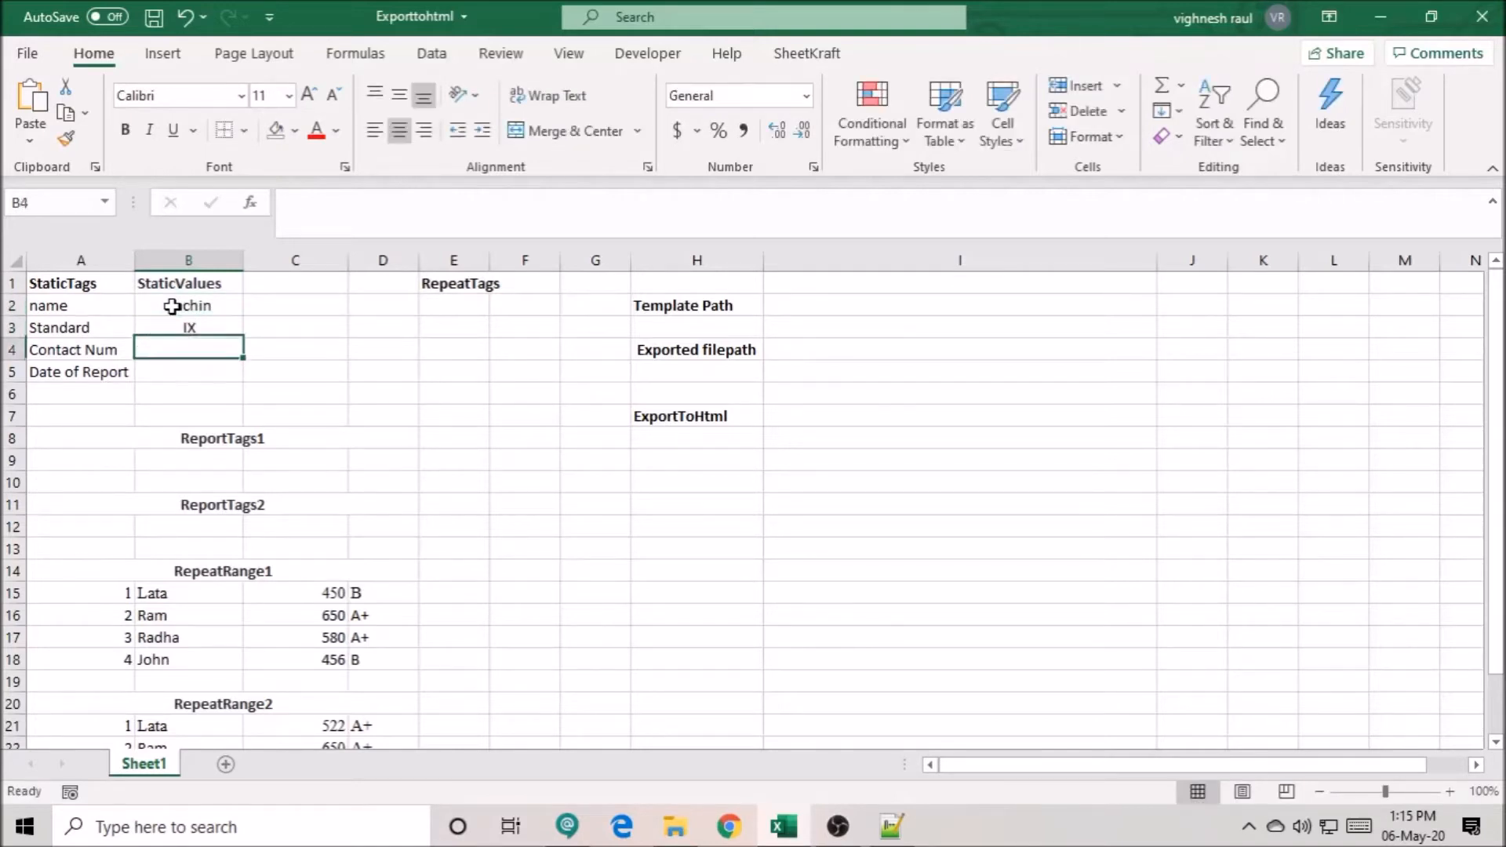
text(989)
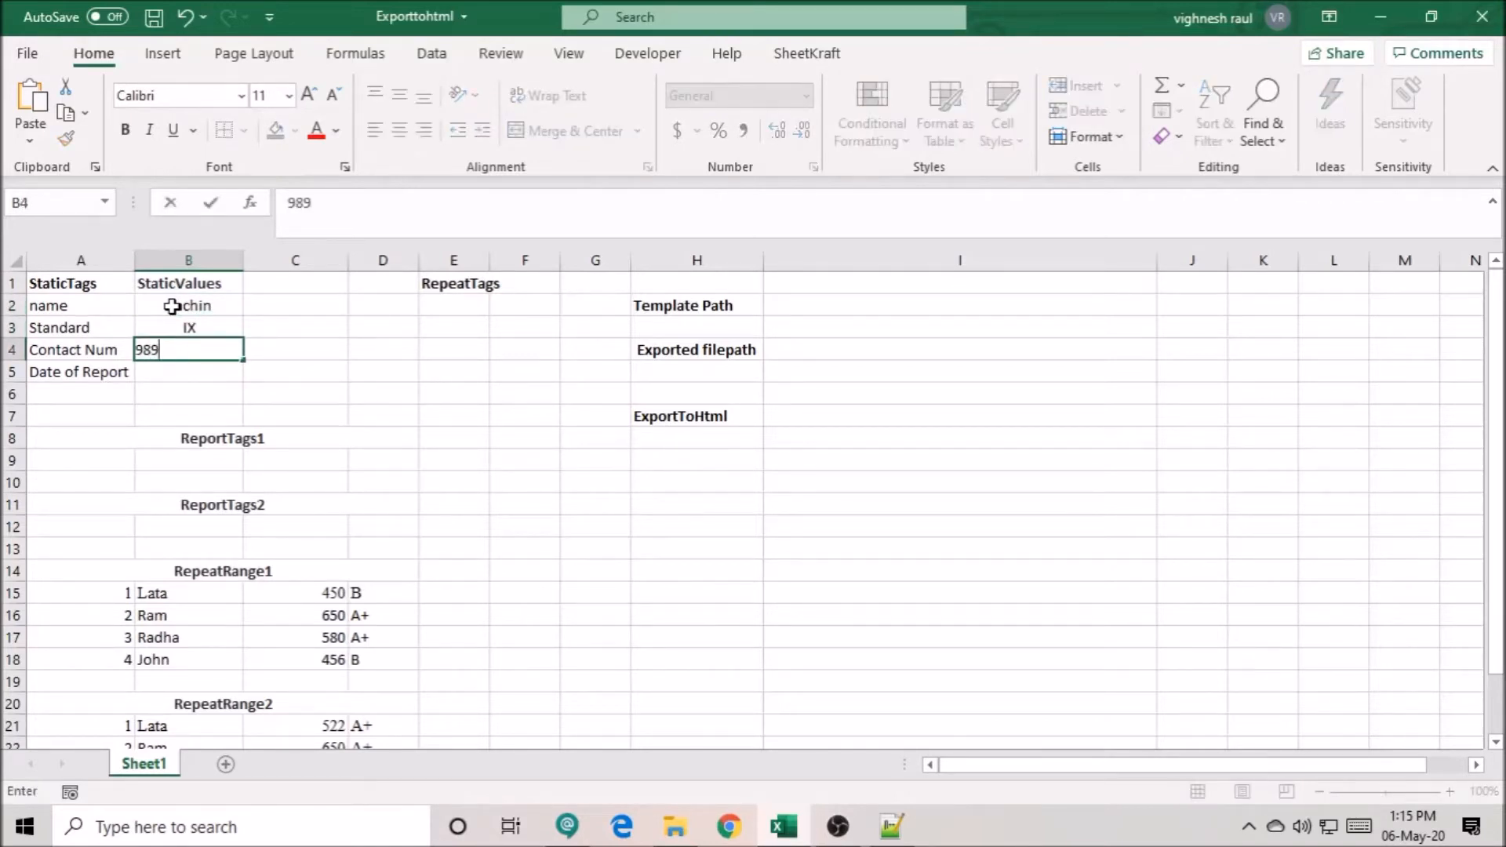
key(Return)
- Enter the date 12/03/2019 in C5 and format it as text in B5 with the array formula =TEXT(C5,"dd/mmm/Yyyy")
key(Right)
text(12/03/2019)
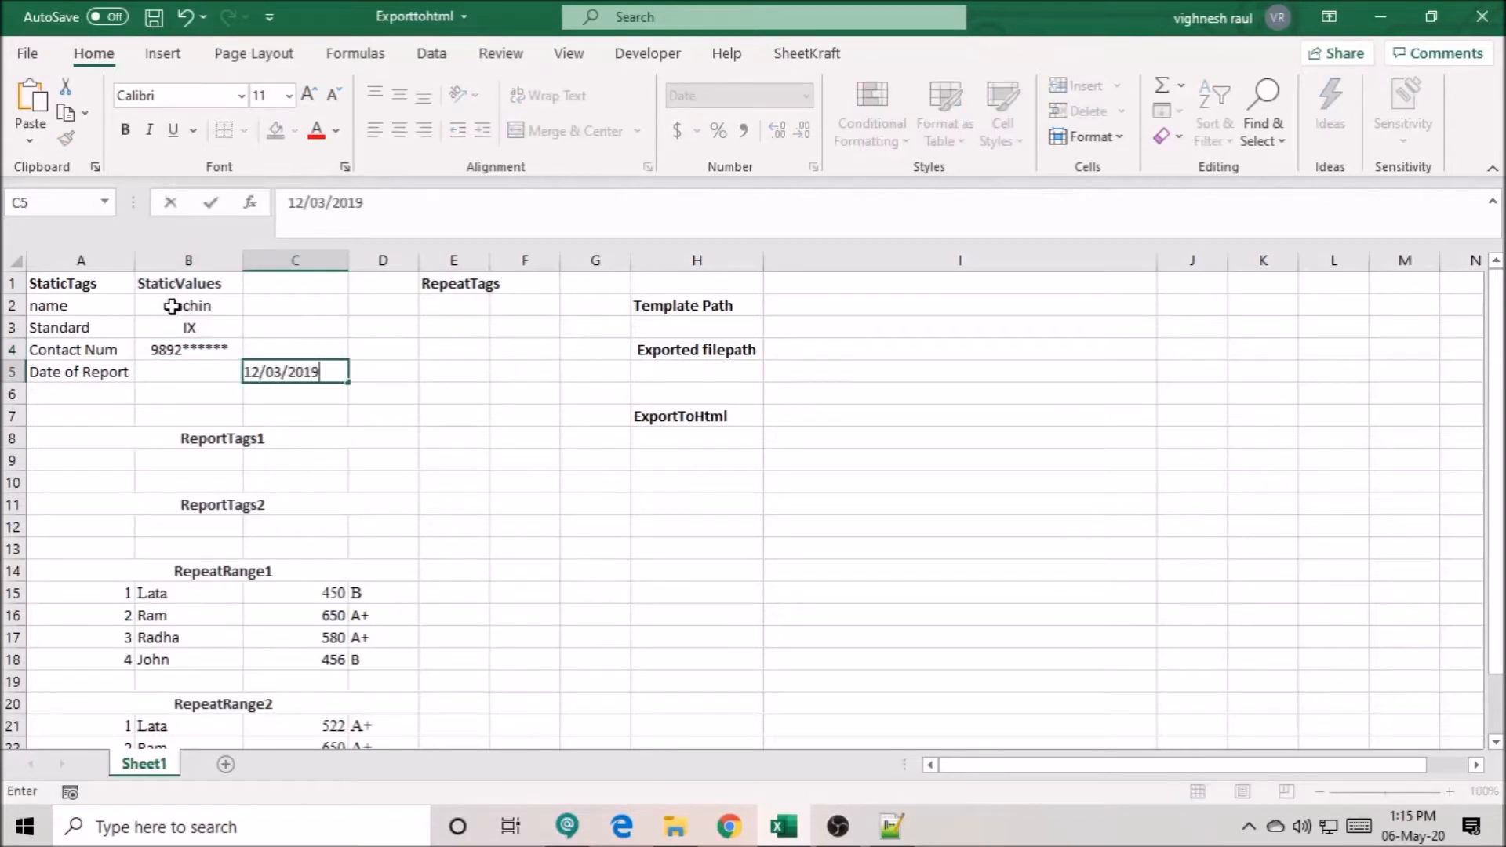
key(Left)
text(=text)
key(Tab)
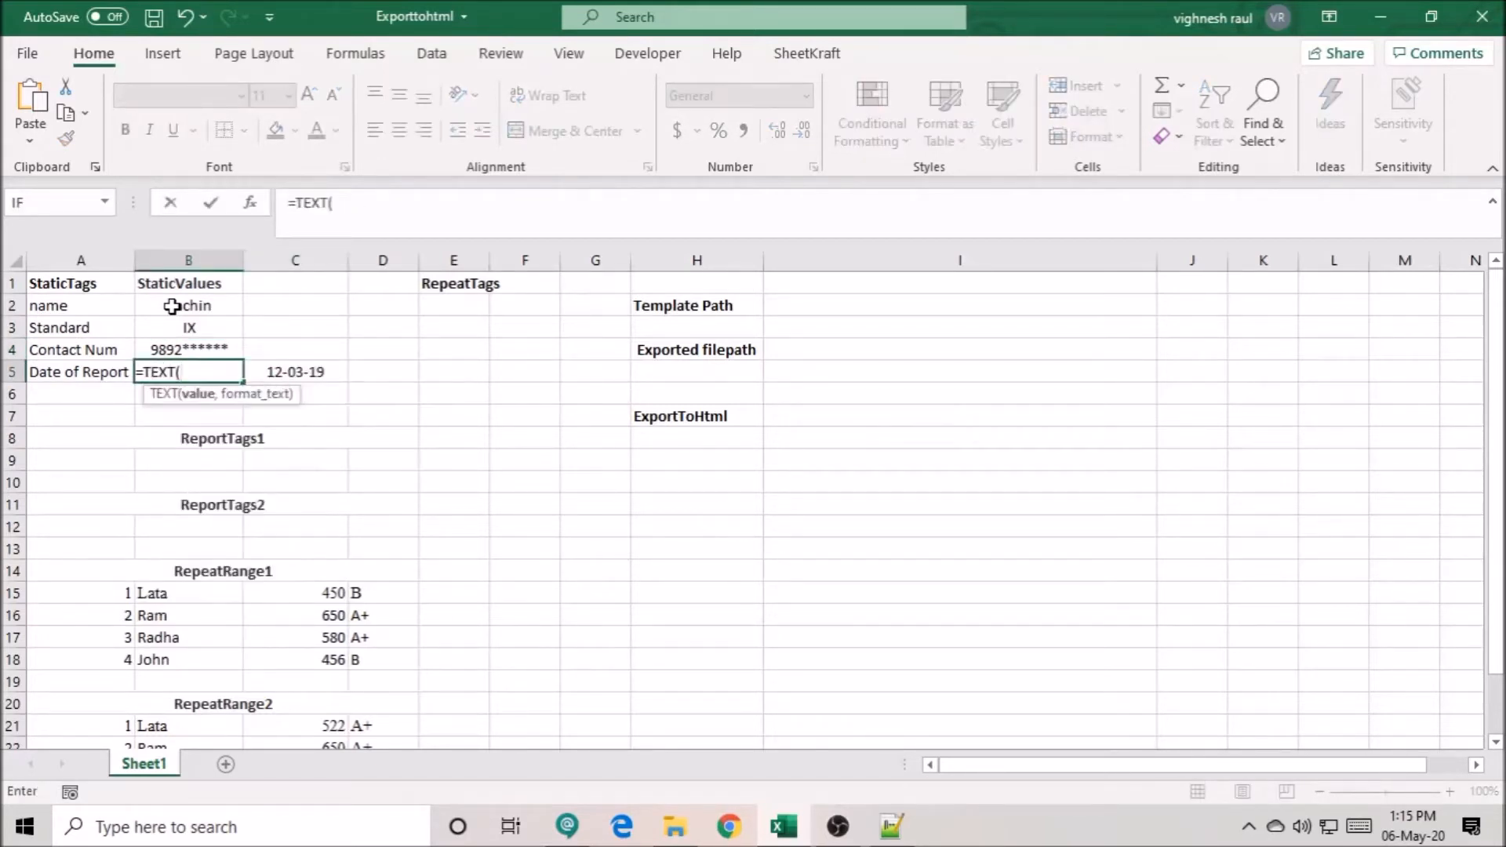
key(Right)
text(,)
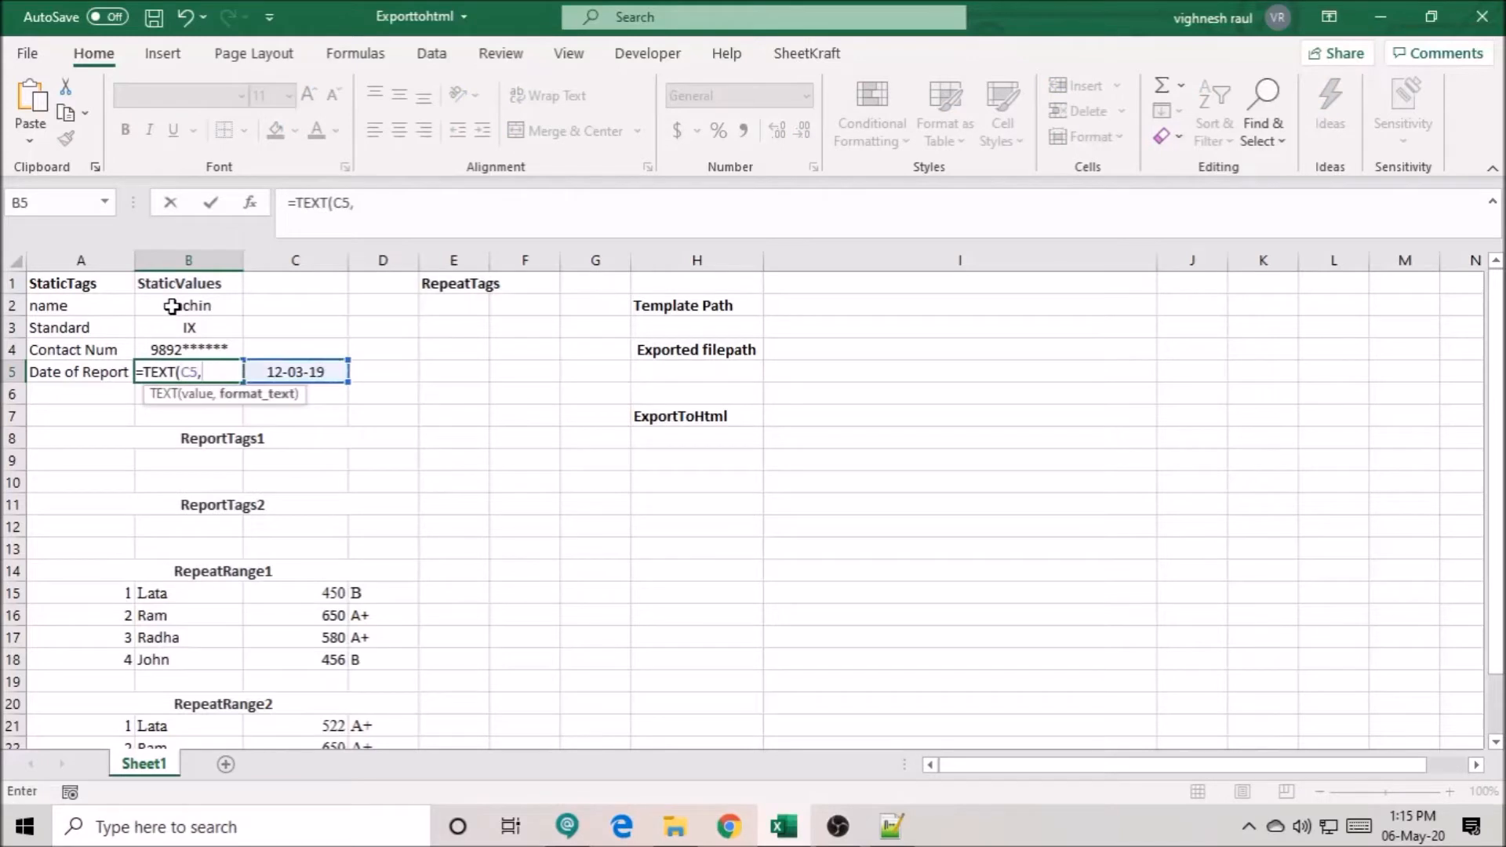
text("dd/mm)
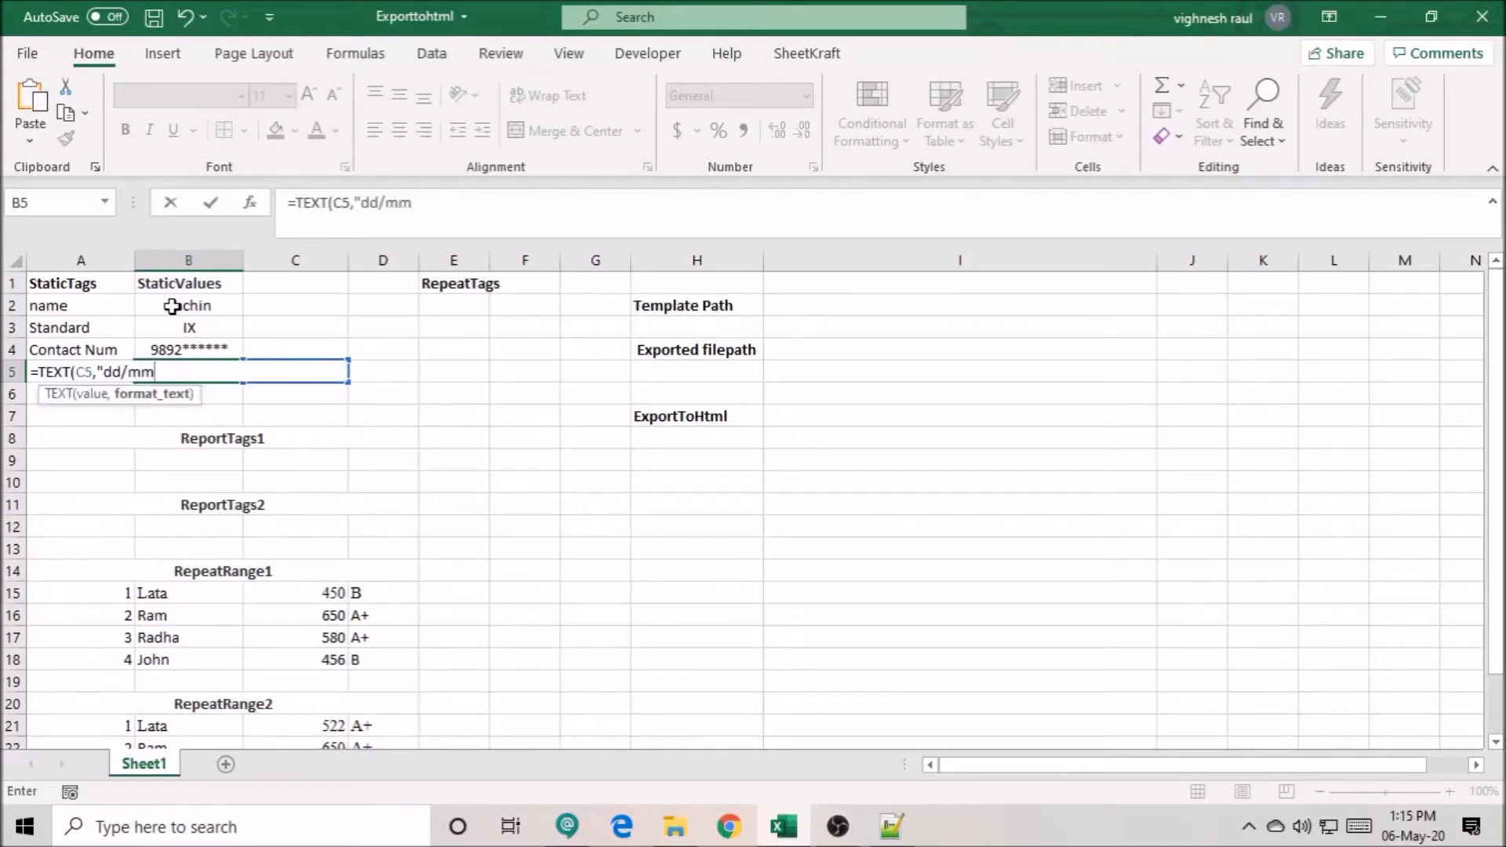
text(m/Yyyy")
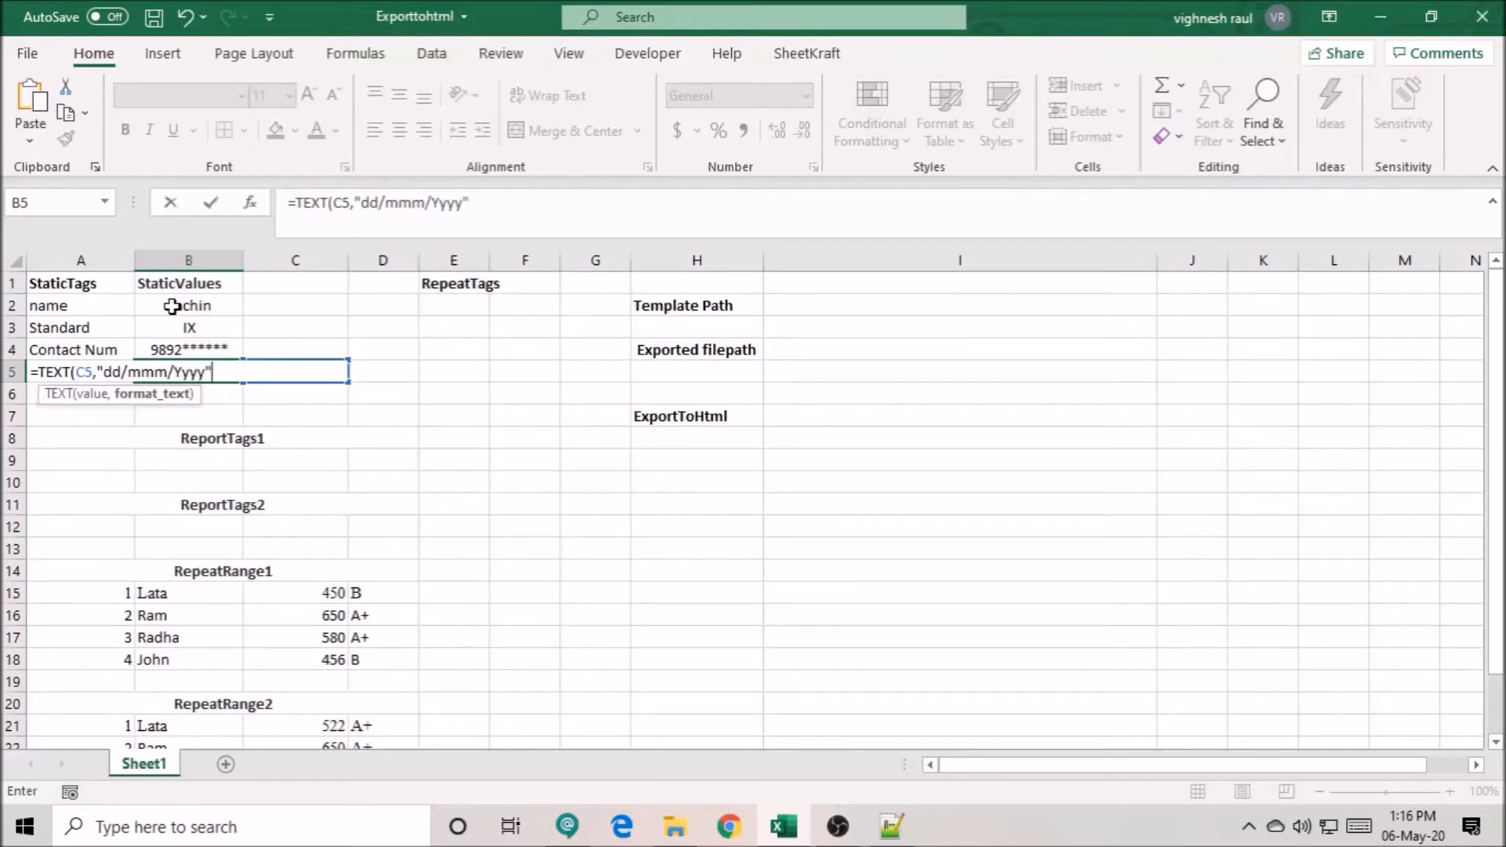
text())
key(ctrl+shift+Return)
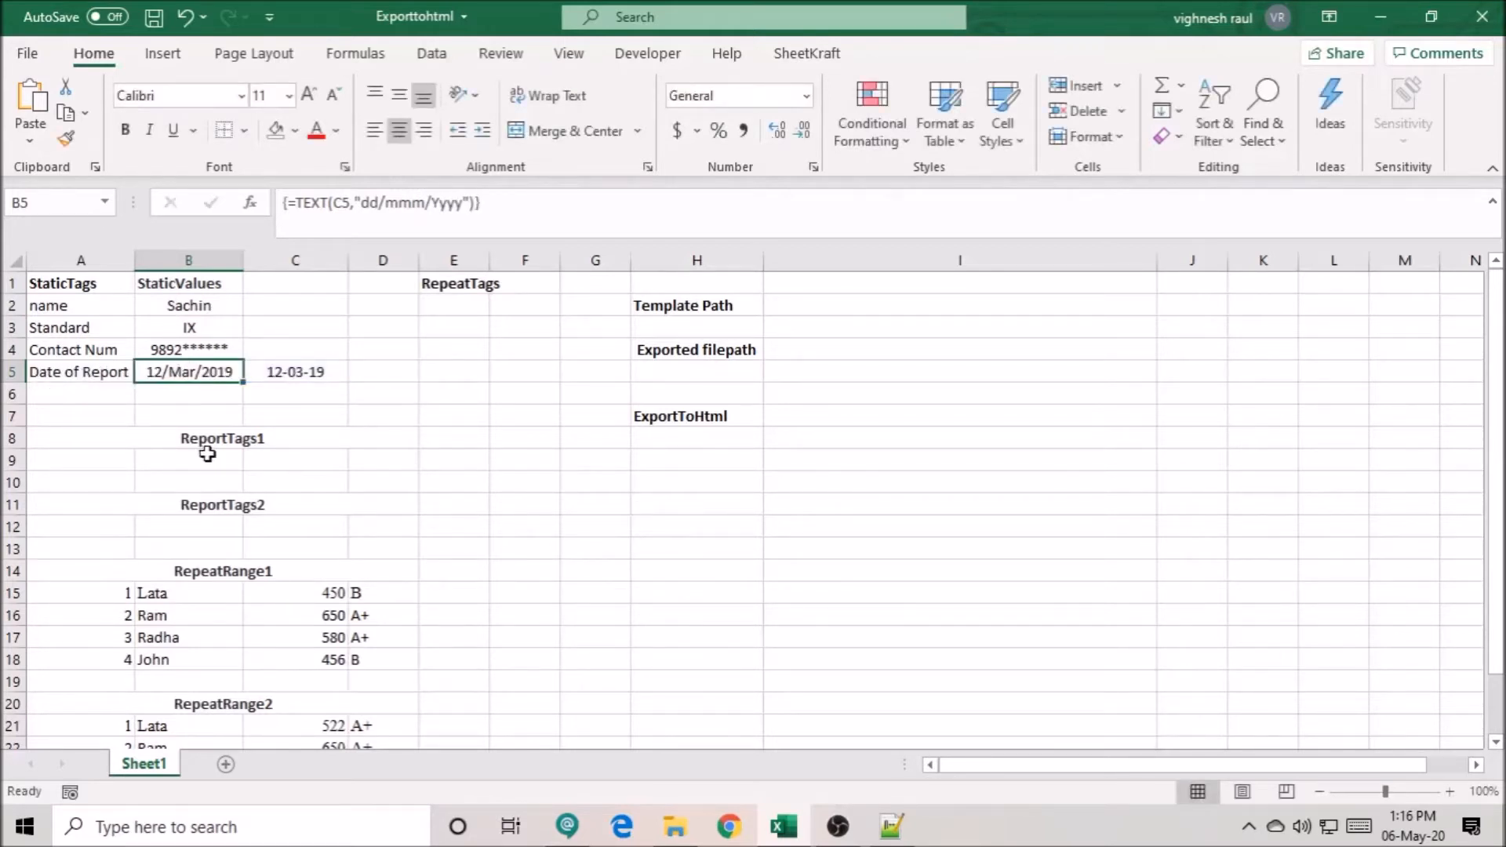
- Copy the repeat tag name Progress1 from the Notepad++ template into cell E2 under RepeatTags in the Excel sheet
click(446, 289)
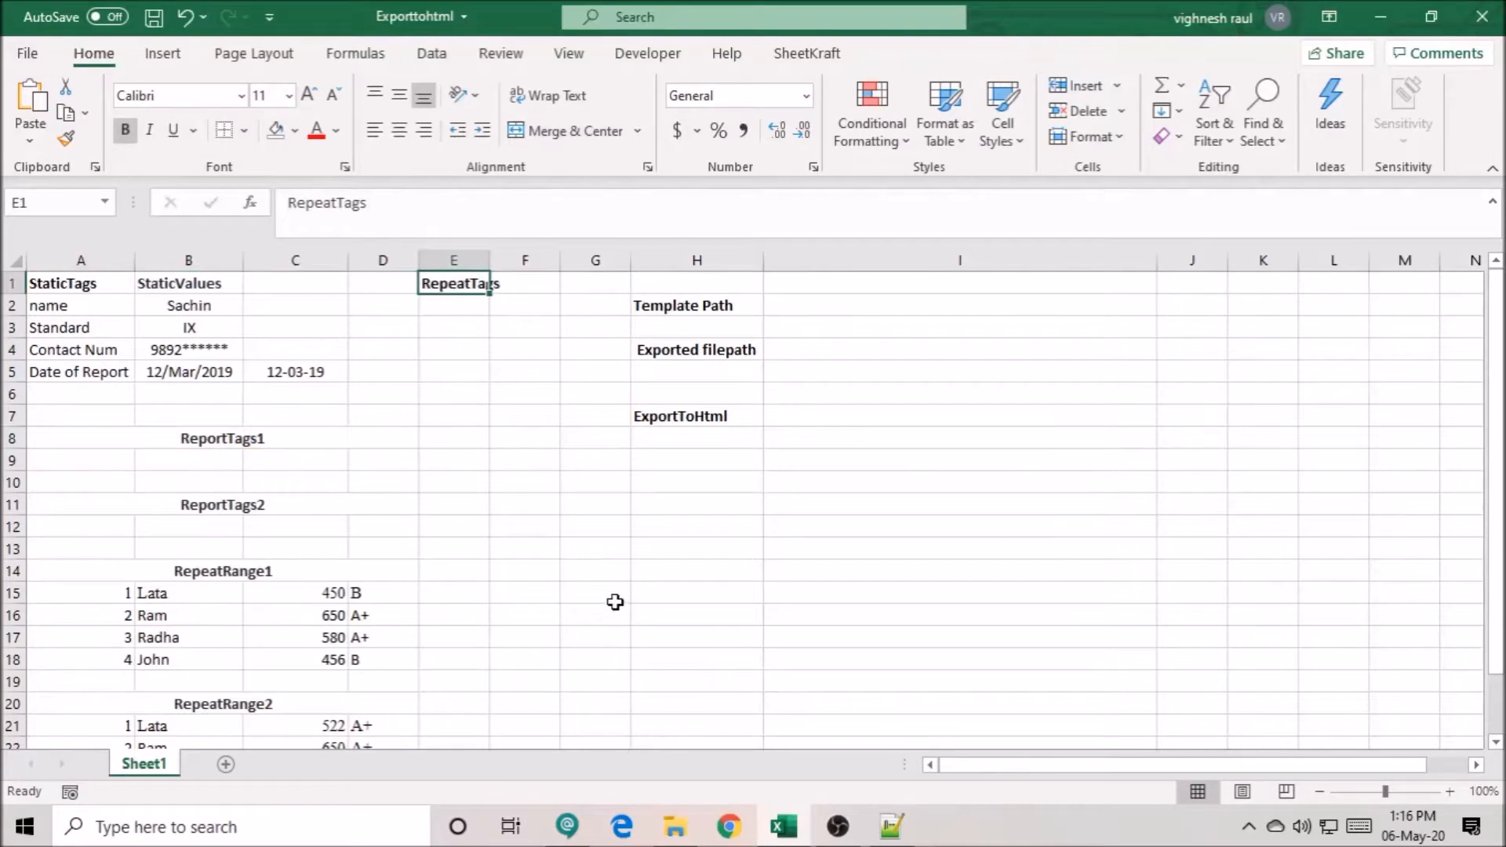
key(alt+Tab)
click(349, 472)
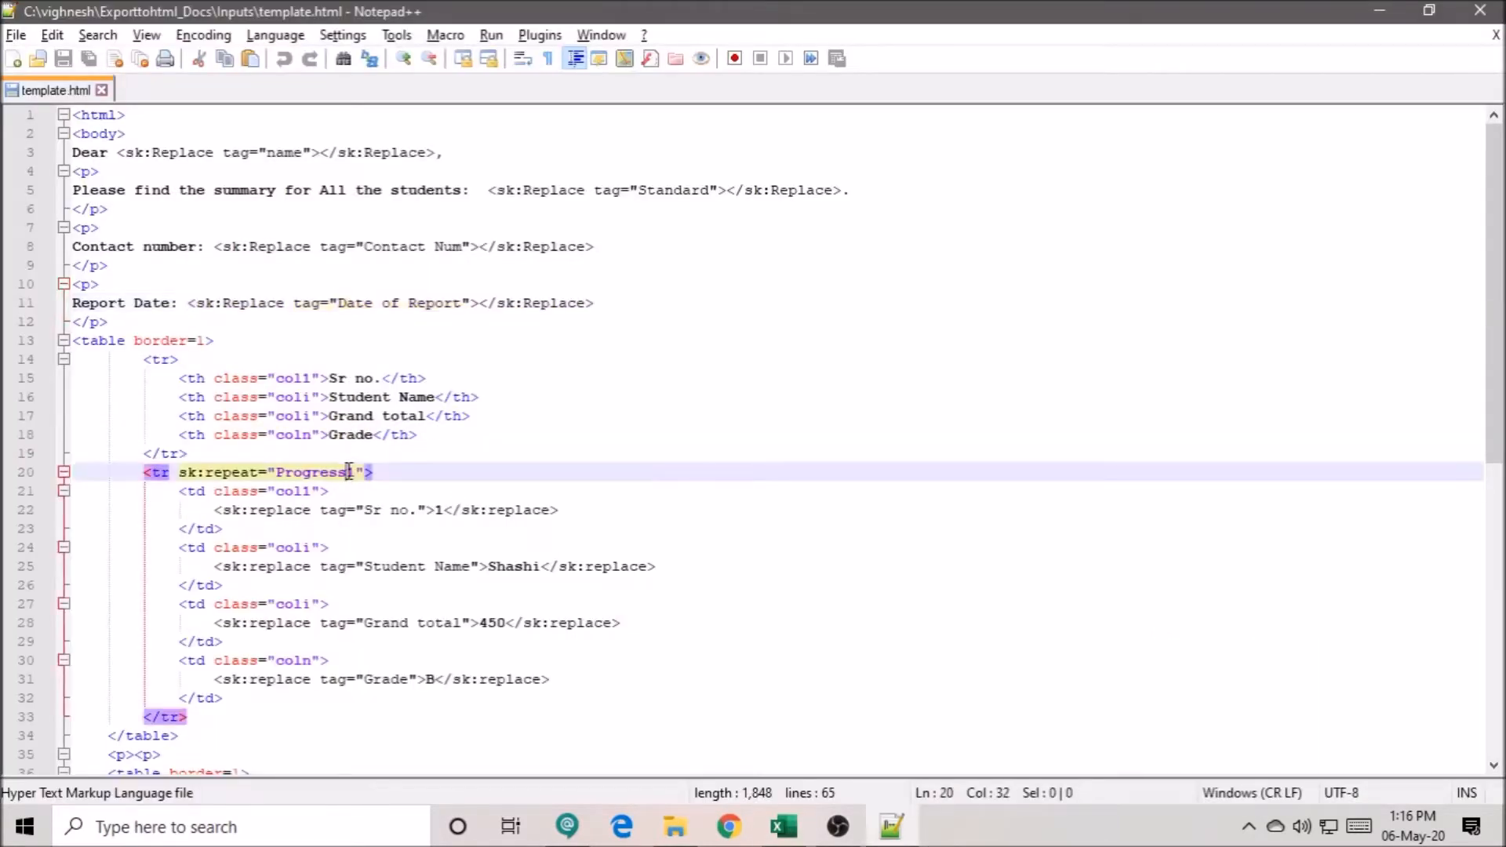
drag(355, 471, 276, 469)
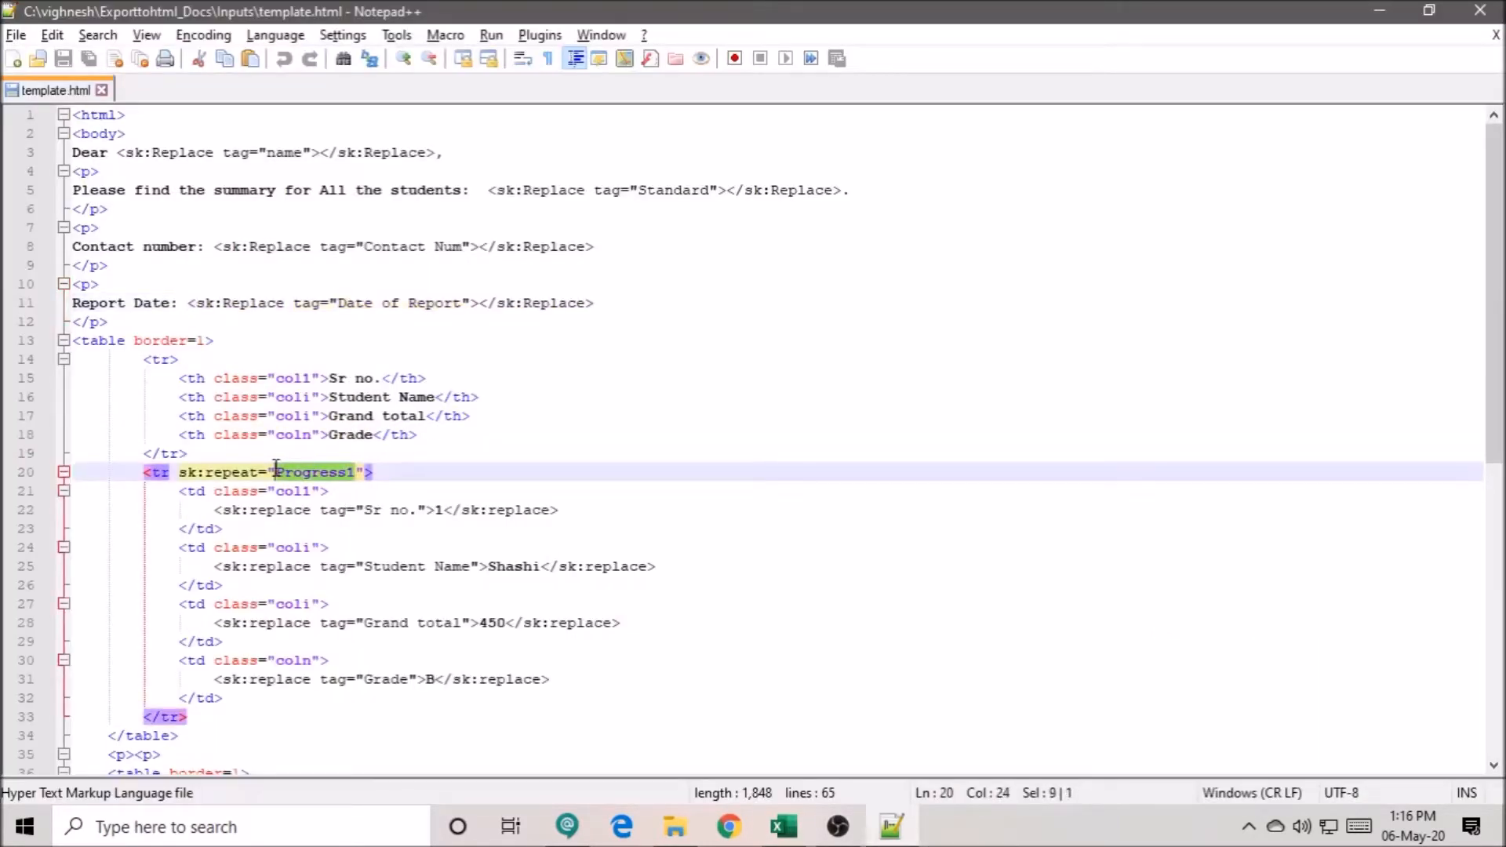
key(ctrl+c)
key(alt+Tab)
click(447, 309)
key(ctrl+v)
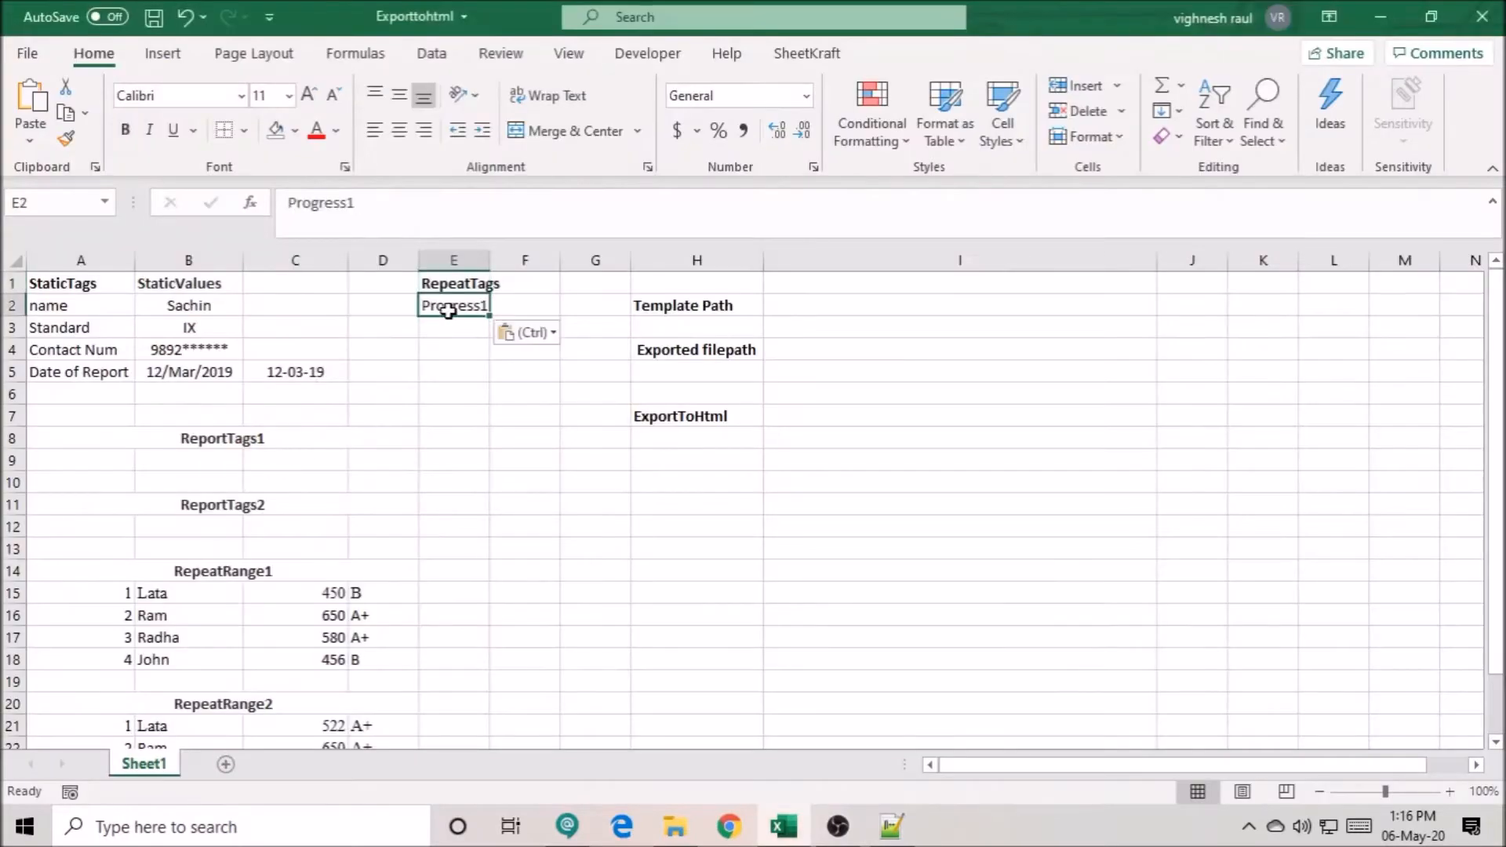
- Copy the second table's repeat tag name Progress2 from the Notepad++ template into cell E3 of the Excel sheet
key(alt+Tab)
scroll(334, 545, down, 6)
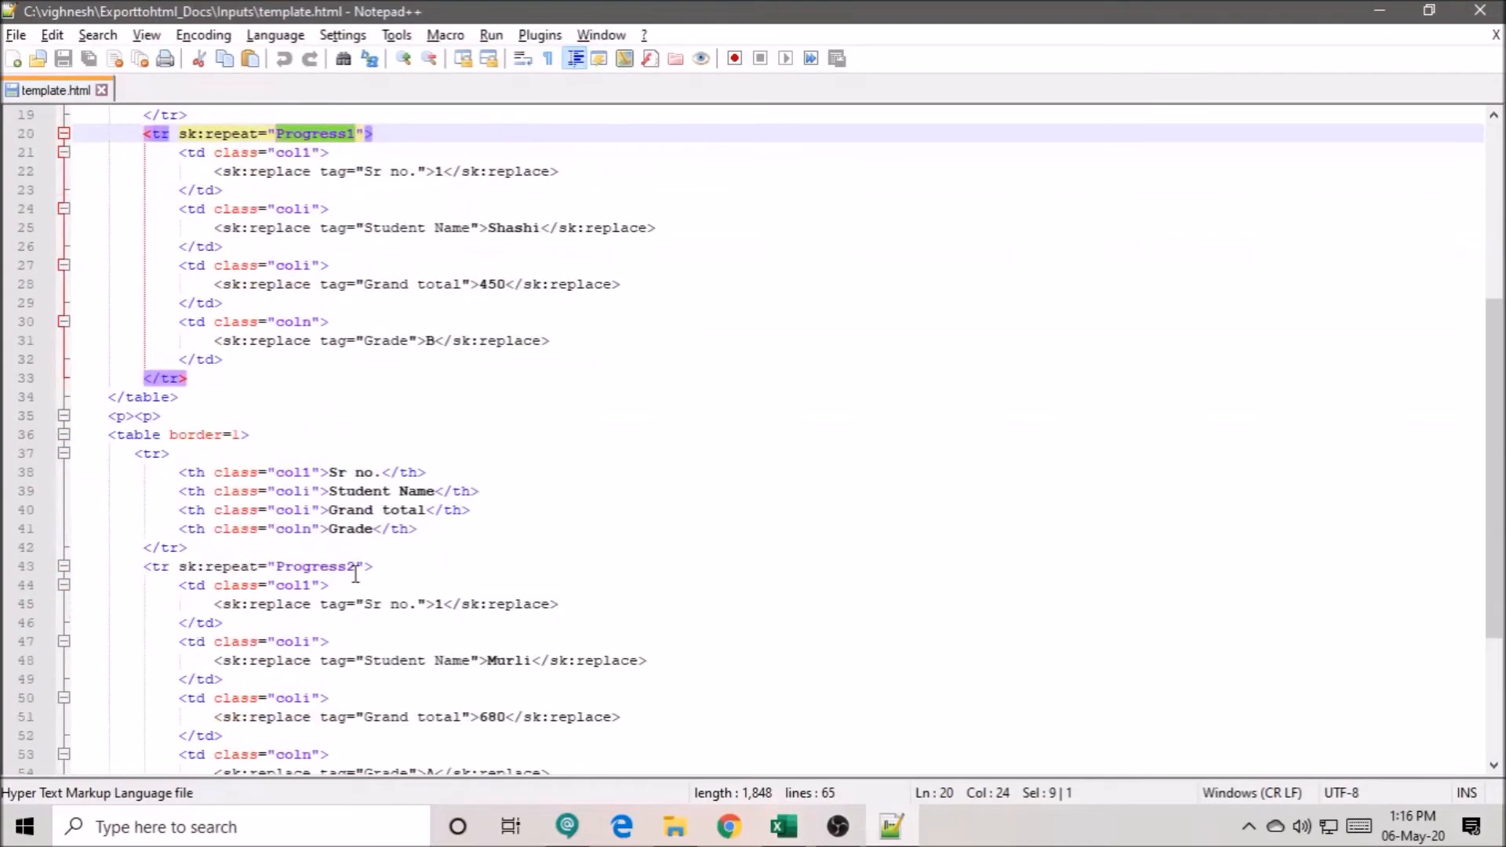
click(353, 566)
drag(378, 567, 184, 564)
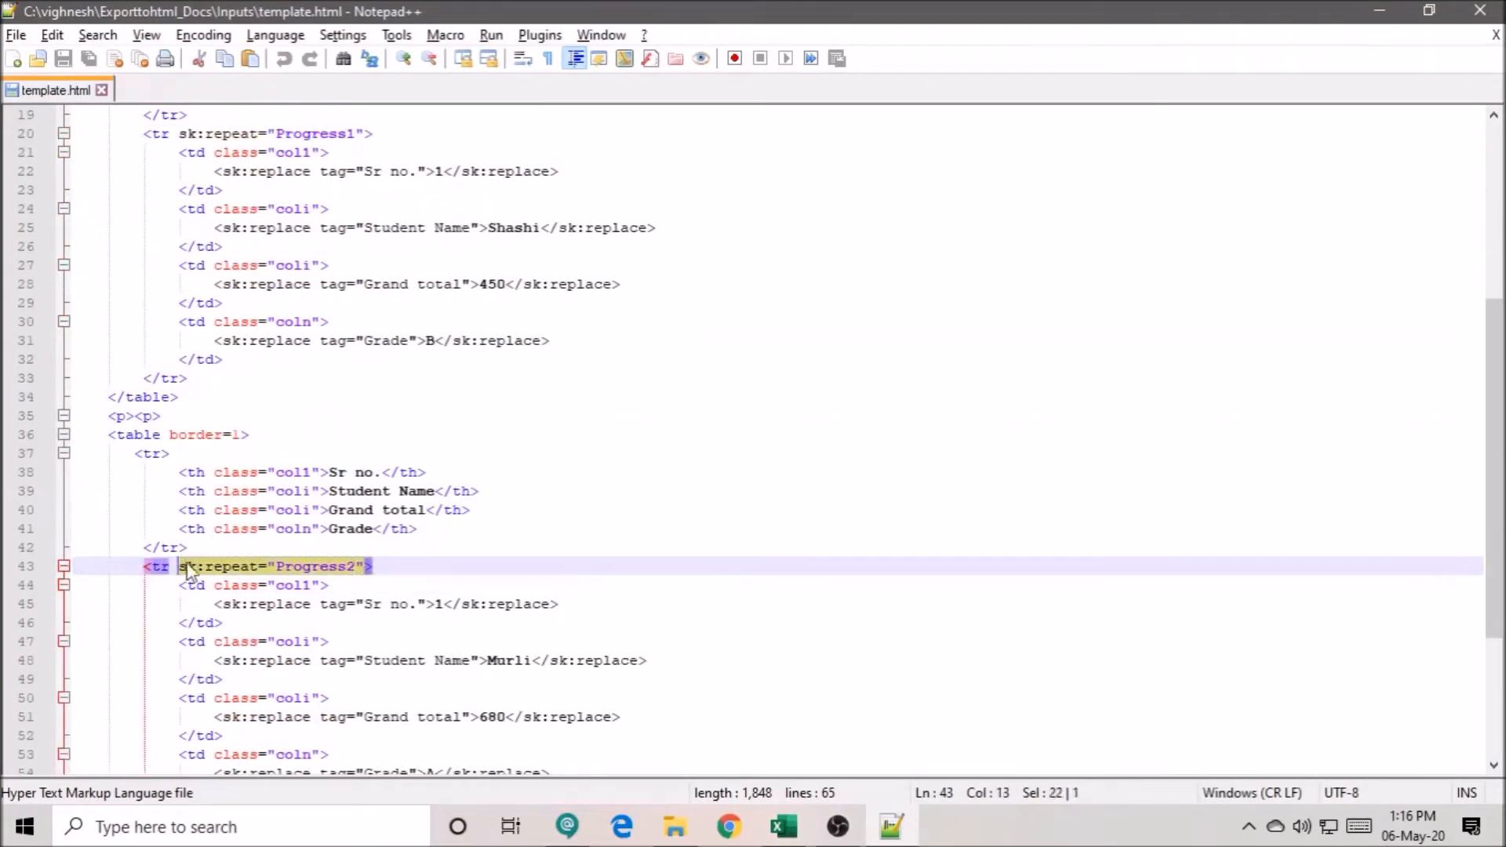
drag(357, 566, 276, 568)
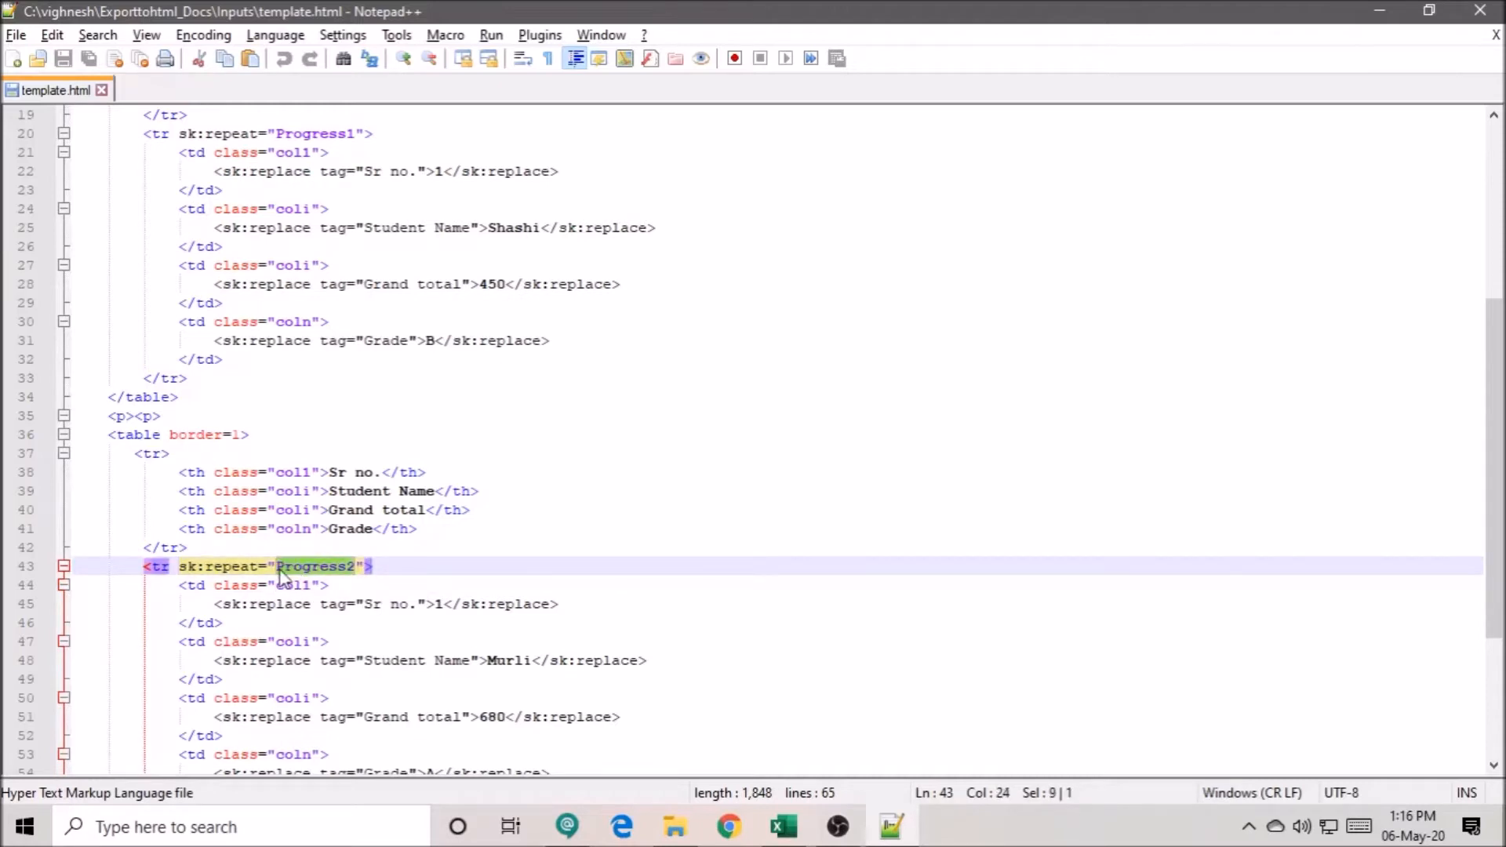
key(alt+Tab)
click(432, 328)
key(ctrl+v)
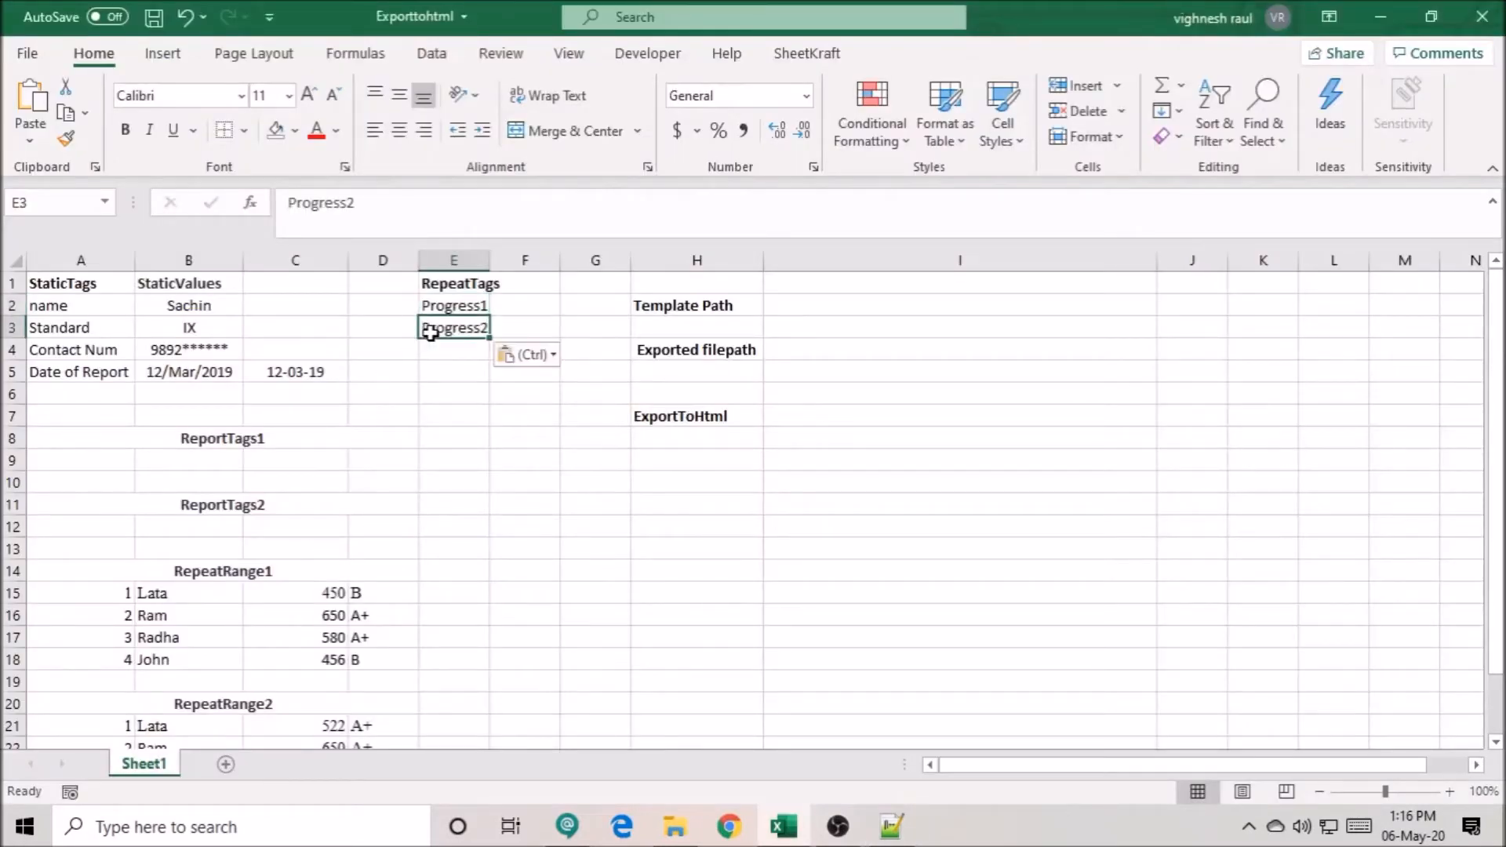
- Copy the first table's tag names Sr no. and Student Name from the template into A9 and B9 under ReportTags1
click(225, 438)
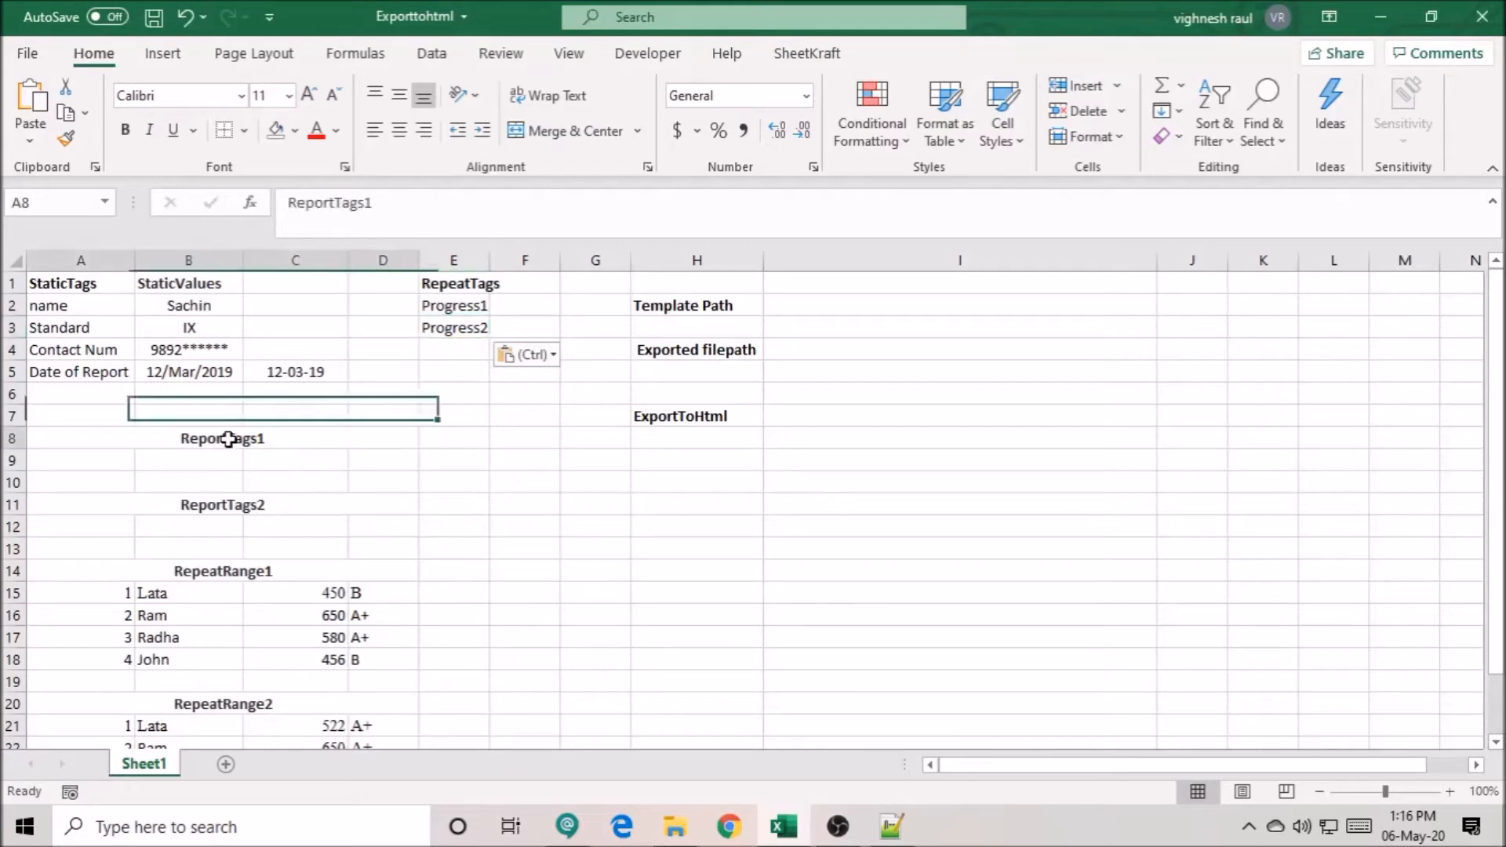
click(126, 459)
key(alt+Tab)
scroll(379, 518, up, 15)
drag(381, 265, 328, 265)
drag(179, 265, 384, 323)
click(384, 341)
drag(382, 267, 337, 267)
key(alt+Tab)
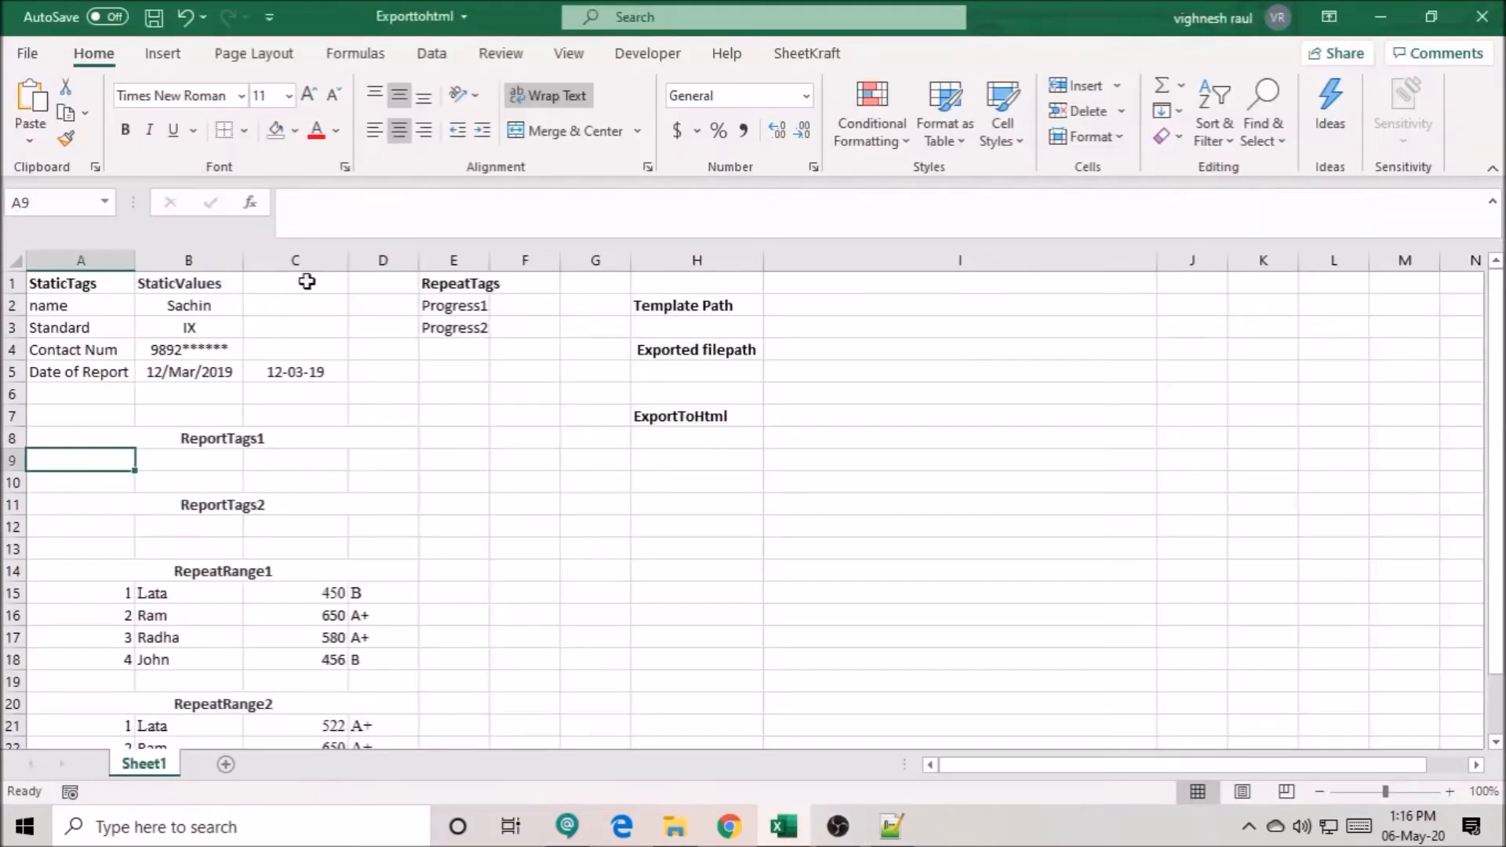
key(alt+Tab)
drag(435, 284, 328, 284)
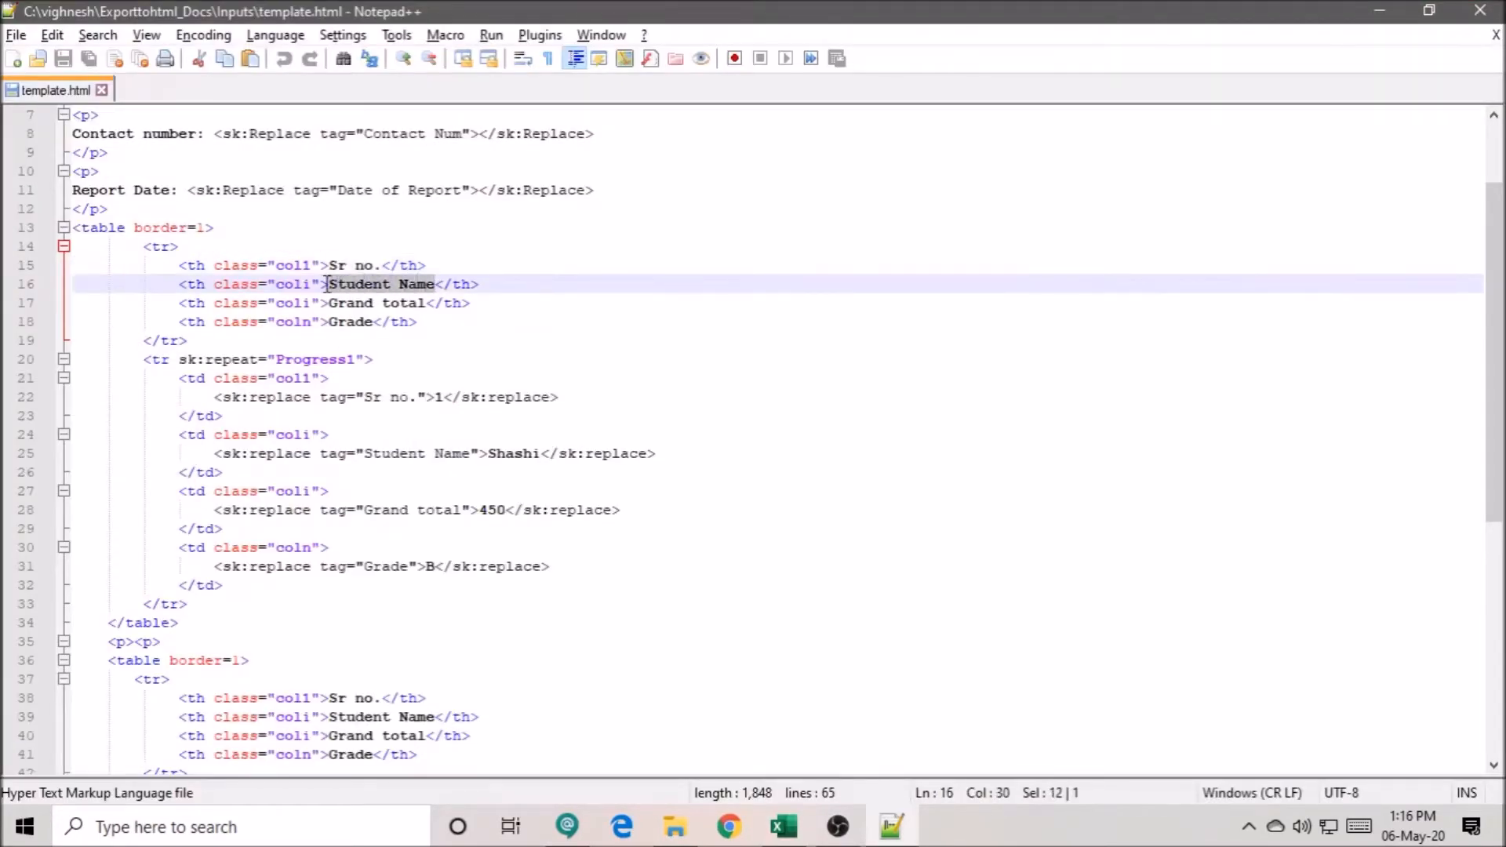
key(alt+Tab)
- Copy the tag names Grand total and Grade from the Notepad++ template into cells C9 and D9 in Excel
key(alt+Tab)
drag(425, 303, 330, 322)
key(ctrl+c)
key(alt+Tab)
key(ctrl+v)
key(alt+Tab)
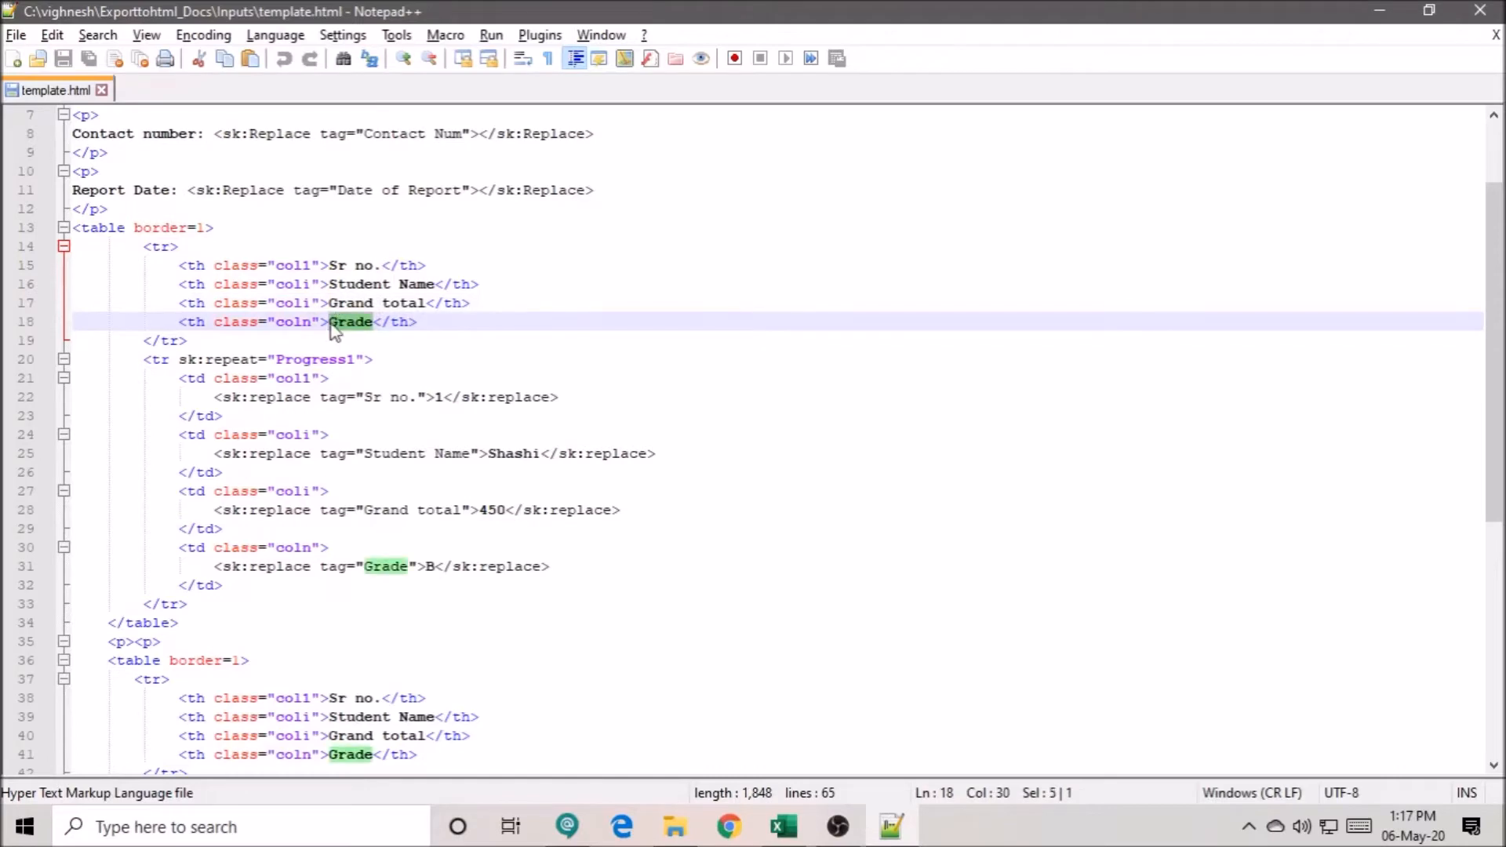
key(ctrl+c)
key(alt+Tab)
key(Right)
key(ctrl+v)
- Check the second table's headings in the template and copy the tag row A9:D9 to A12:D12 under ReportTags2
drag(83, 461, 382, 461)
key(alt+Tab)
scroll(583, 619, down, 2)
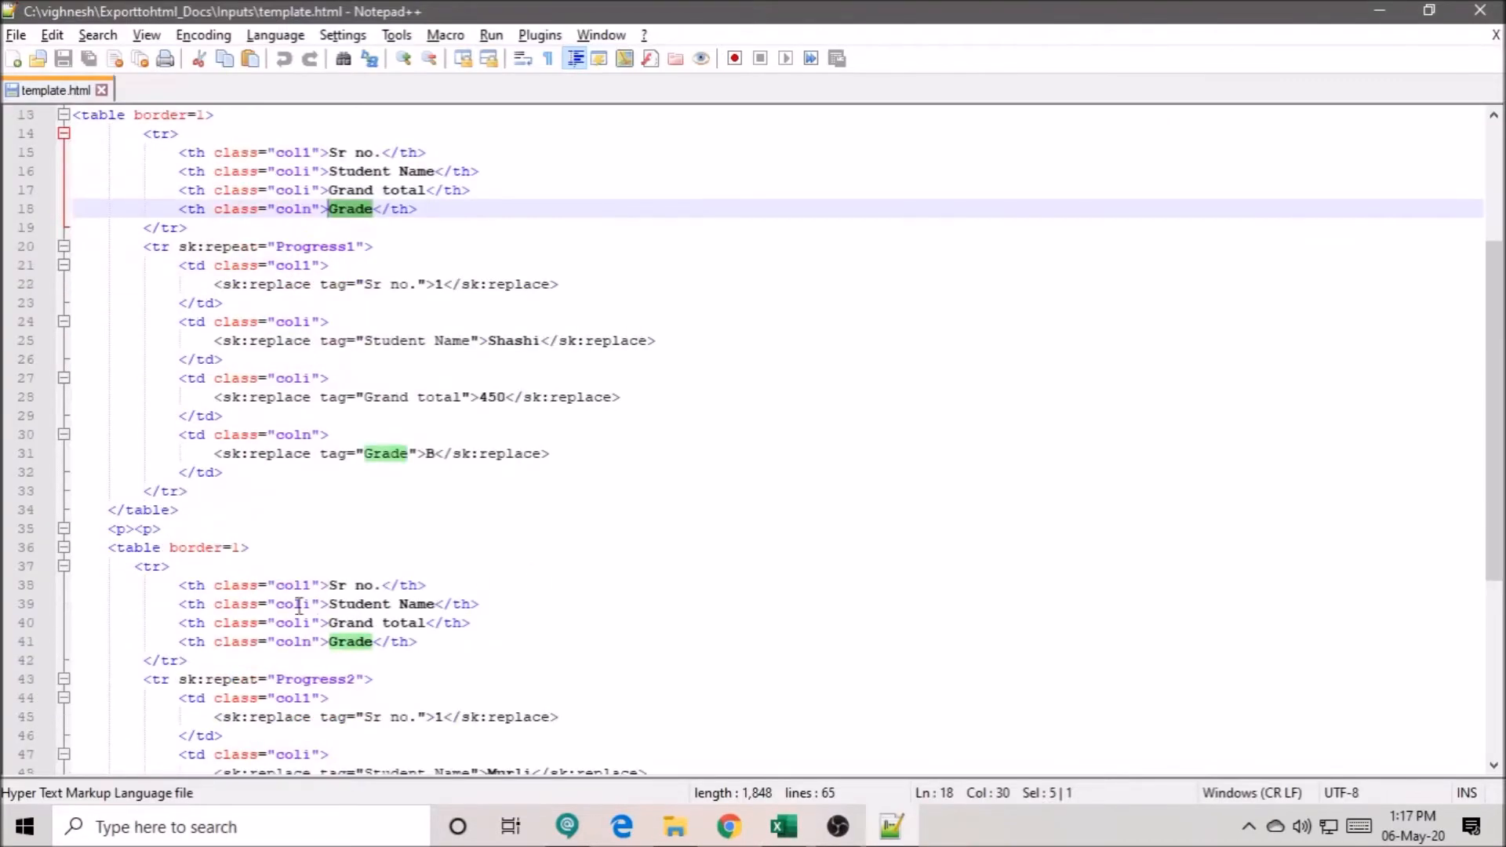
drag(171, 585, 402, 642)
key(alt+Tab)
key(ctrl+c)
click(83, 525)
key(ctrl+v)
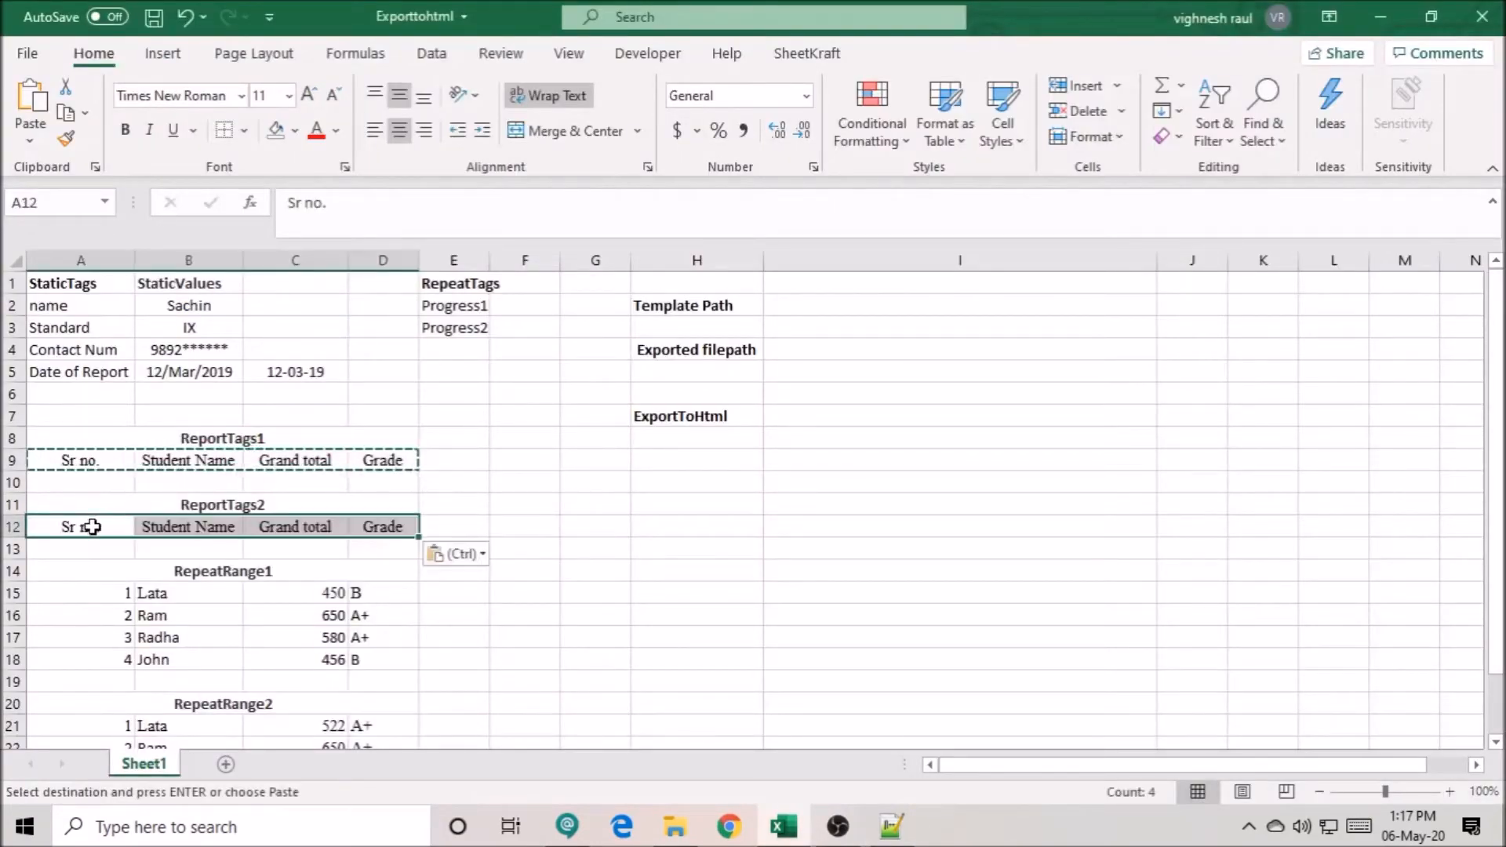
key(Escape)
- Examine the student data rows under RepeatRange1 and RepeatRange2
drag(150, 596, 330, 659)
drag(108, 592, 386, 666)
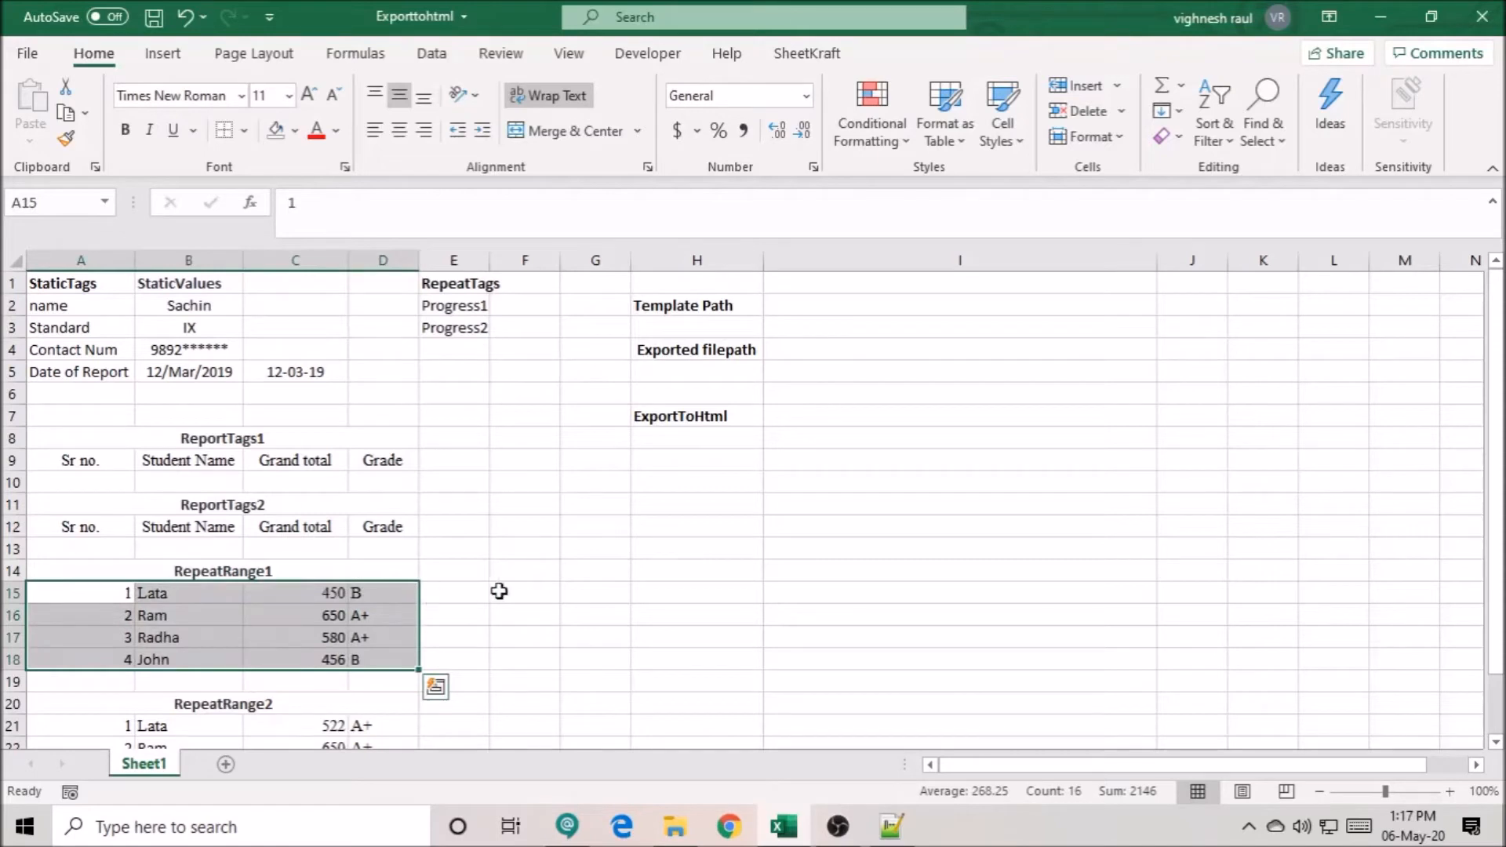
scroll(196, 703, down, 2)
drag(49, 590, 369, 662)
scroll(361, 655, up, 2)
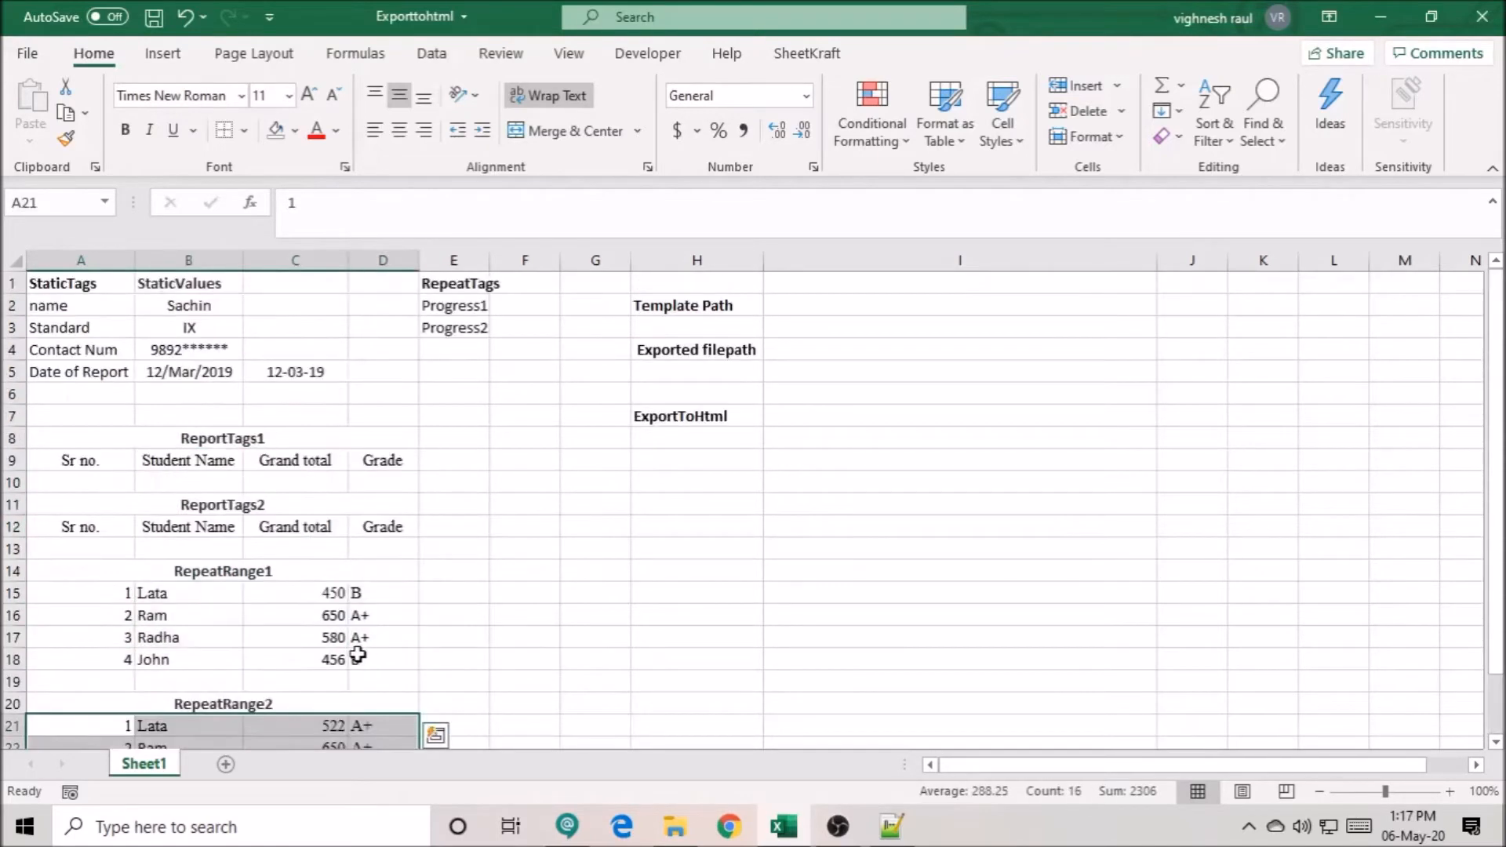
click(552, 504)
- Enter the template path in I2 with the formula =RelativePath.SK("Inputs\template.html")
click(796, 310)
text(=)
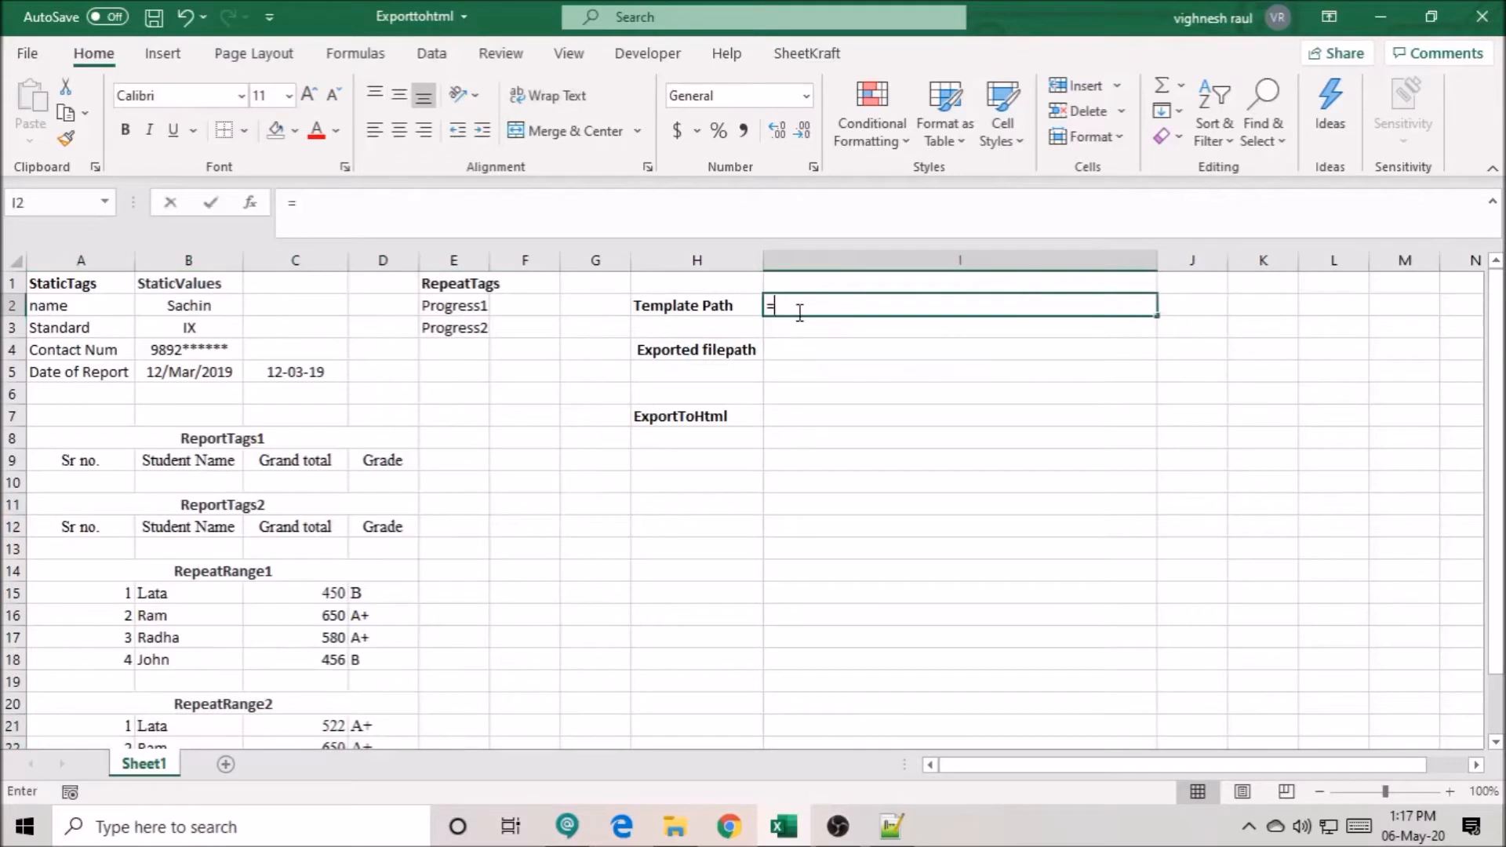
text(rela)
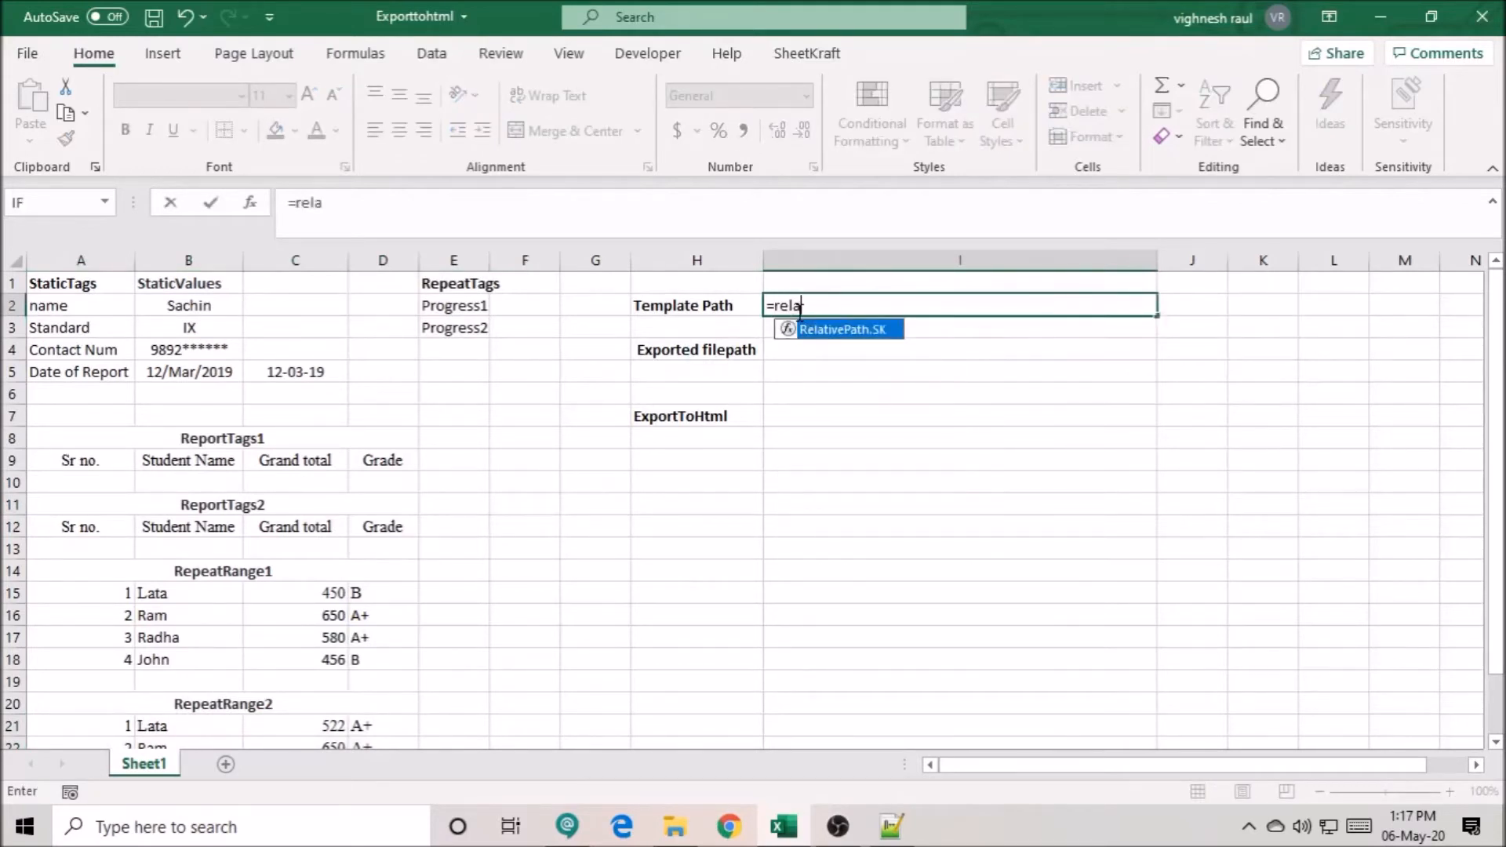
key(Tab)
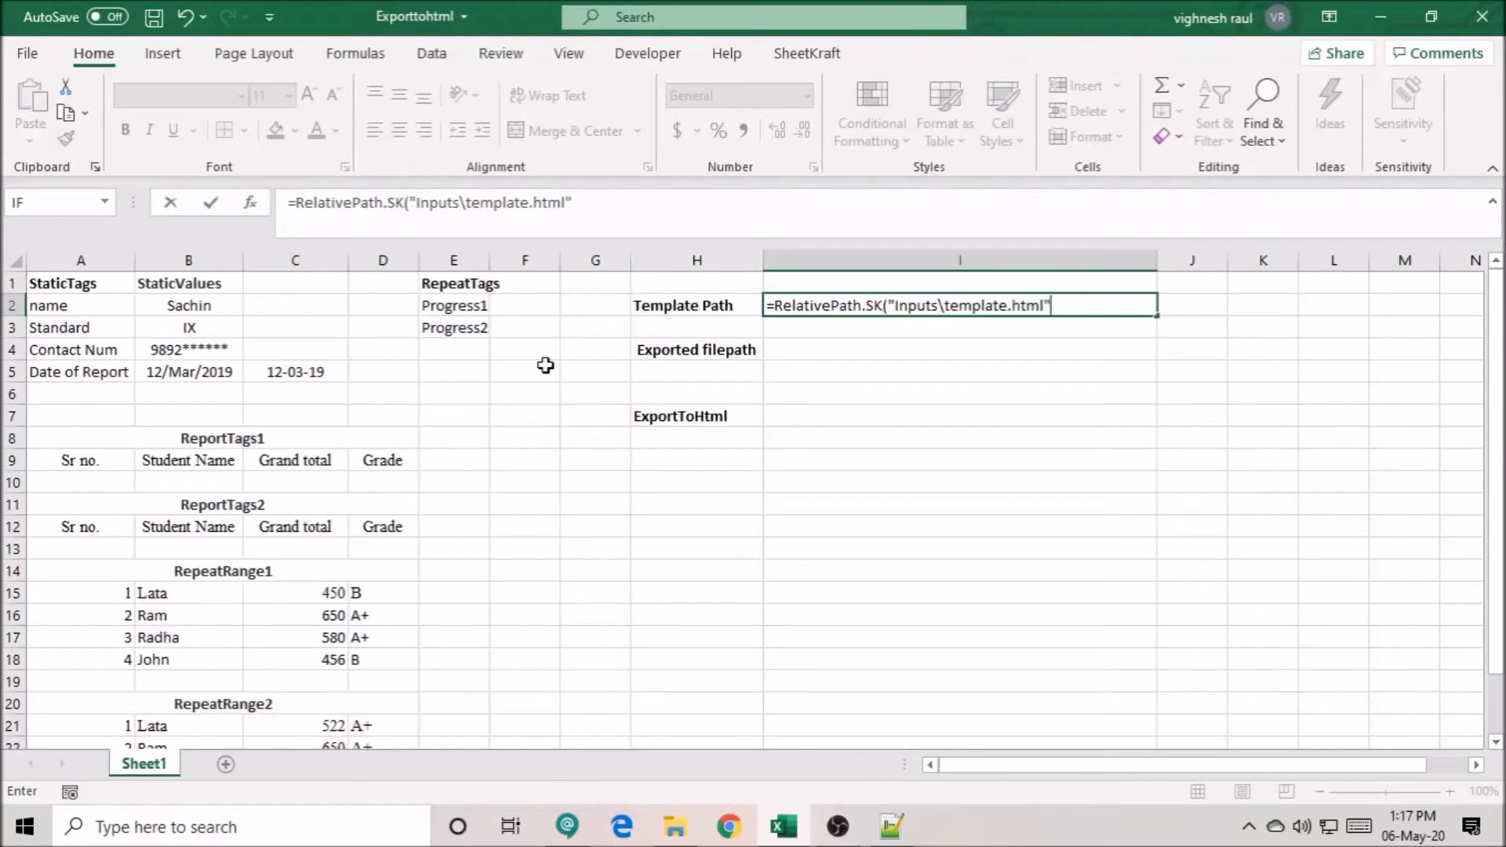
key(Return)
- Enter the exported file path in I4 as the array formula =RelativePath.SK("Outputs\TestOP.html")
click(822, 350)
text(=relative)
key(Tab)
text(Outputs)
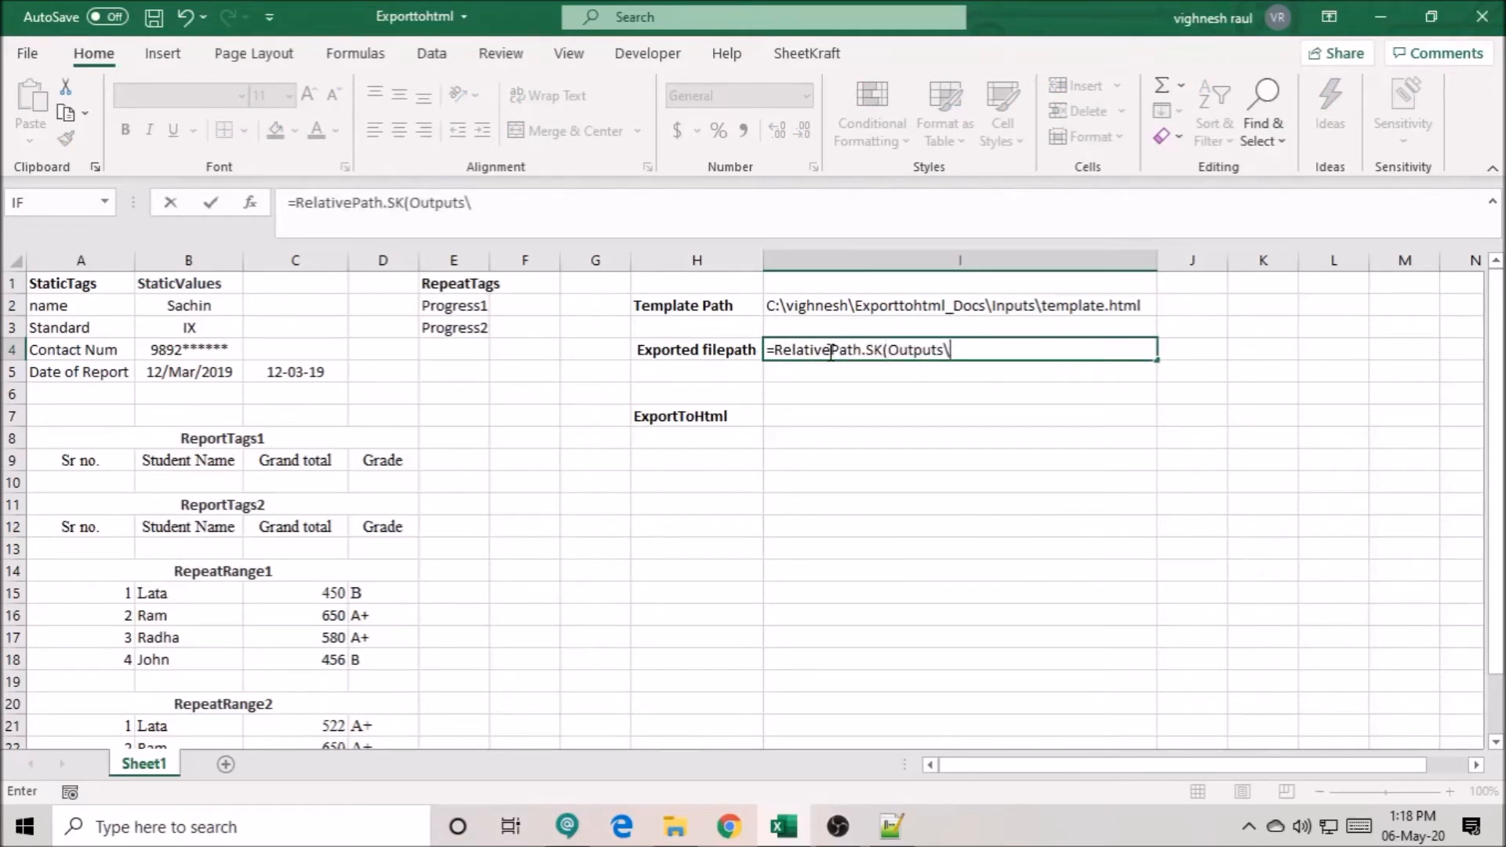
text(\TestOP)
click(891, 350)
text(")
text(html)
key(ctrl+Return)
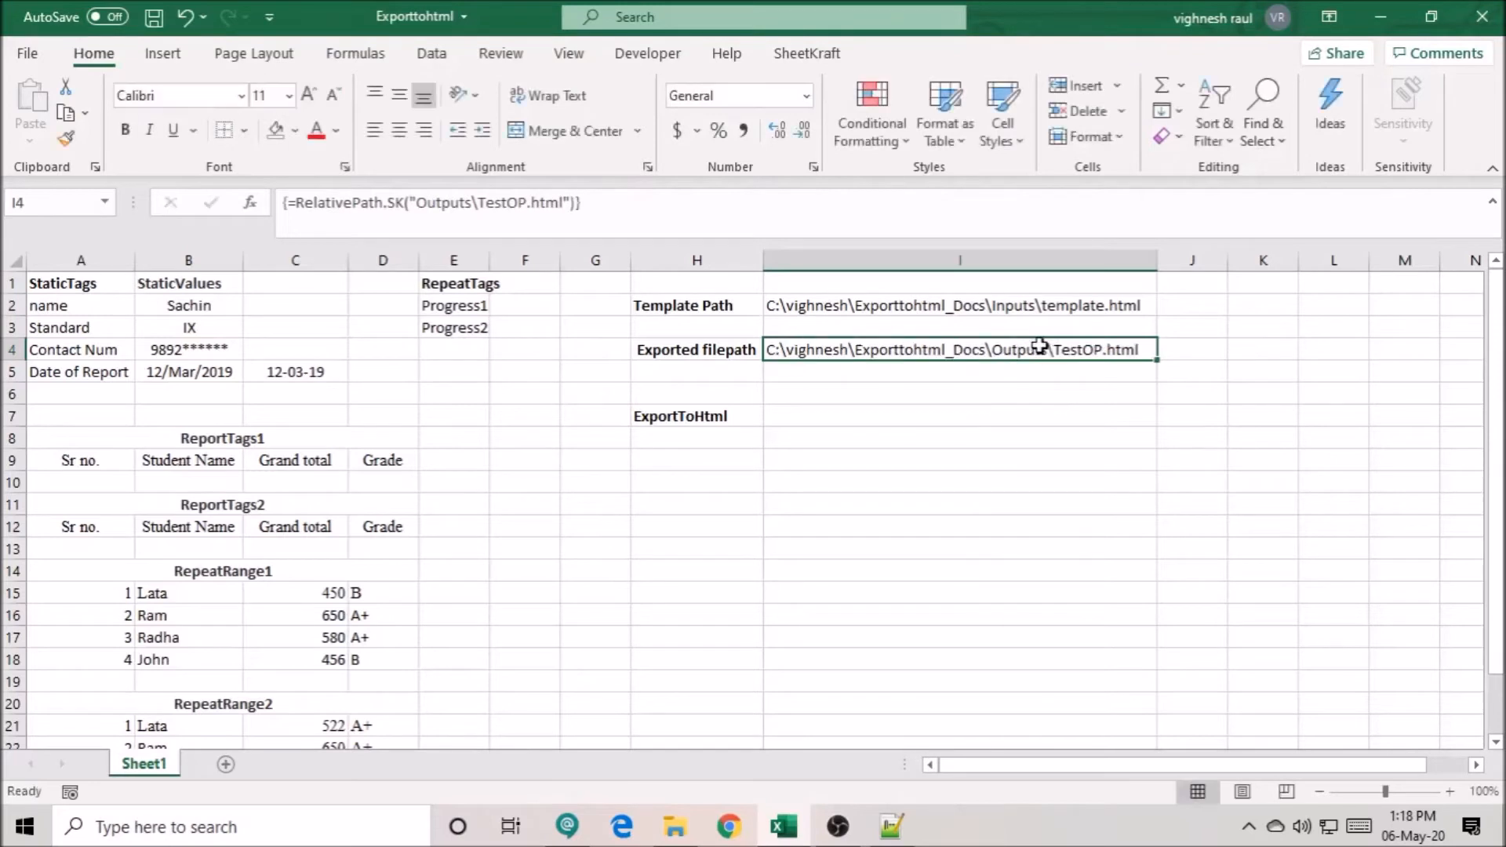
- Begin an ExportToHtml.SK formula in I7 and open its function arguments
click(888, 410)
text(=)
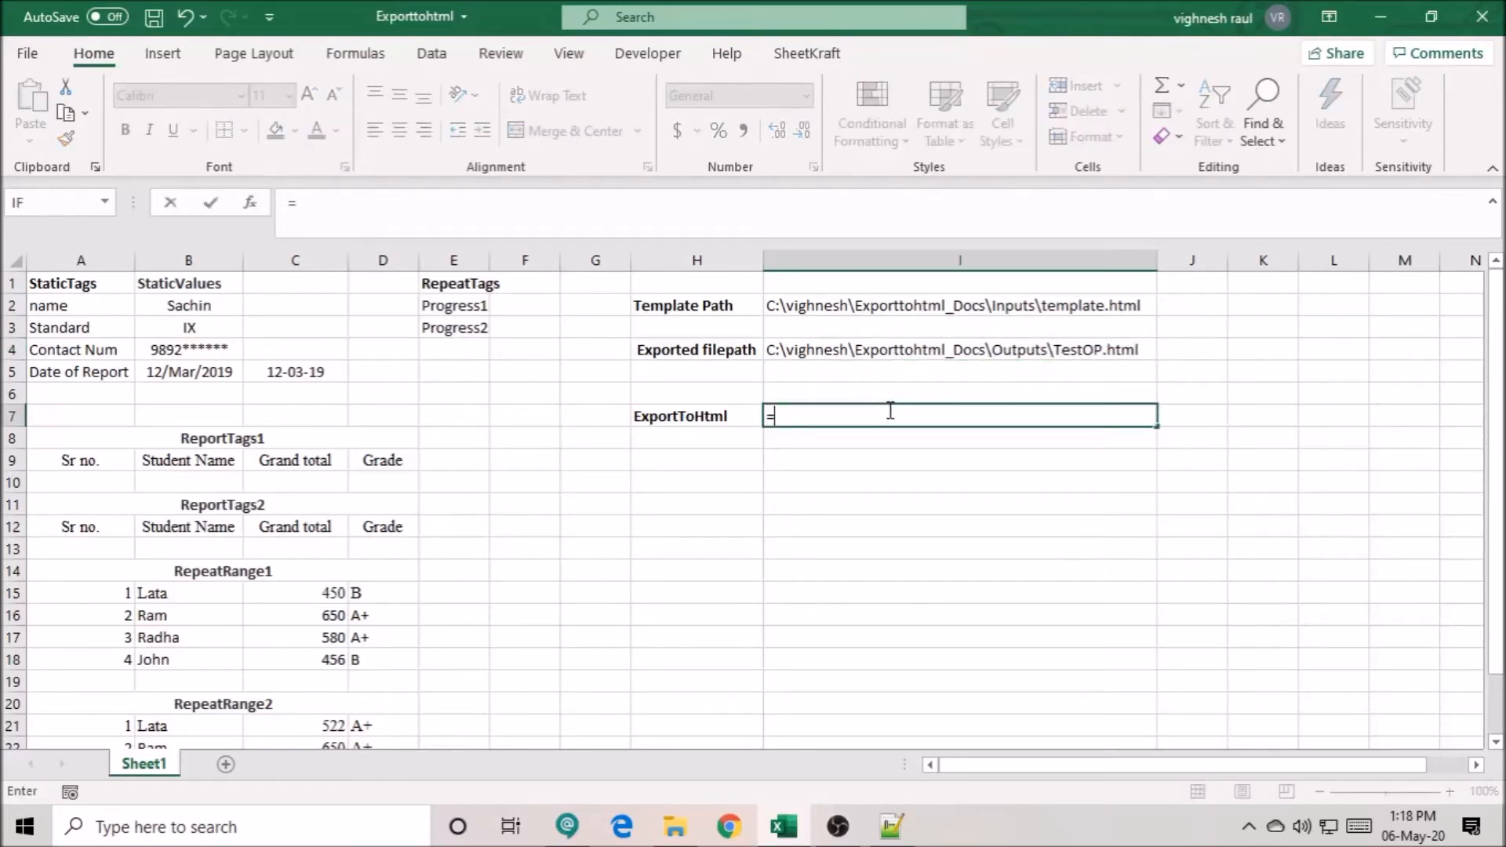
text(Exporttohtml)
key(Tab)
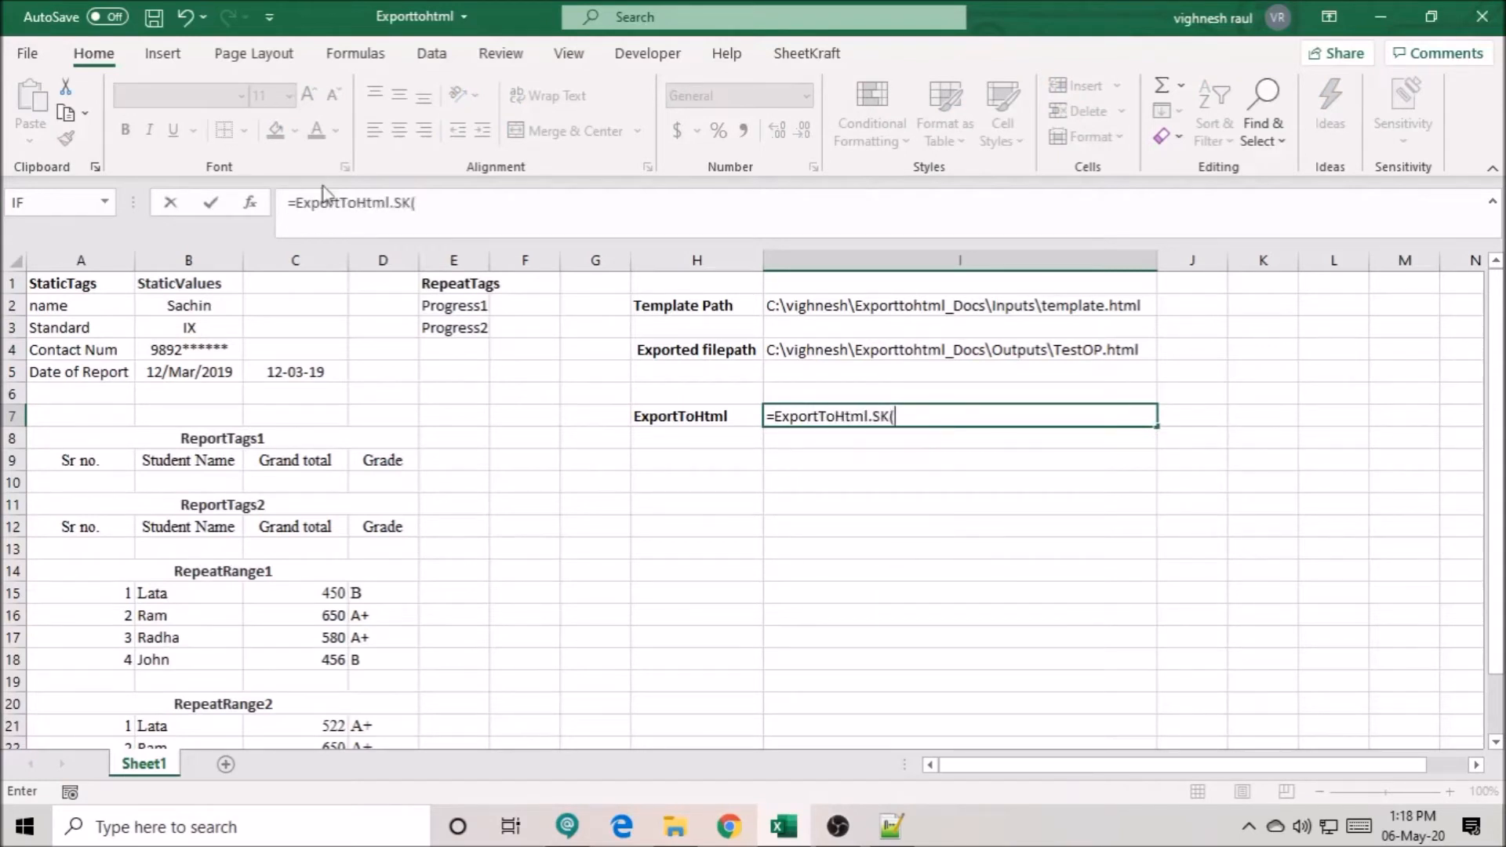
click(259, 205)
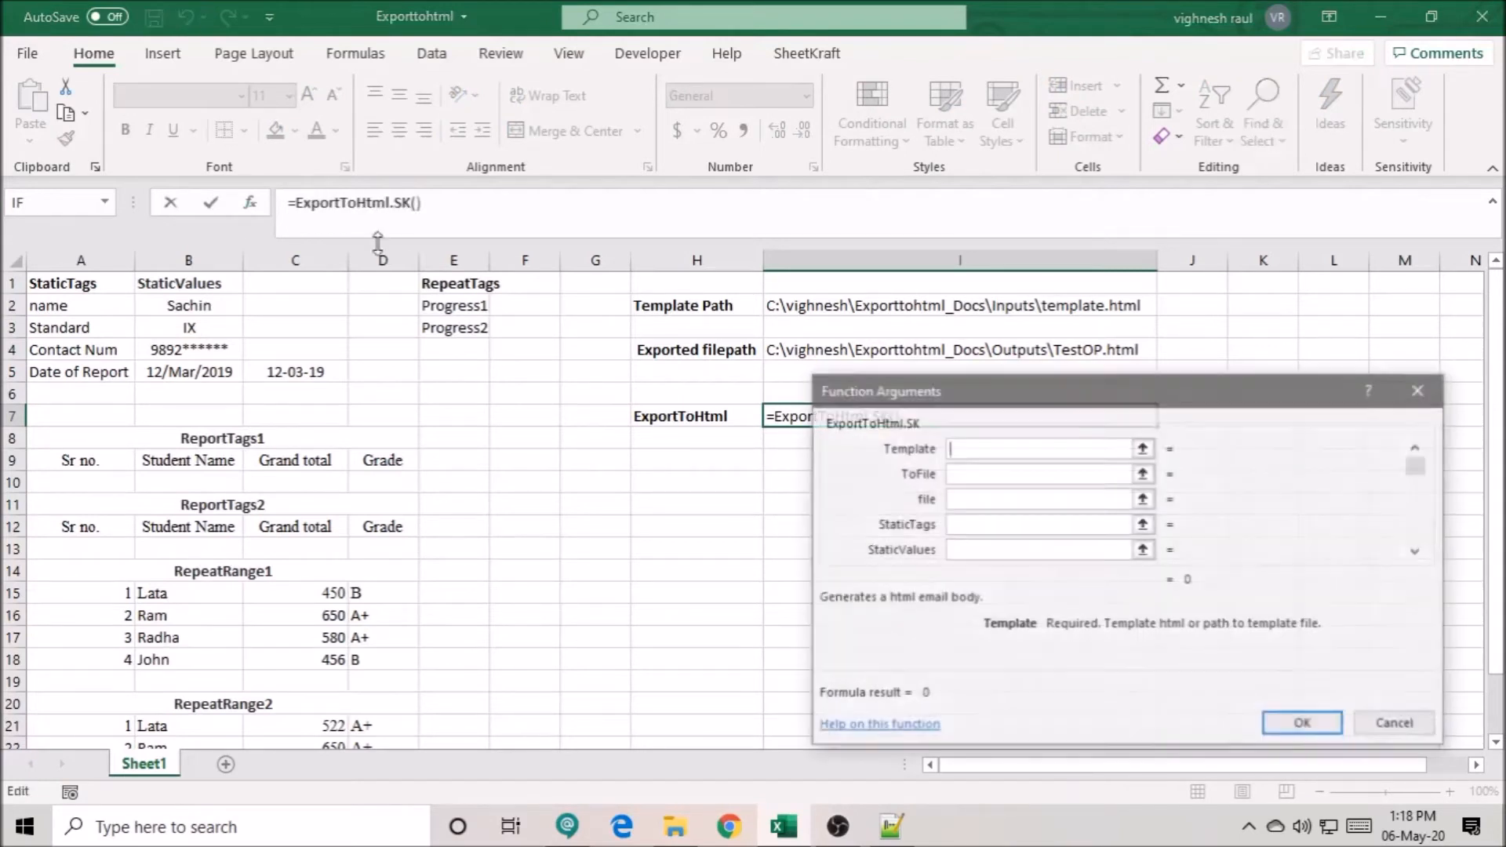
- Set the function's Template argument to $I$2, ToFile to TRUE and file to $I$4
click(866, 308)
key(F4)
click(971, 472)
text(TRUE)
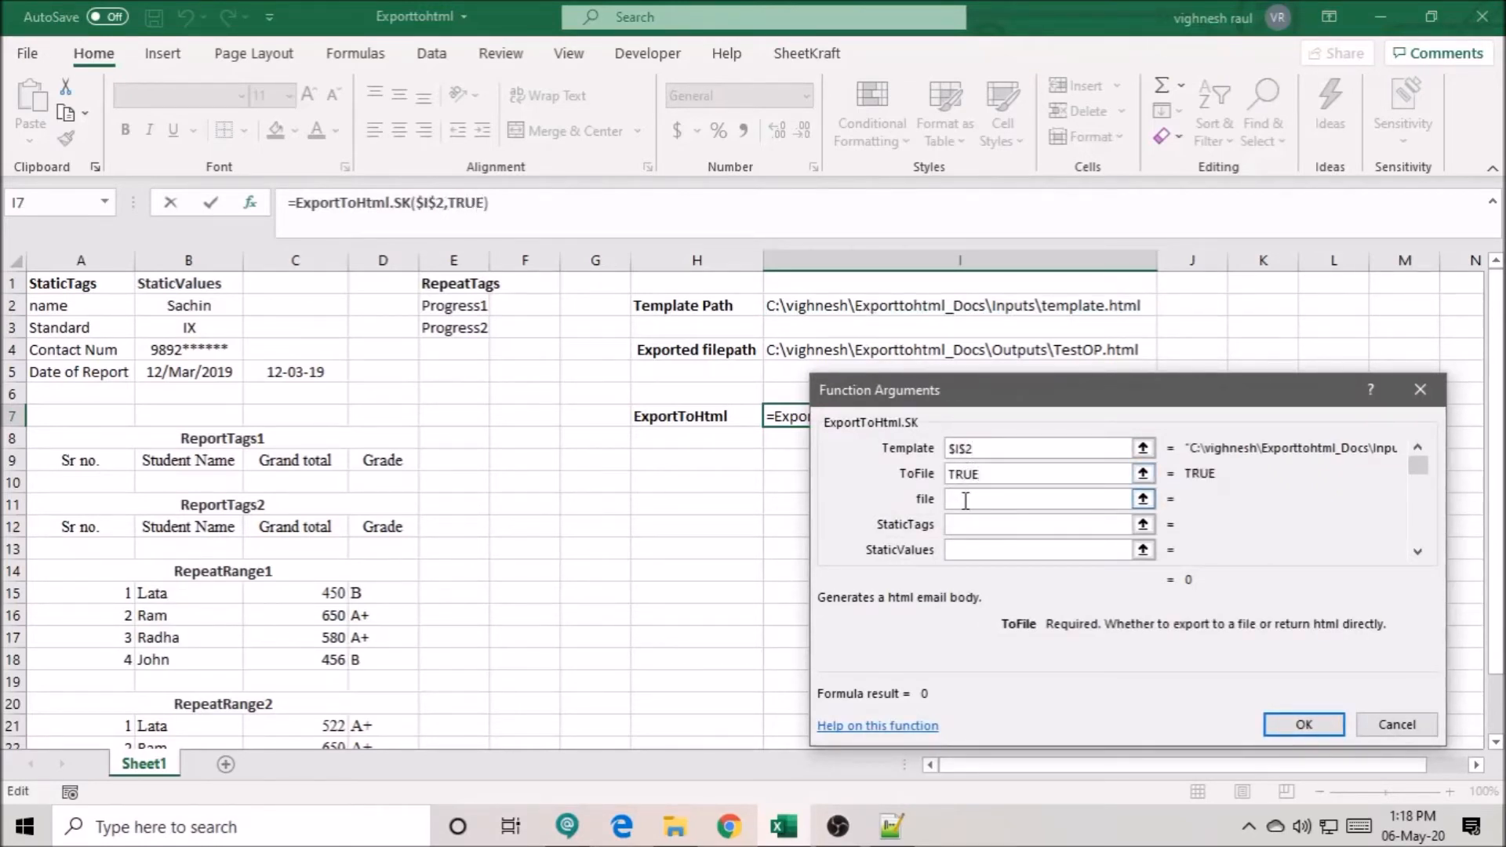
click(952, 500)
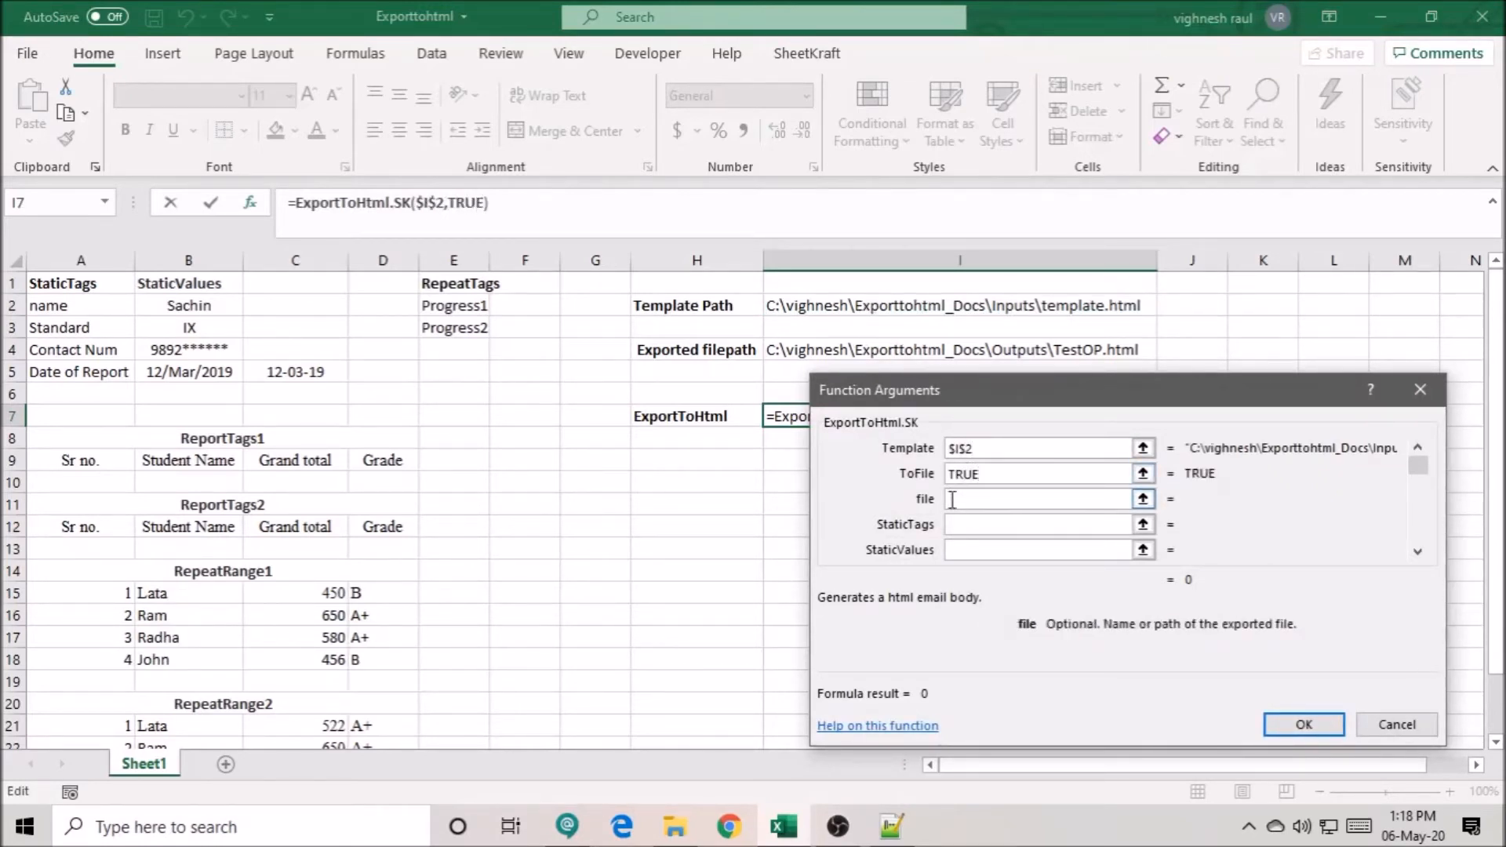
click(807, 350)
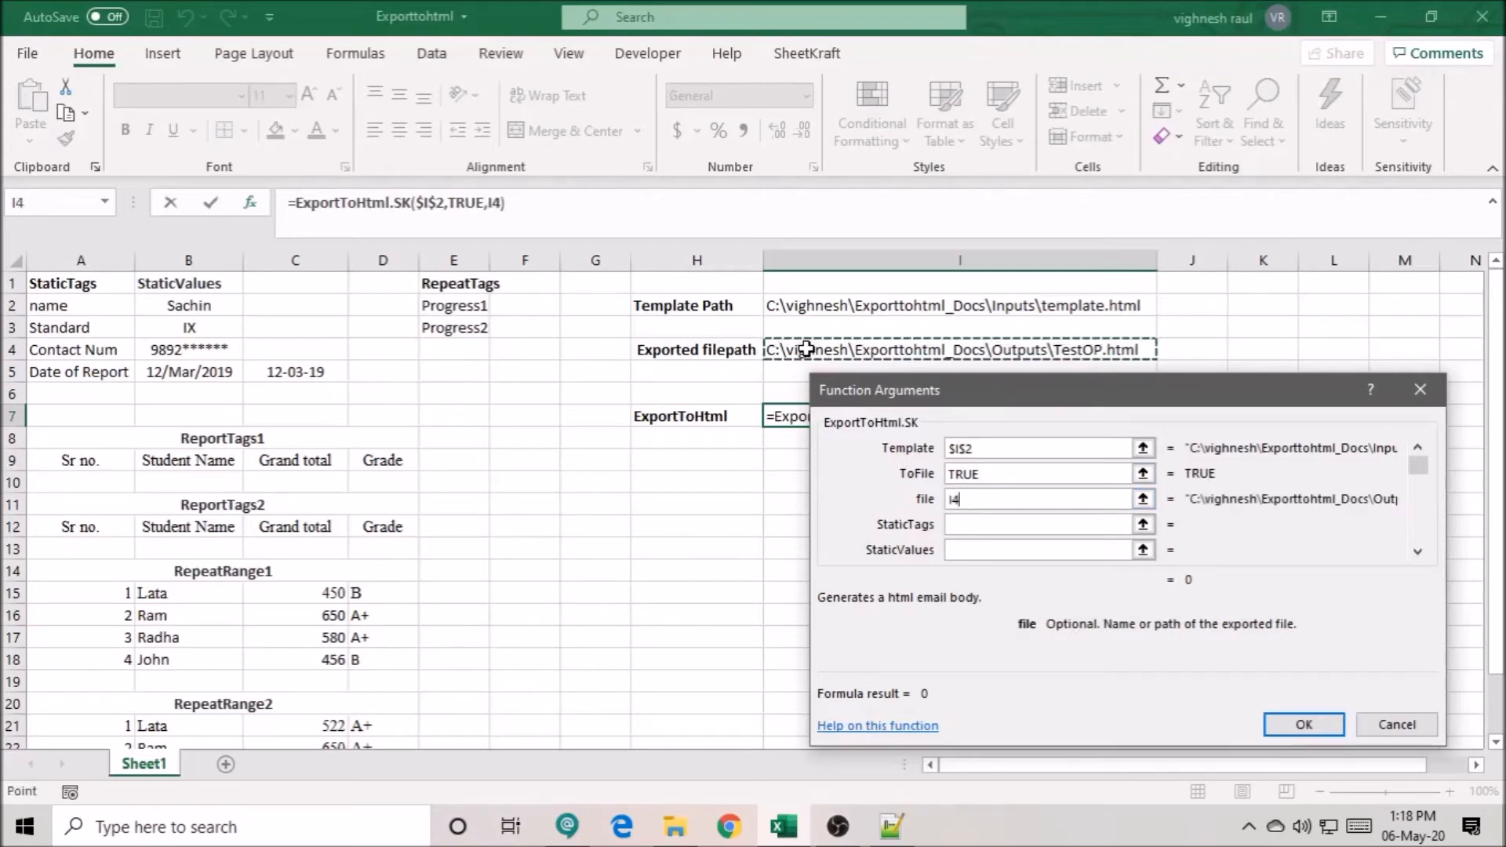
key(F4)
key(Tab)
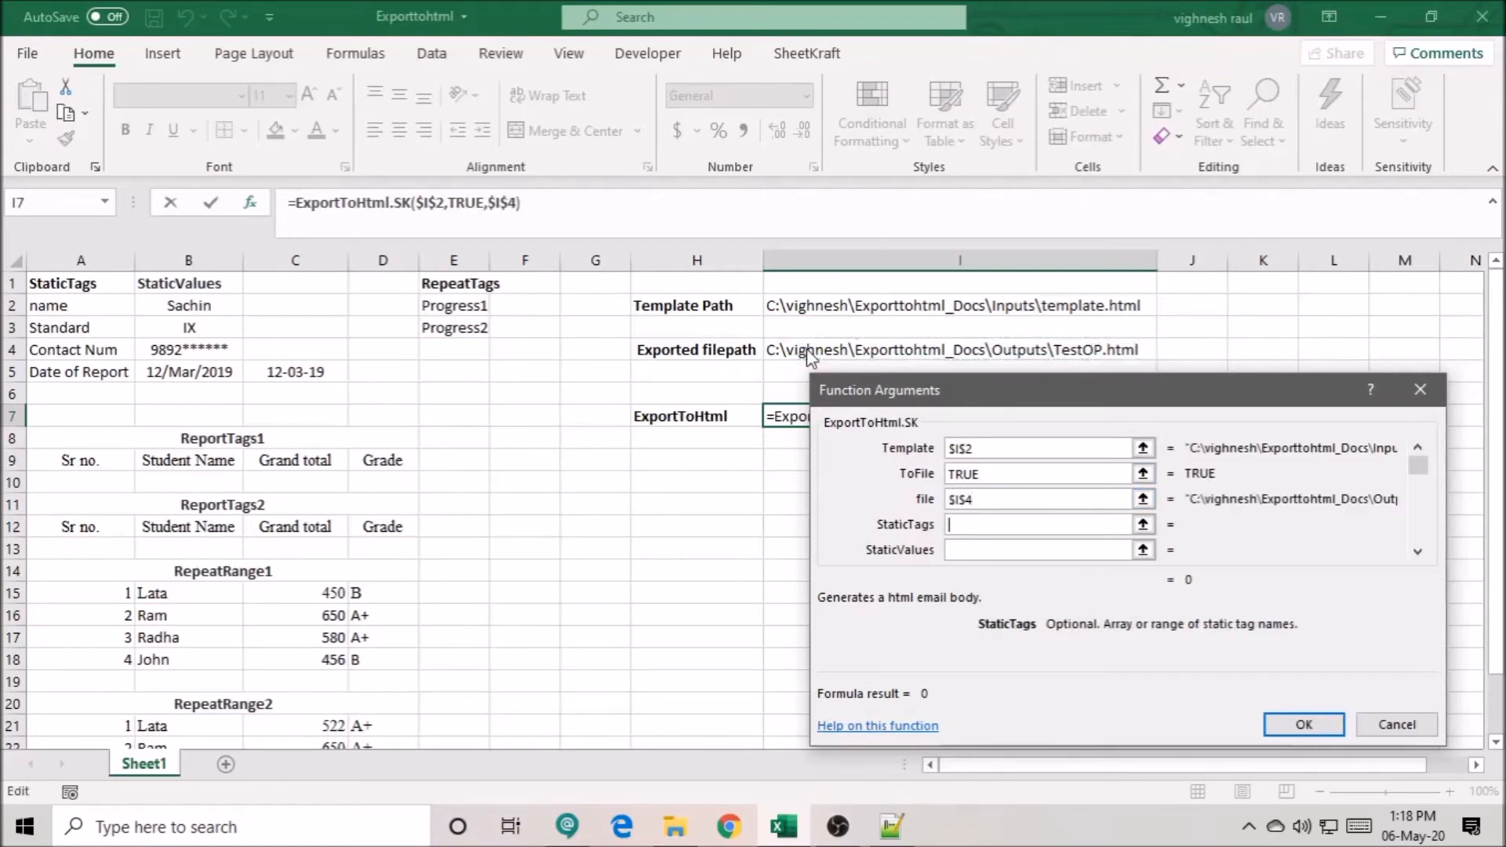
- Set the StaticTags argument to $A$2:$A$5 and the StaticValues argument to $B$2:$B$5
drag(126, 312, 118, 362)
key(F4)
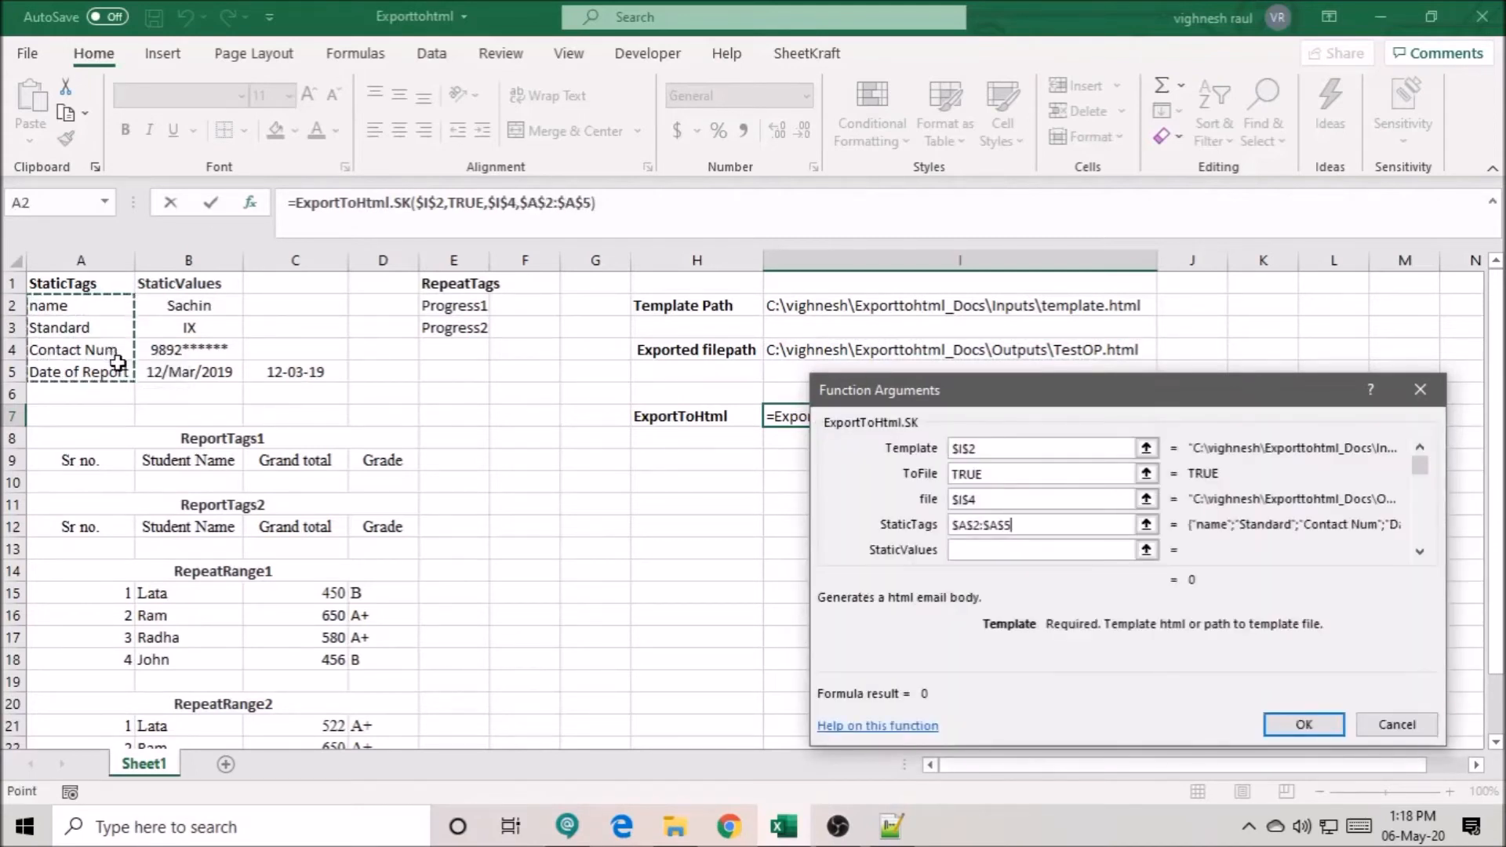
key(Tab)
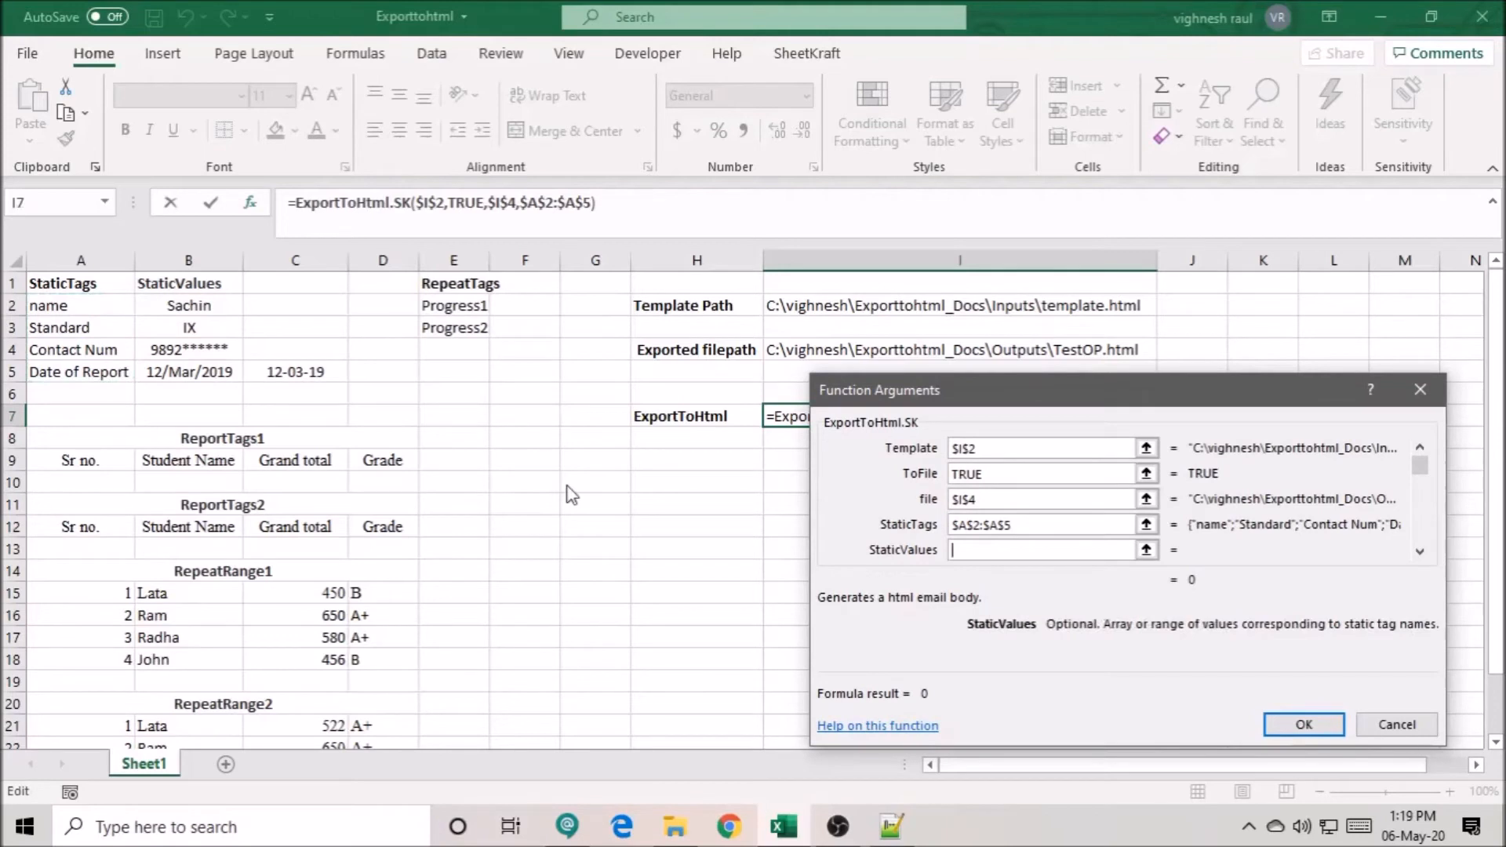
drag(188, 306, 196, 366)
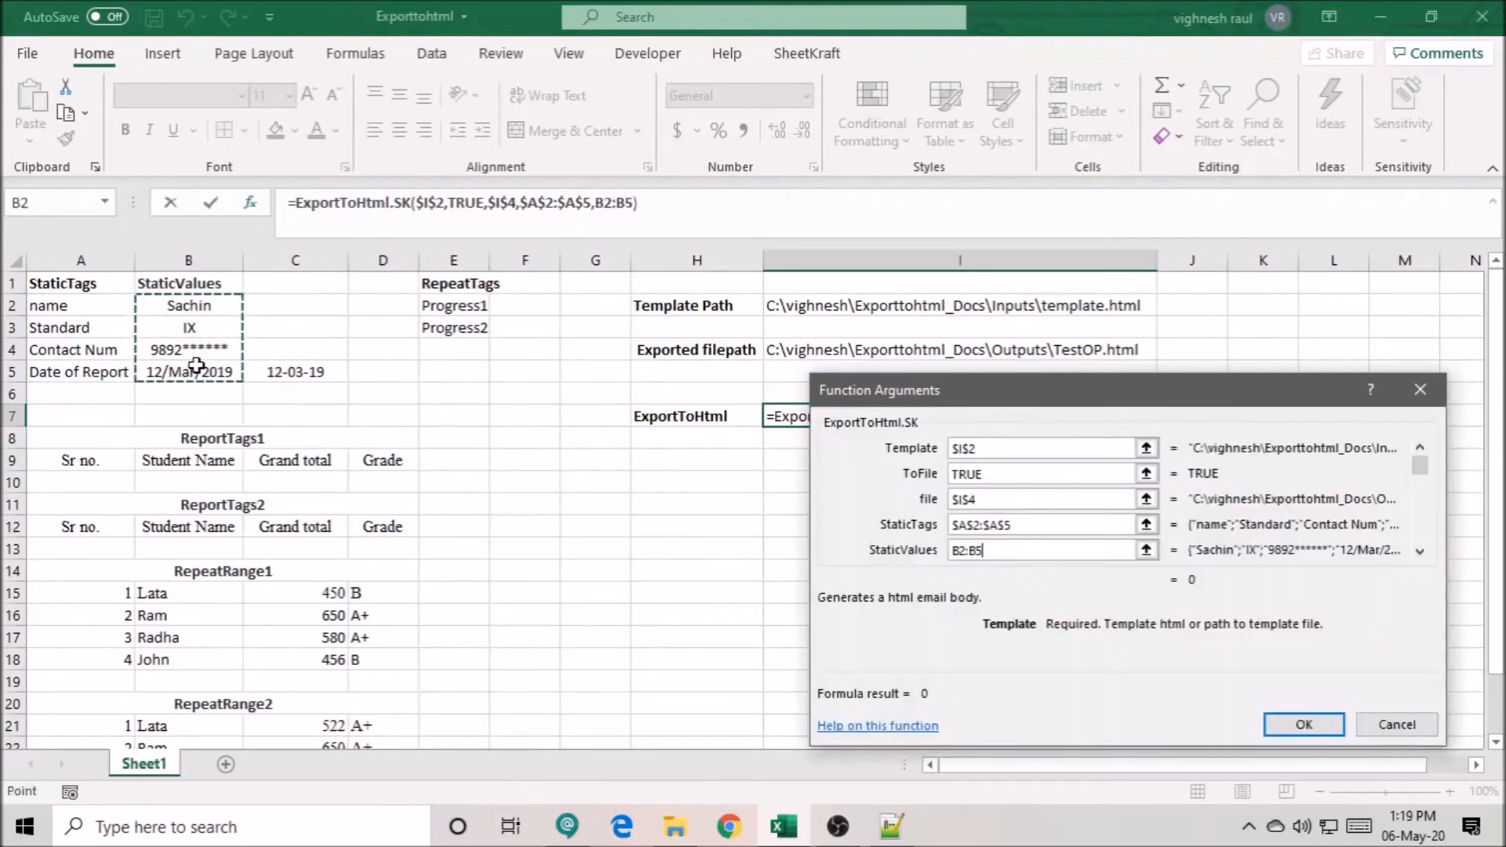
key(F4)
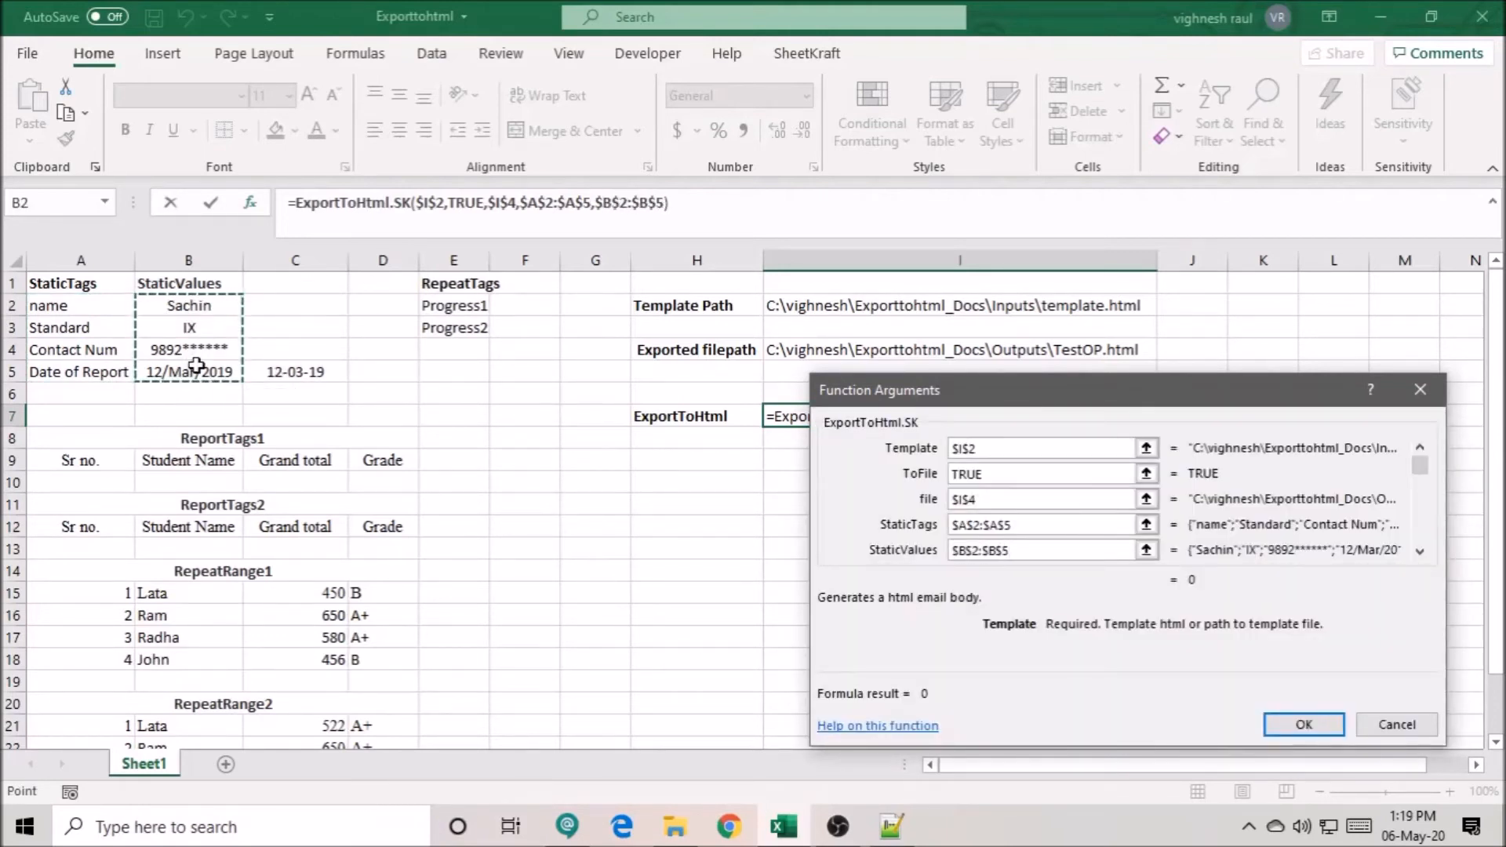
key(Tab)
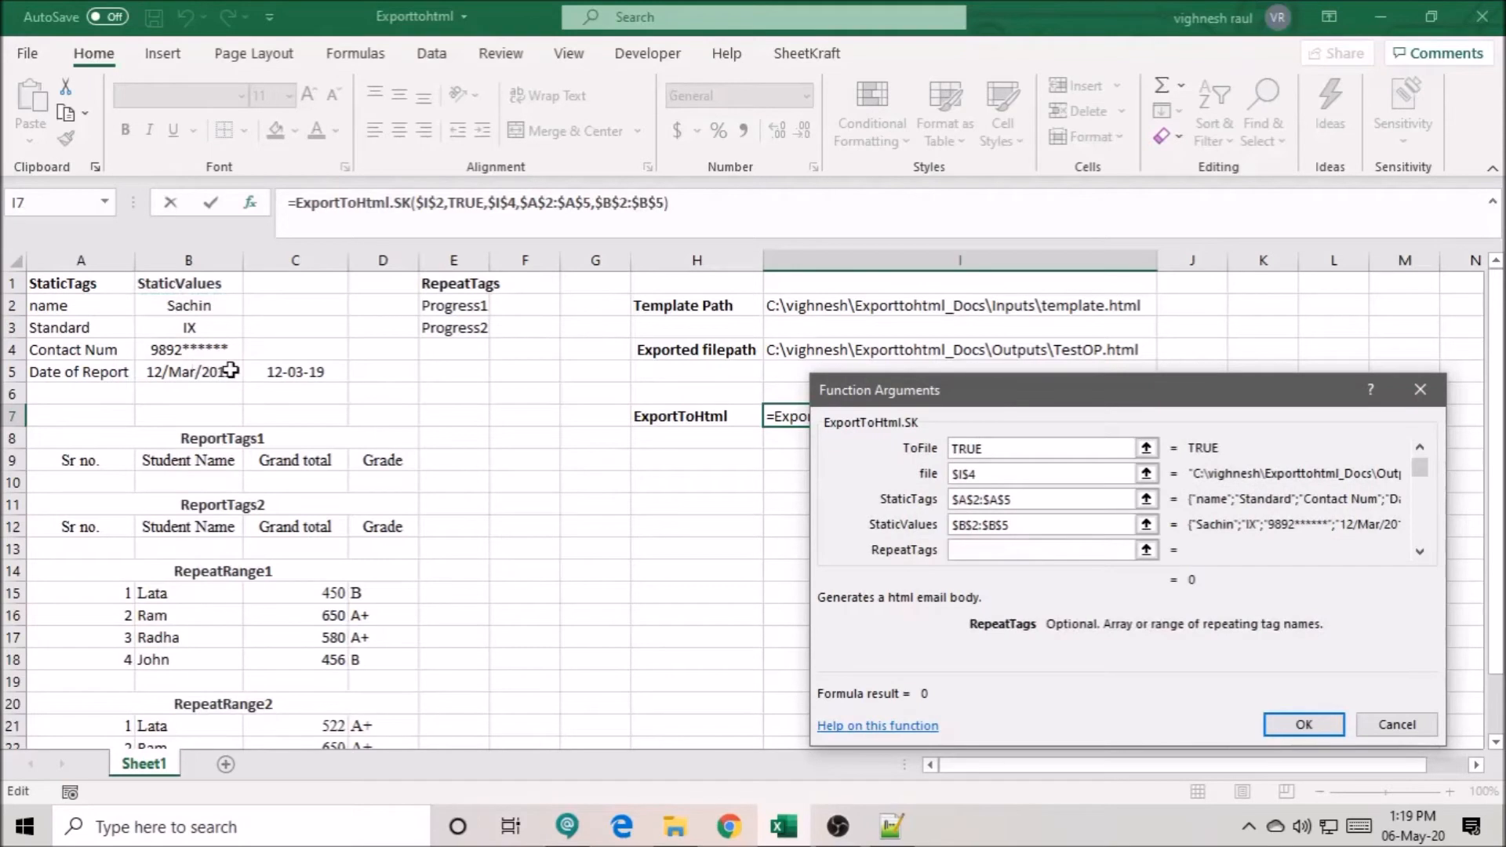
- Set the RepeatTags argument to the absolute range $E$2:$E$3
drag(455, 306, 453, 331)
key(F4)
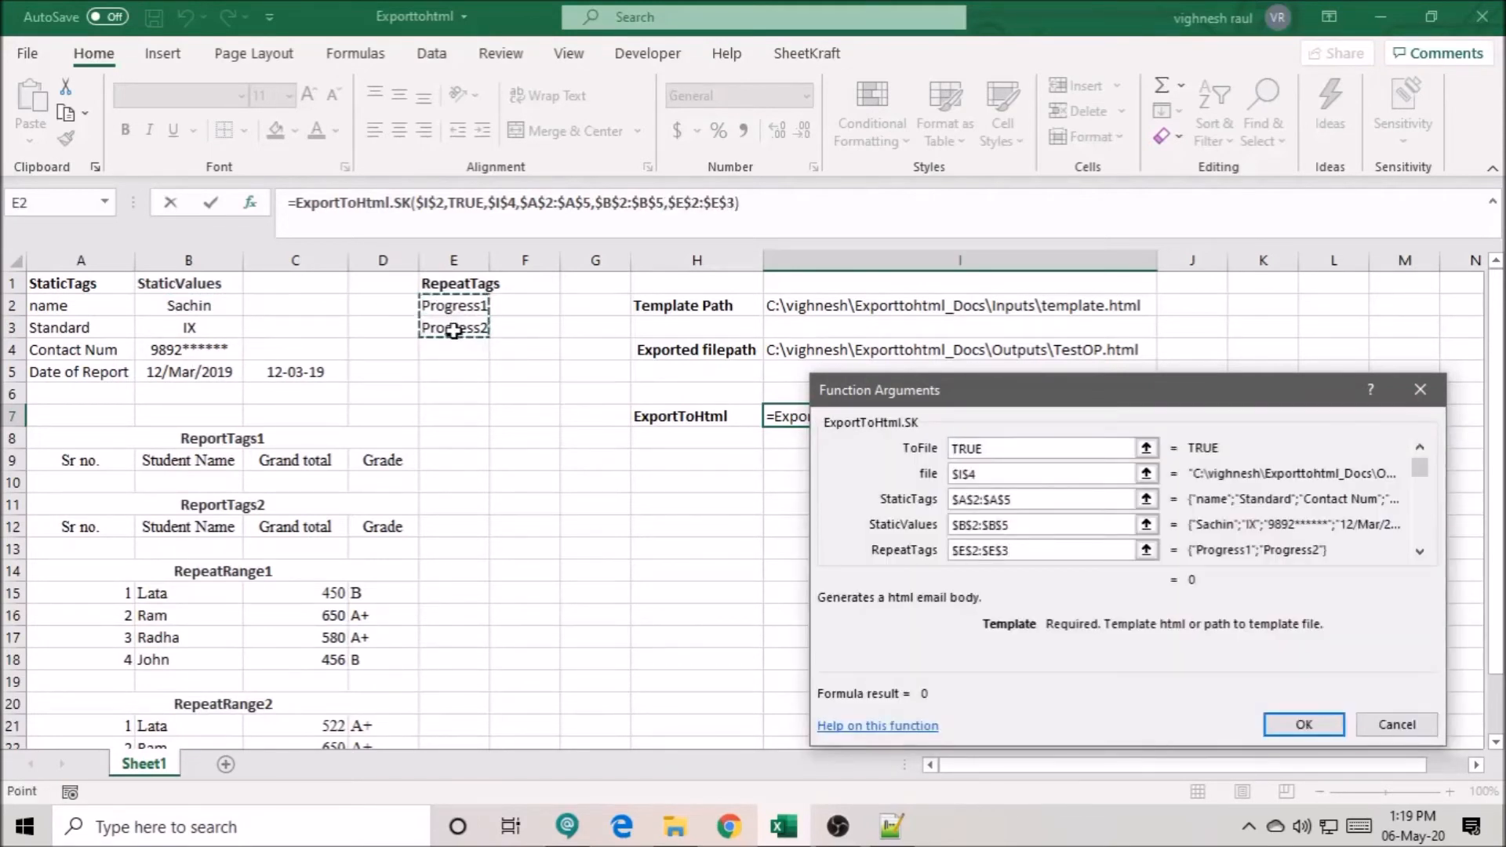
key(Tab)
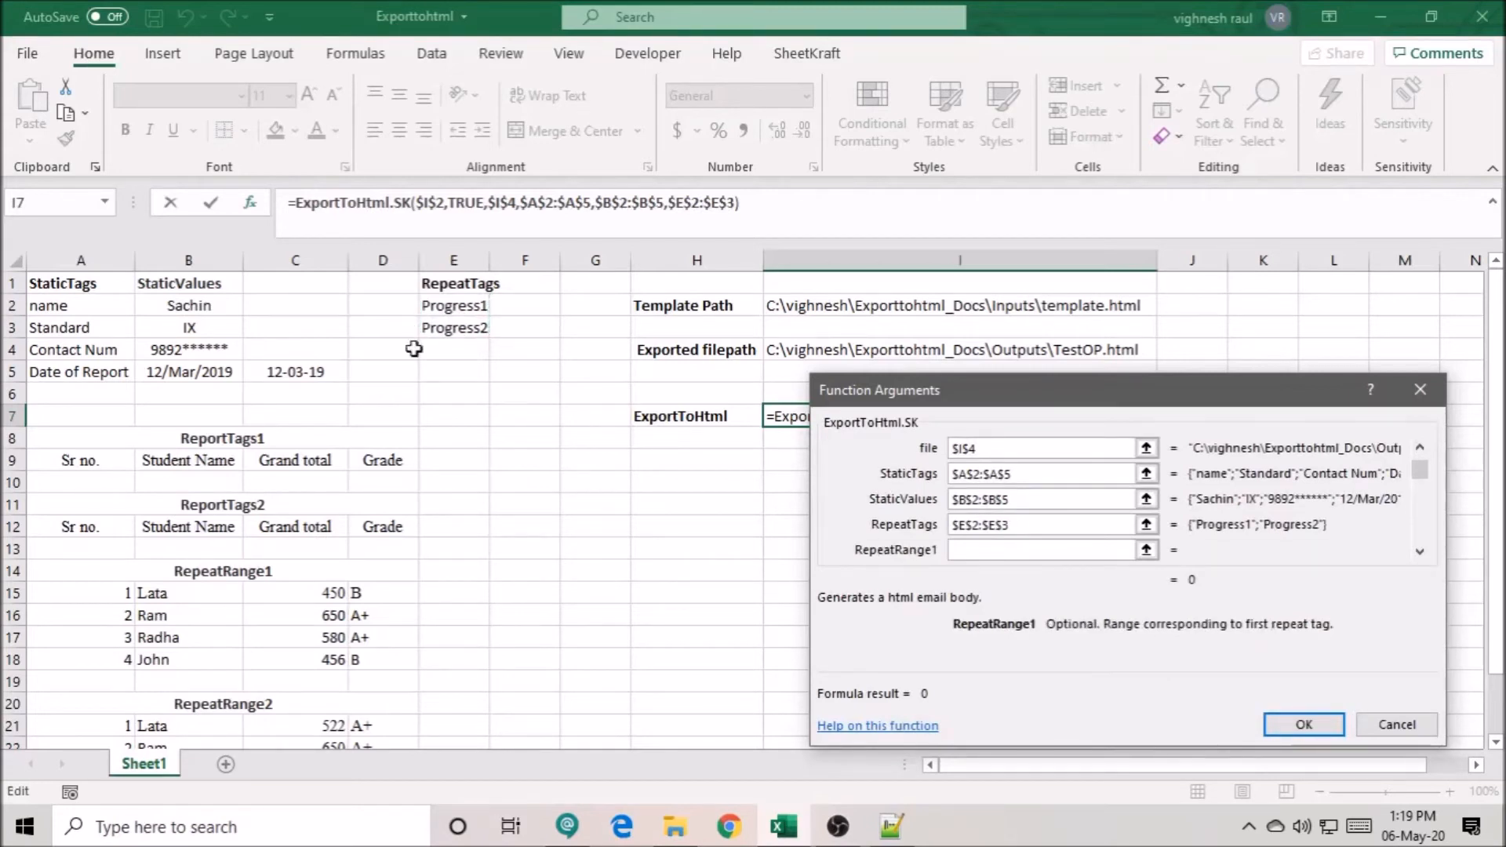
- Set the RepeatRange1 argument to Regiondown.sk($A$15:$D$15), using the first data row under RepeatRange1
text(Region)
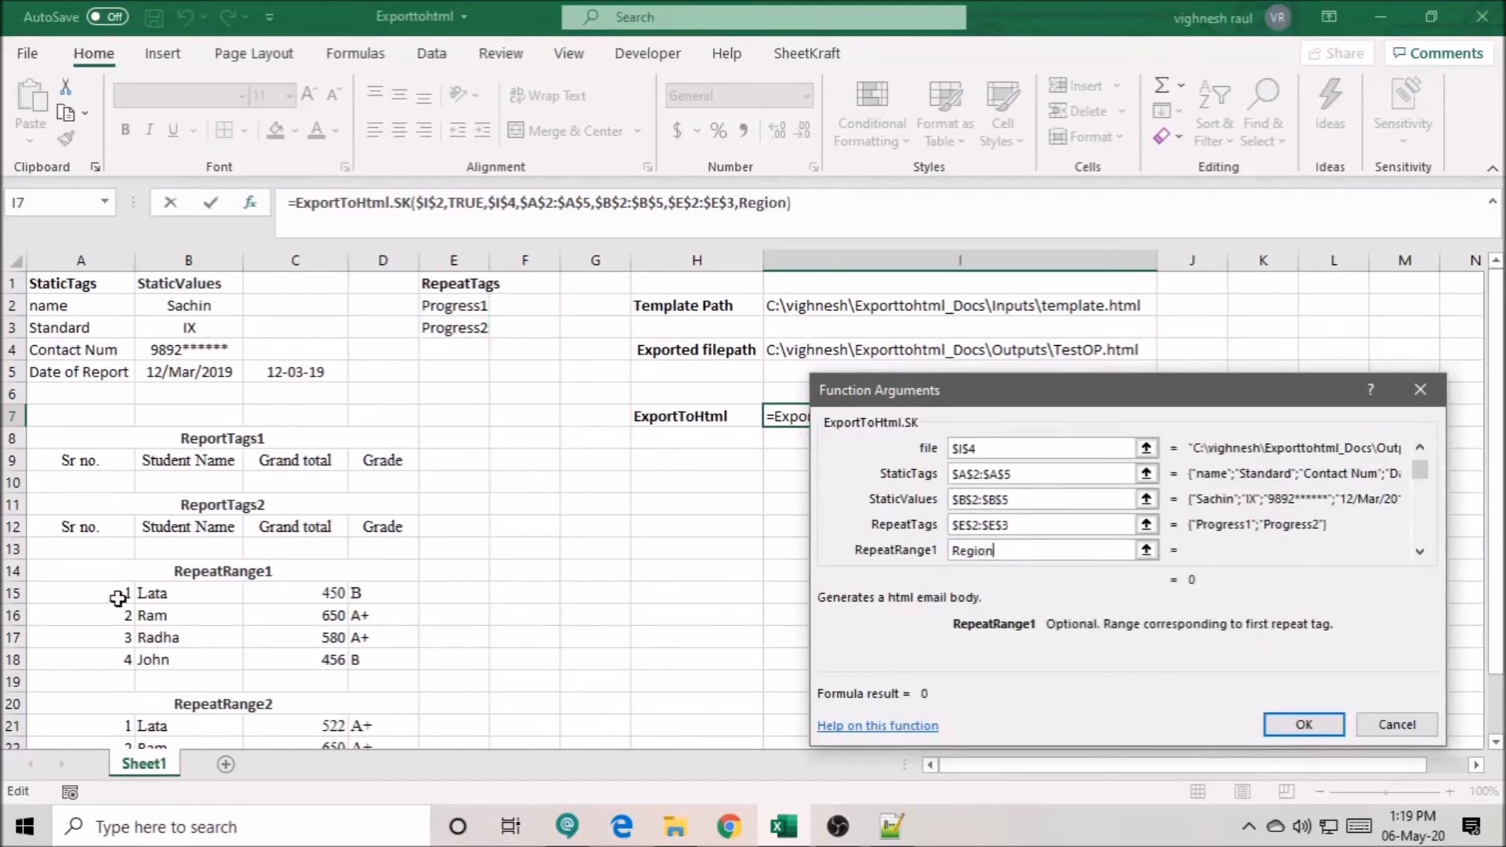
text(down.sk()
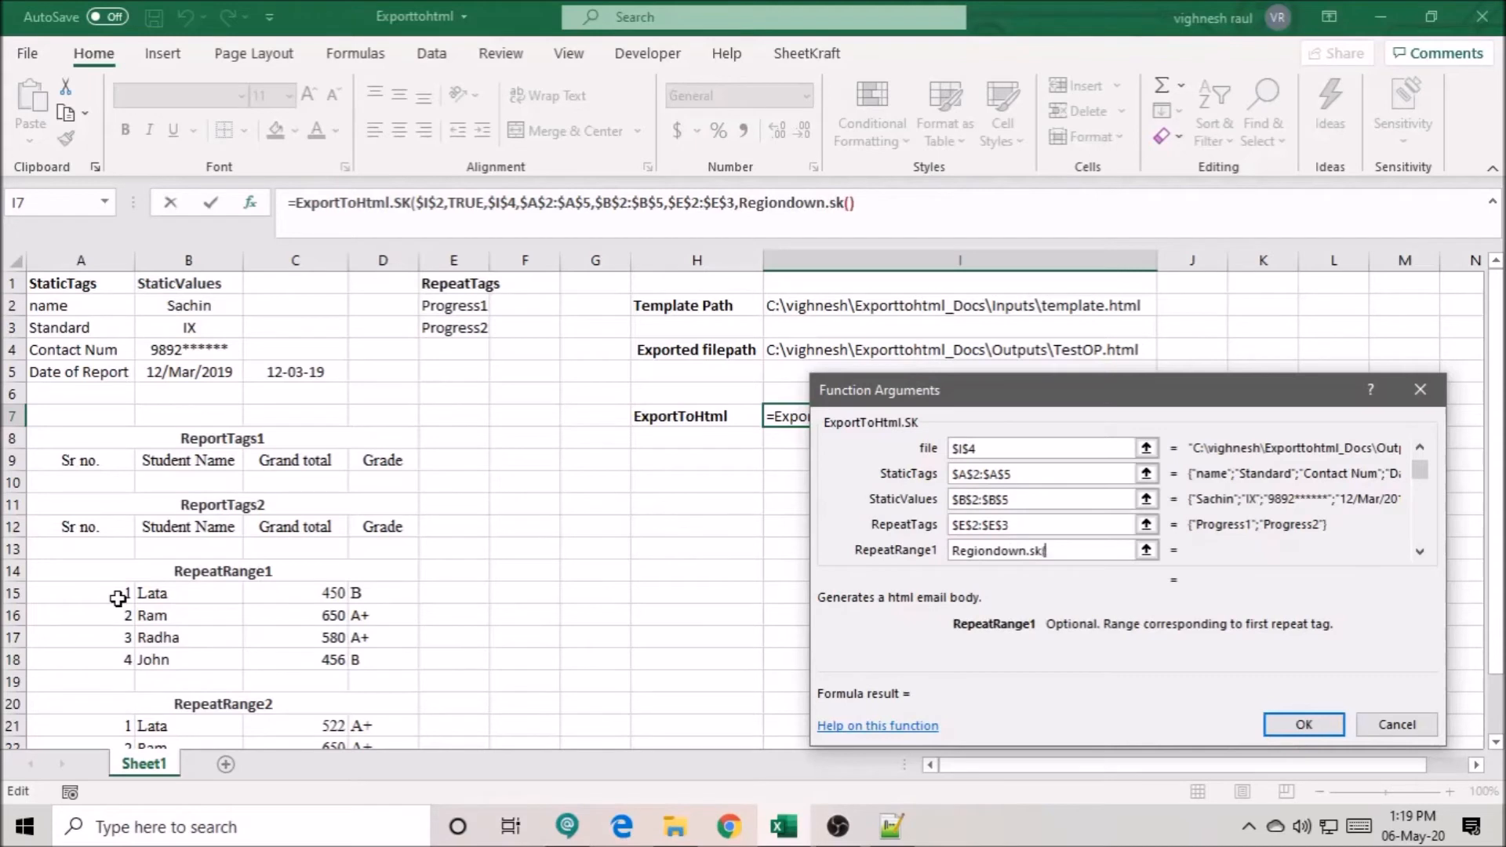
click(88, 593)
drag(149, 593, 360, 595)
key(F4)
text())
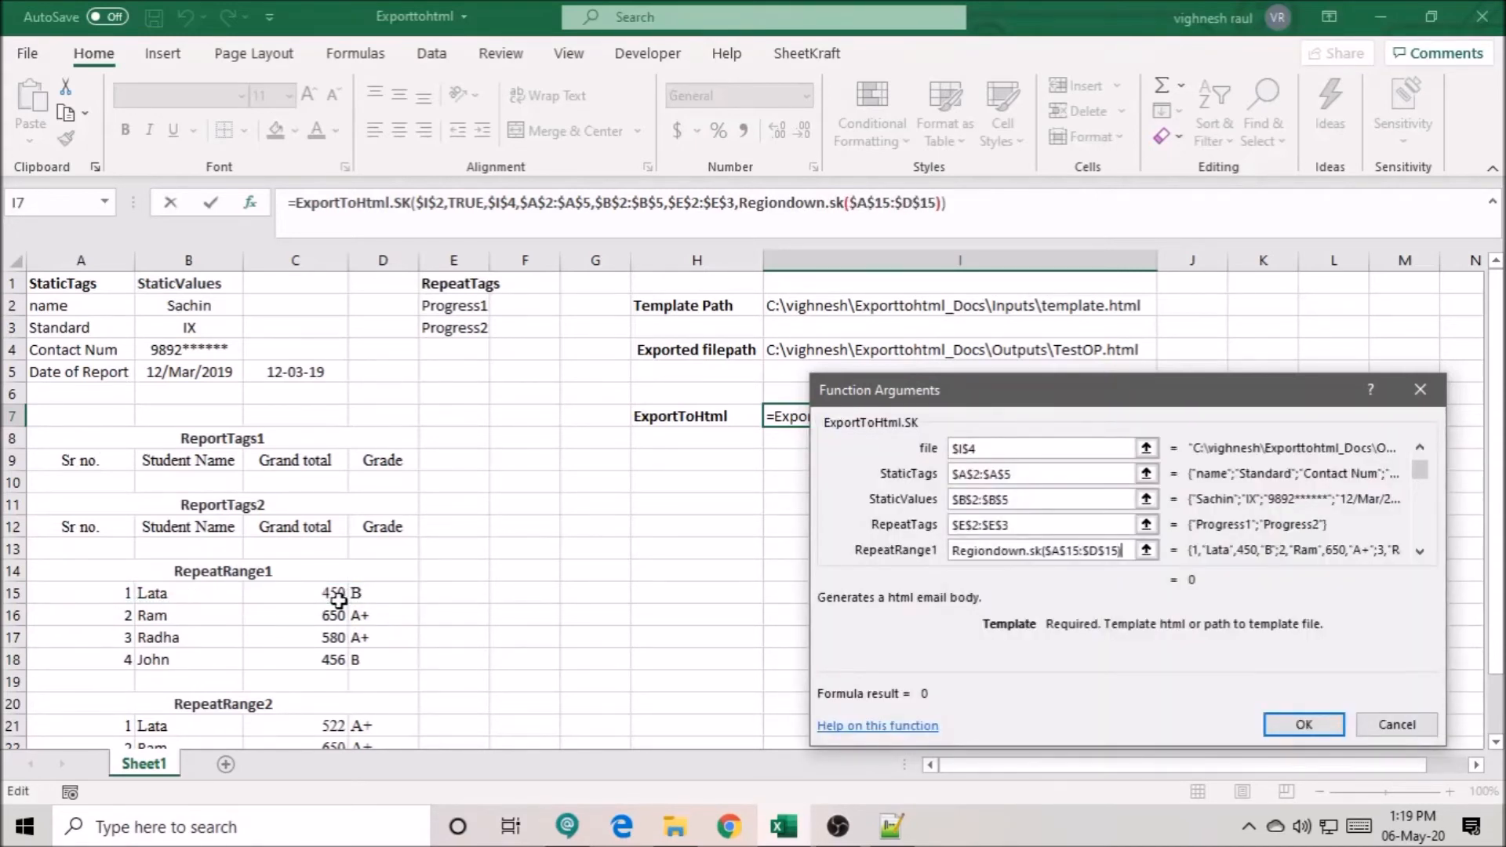
key(Tab)
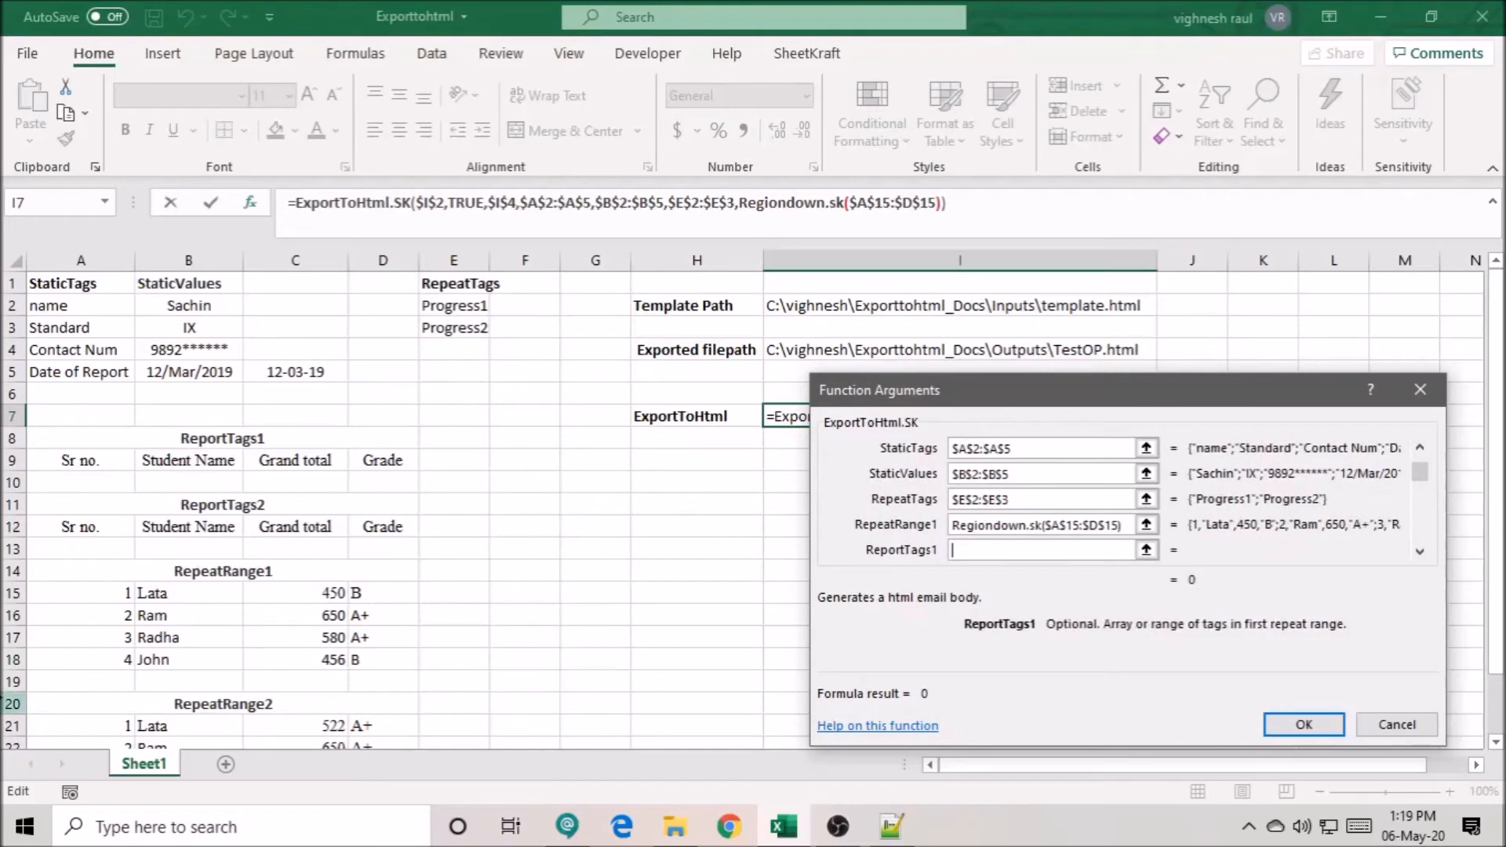
- Set the ReportTags1 argument to the absolute range $A$9:$D$9
drag(74, 463, 381, 462)
key(F4)
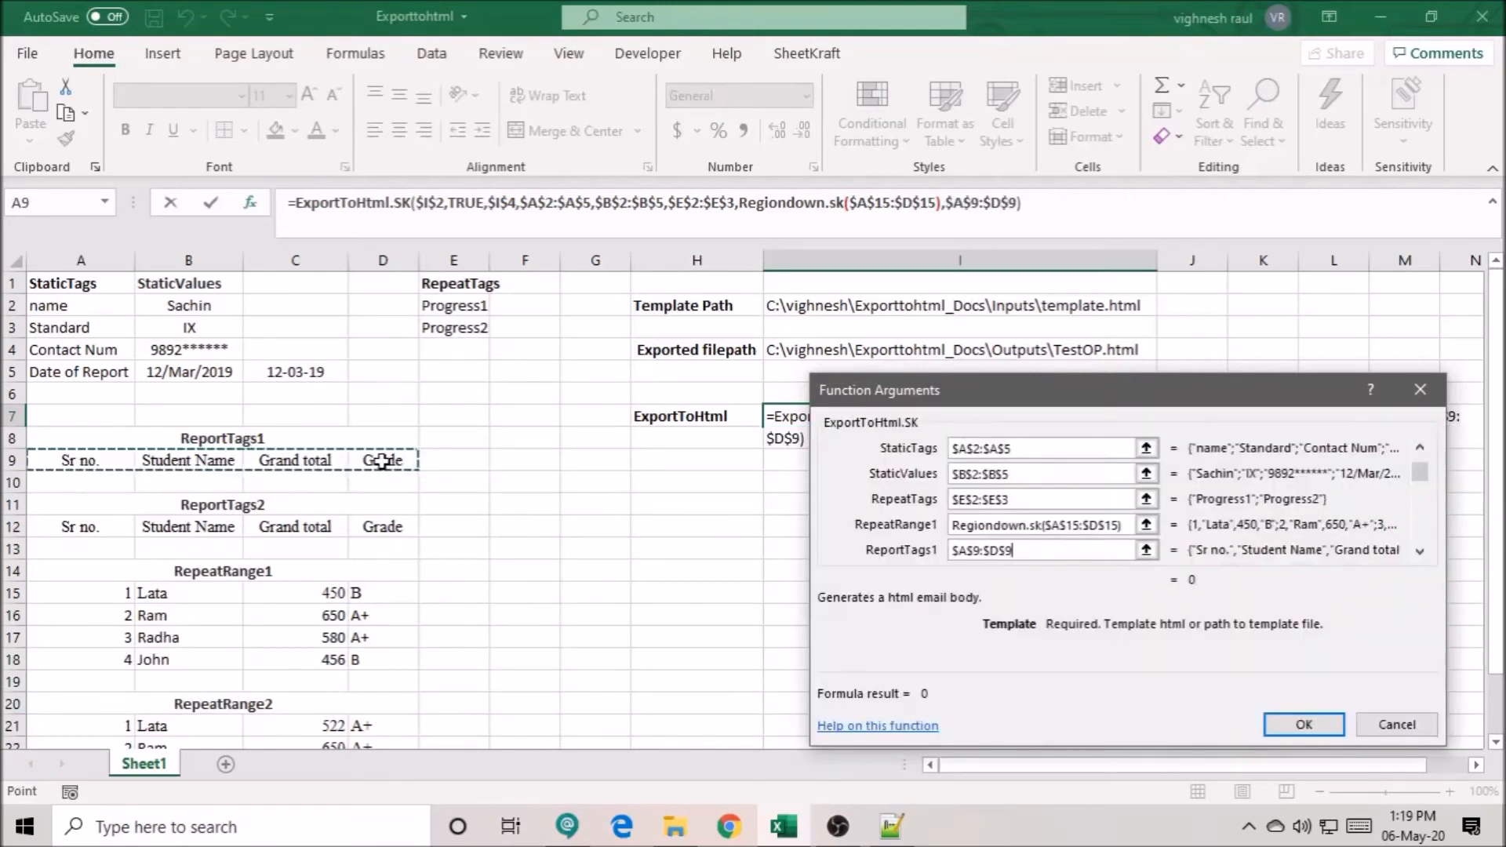
key(Tab)
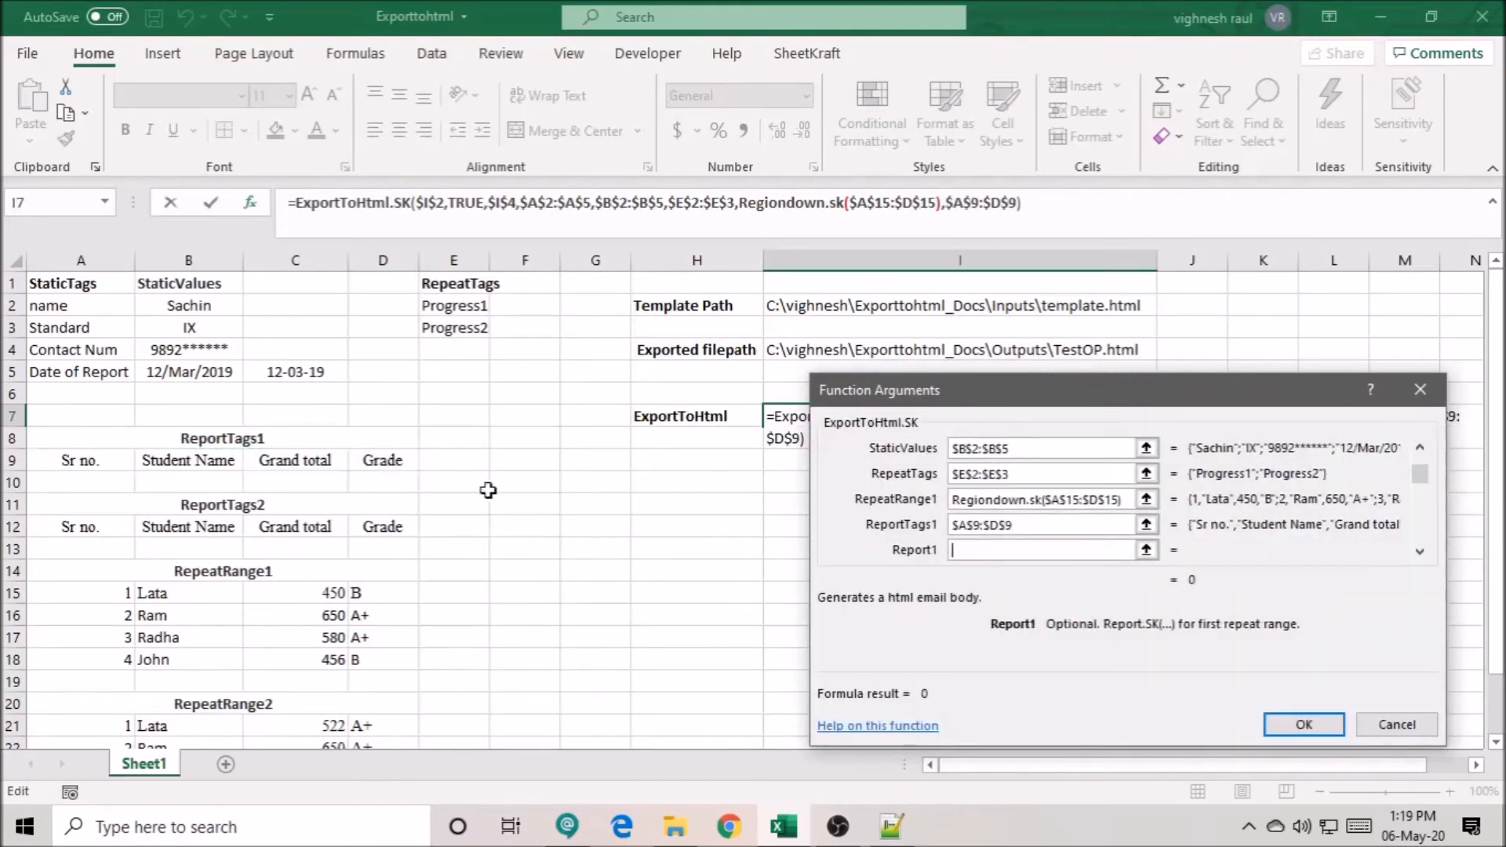
- Set the Report1 argument to Report.sk($A$15,$B$15,$C$15,$D$15)
text(Report.sk()
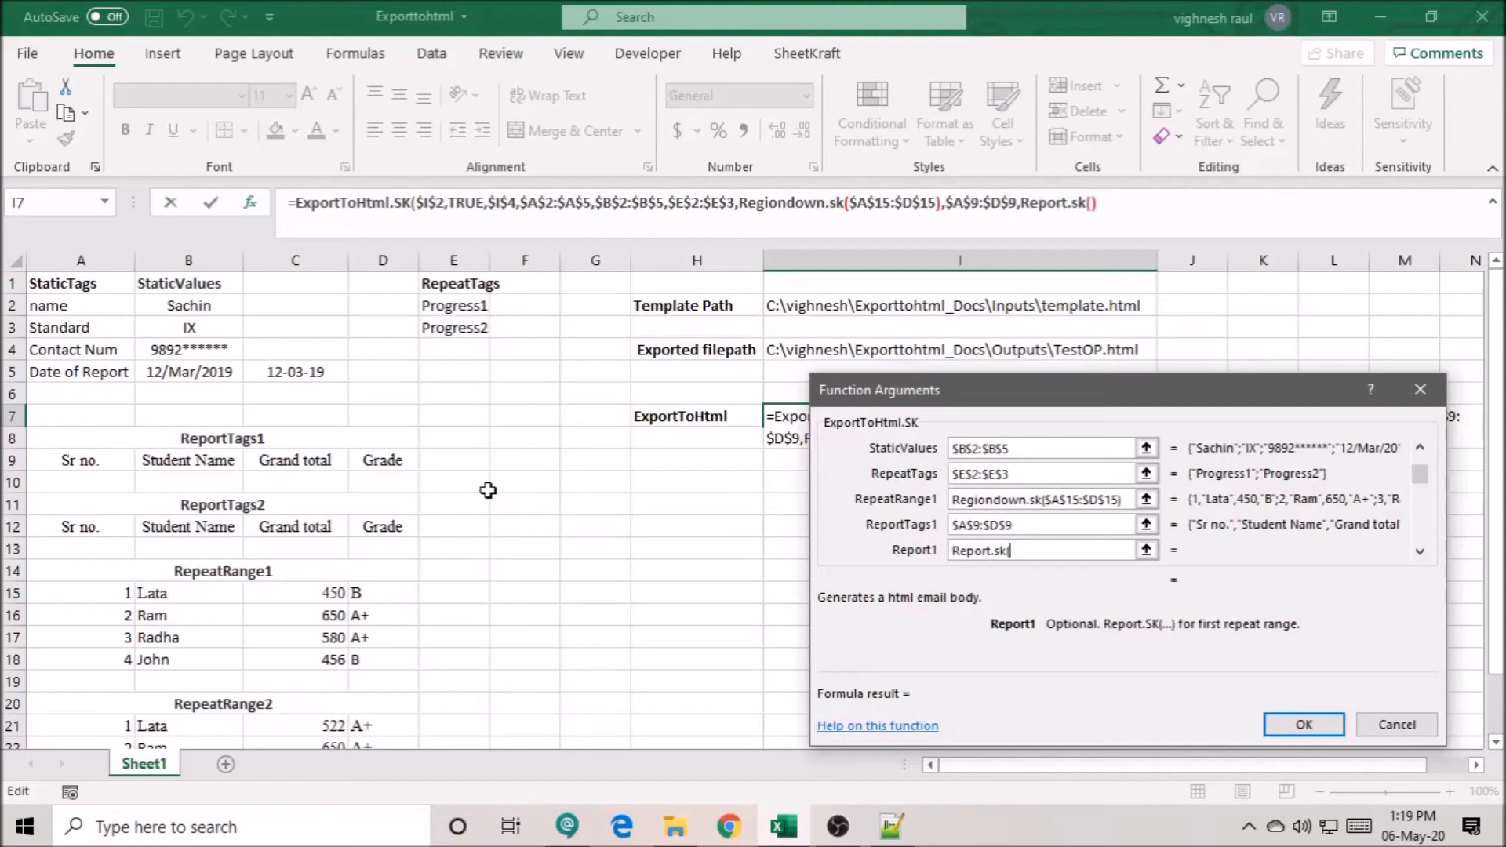
click(83, 599)
text(,)
click(159, 599)
key(F4)
text(,)
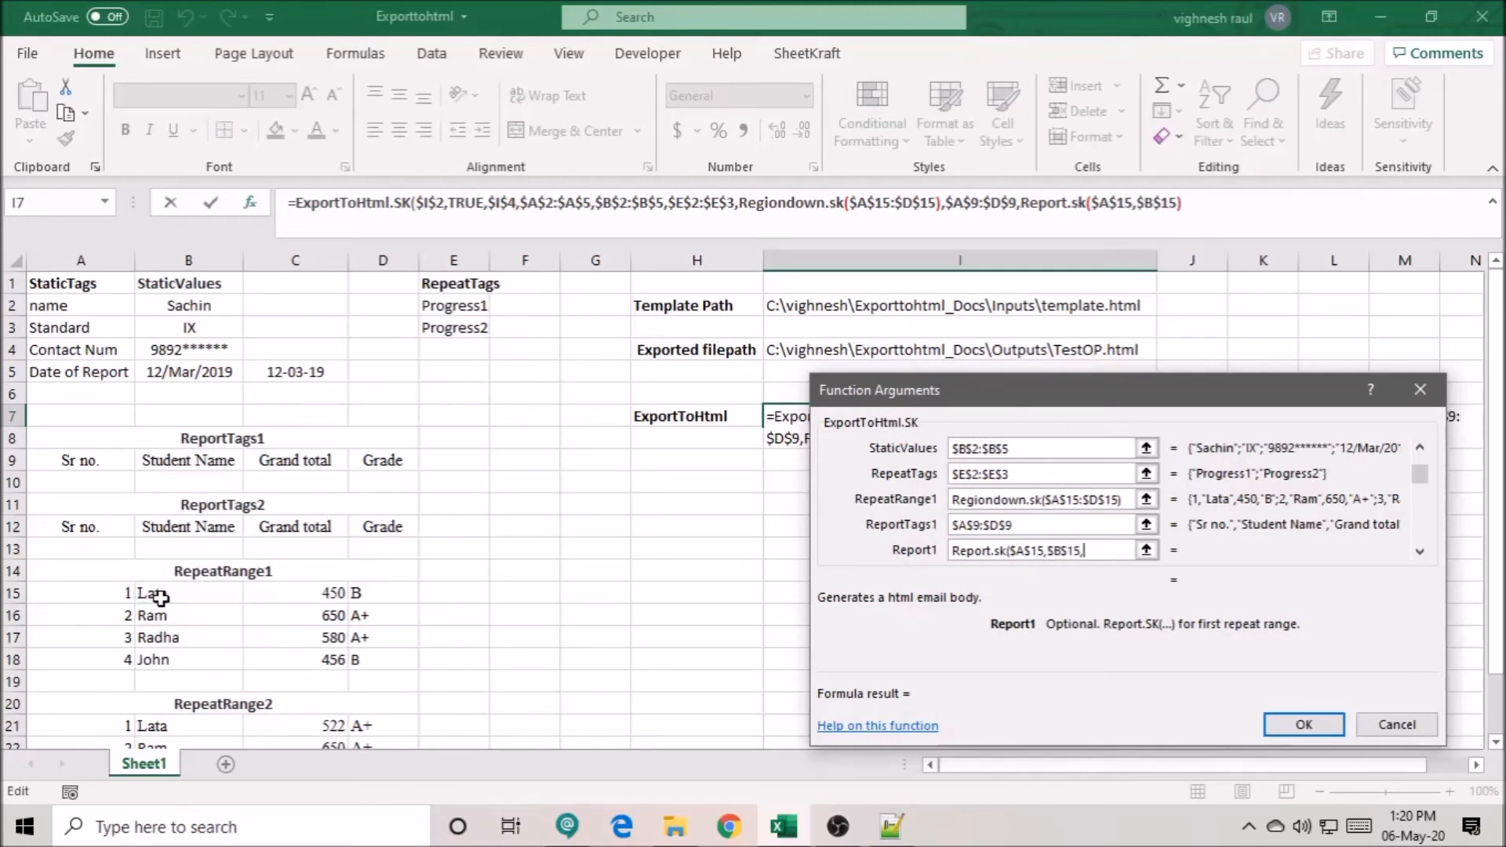
click(267, 597)
key(F4)
text(,)
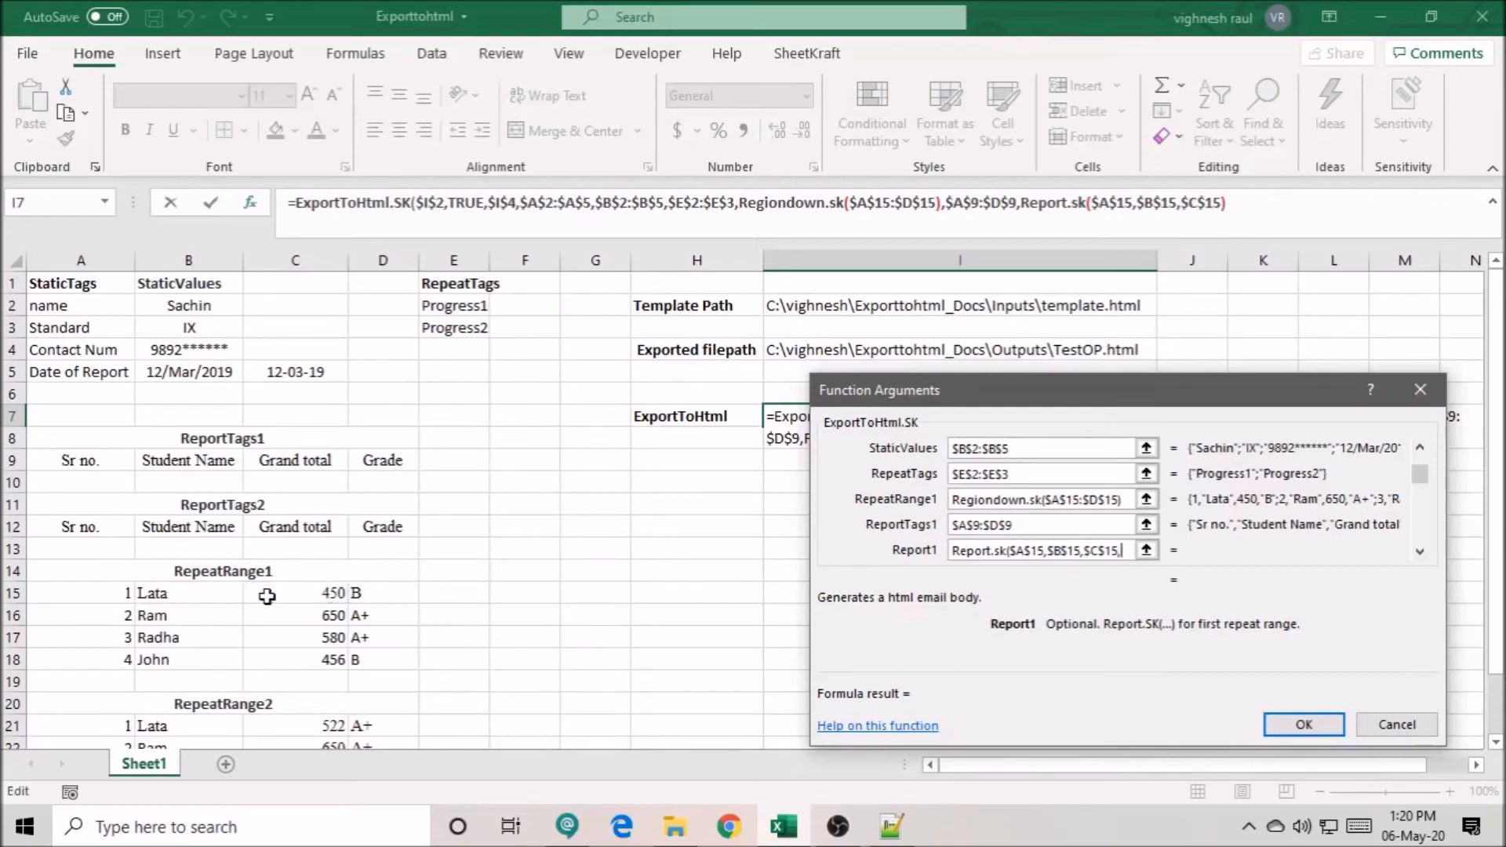
click(354, 595)
key(F4)
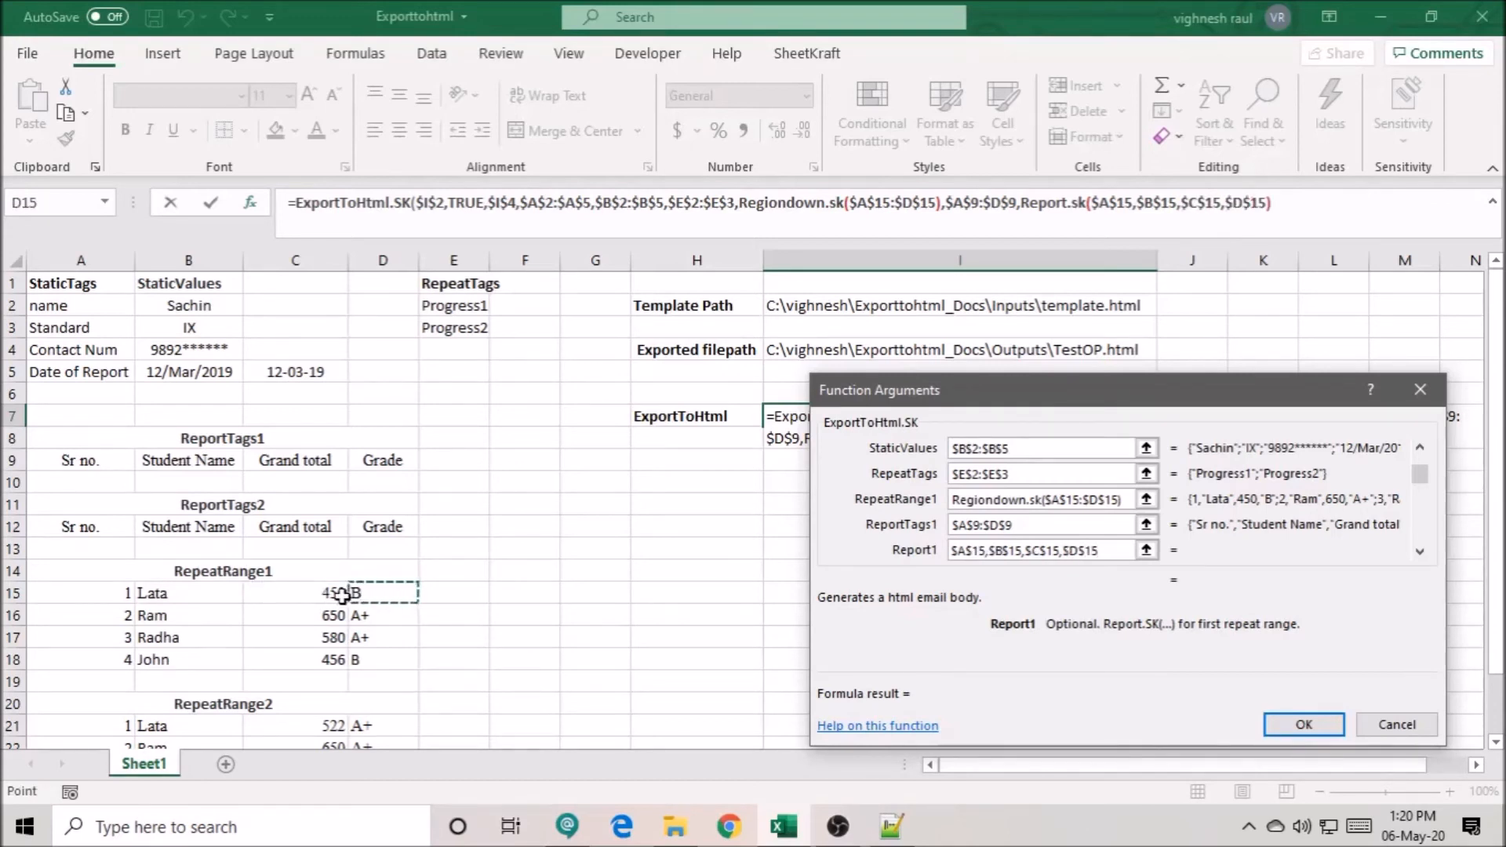
text())
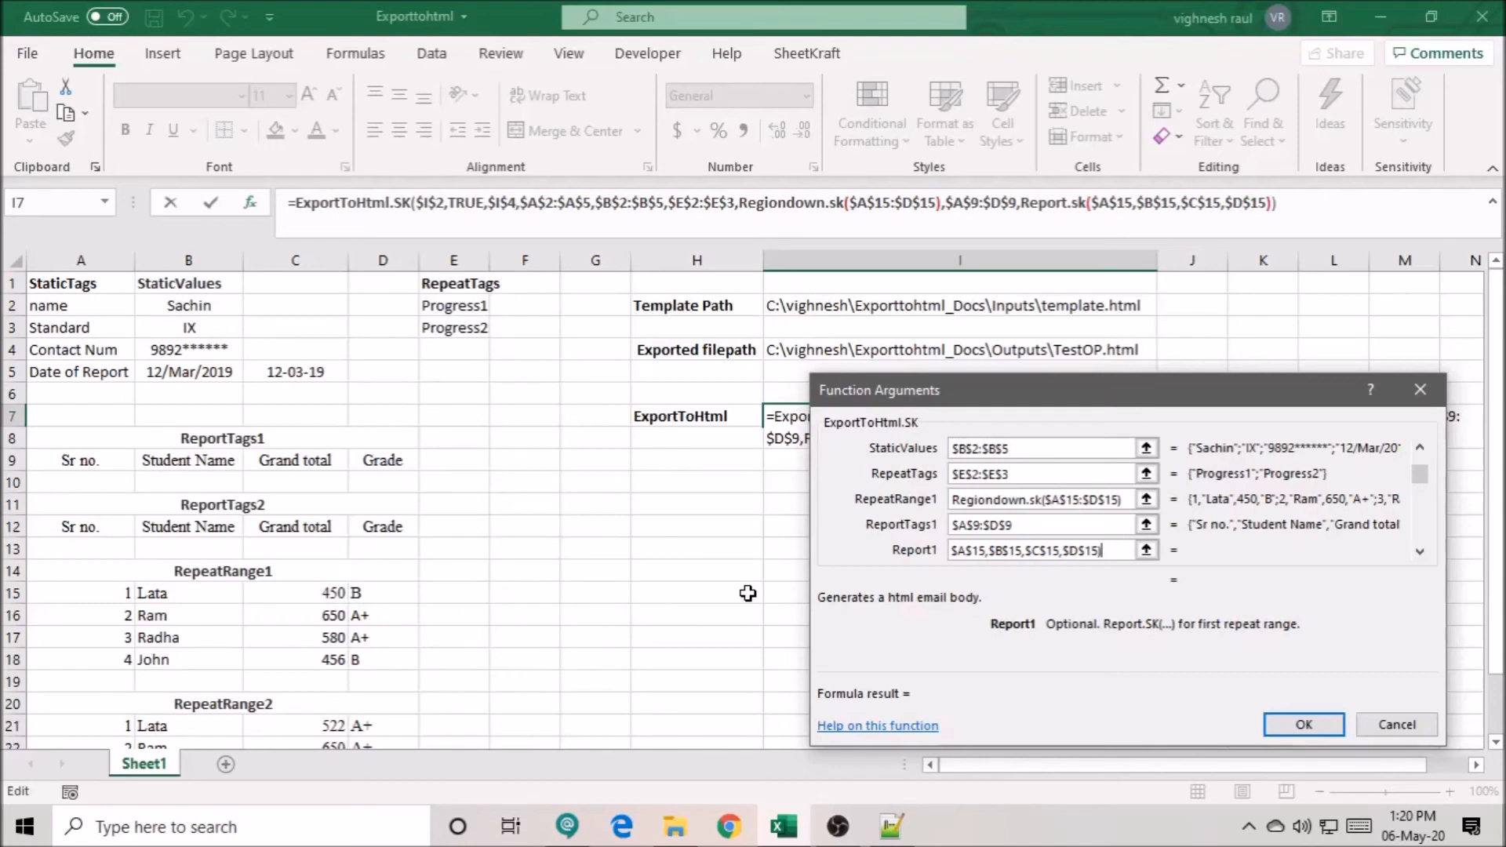
key(Tab)
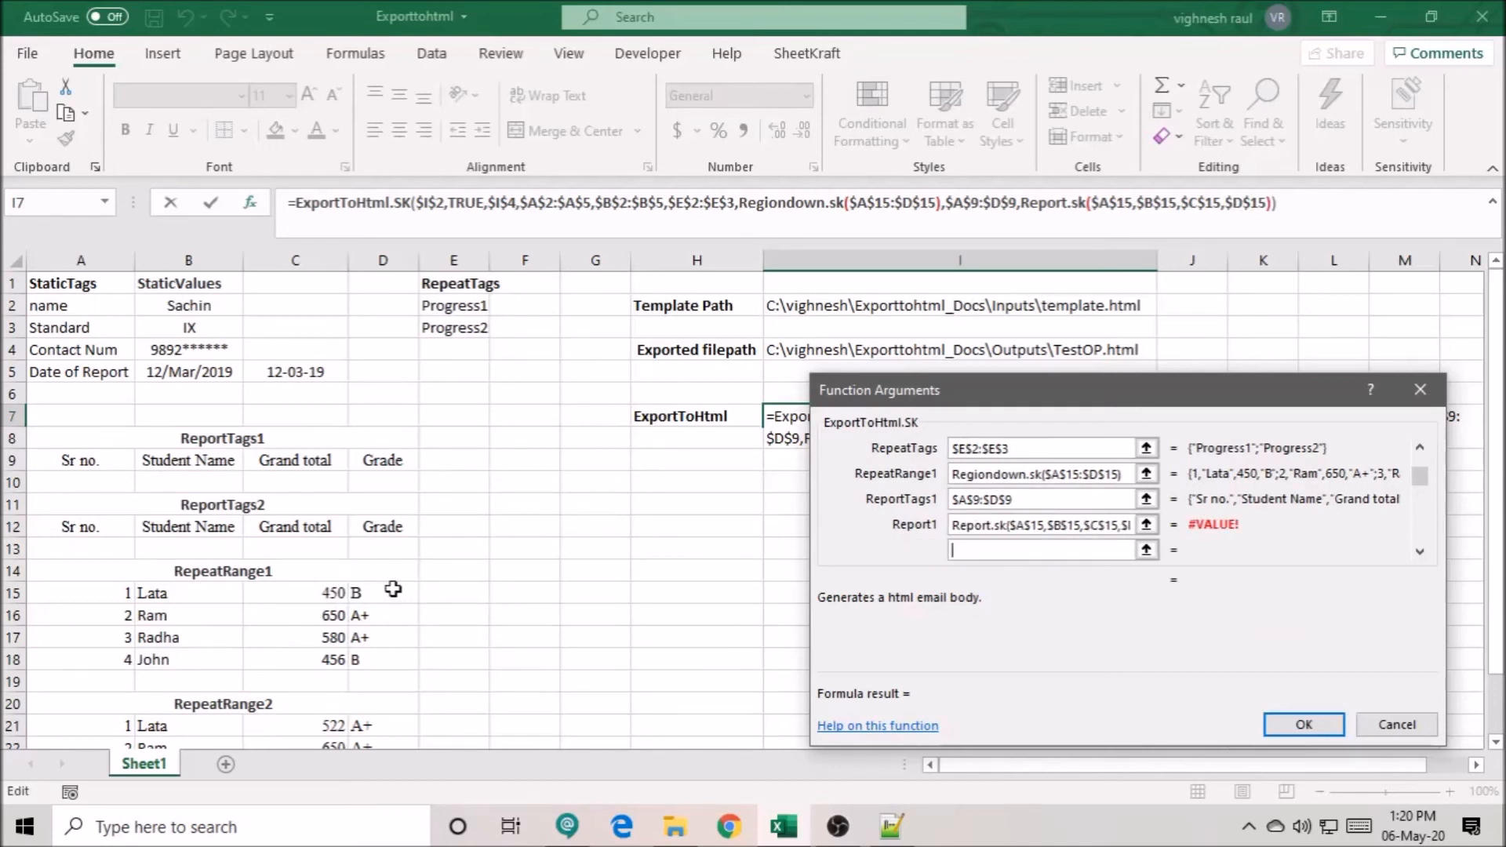
- Enter Regiondown.sk($A$21:$D$21) as the second repeat range in the argument following Report1
text(Regiond)
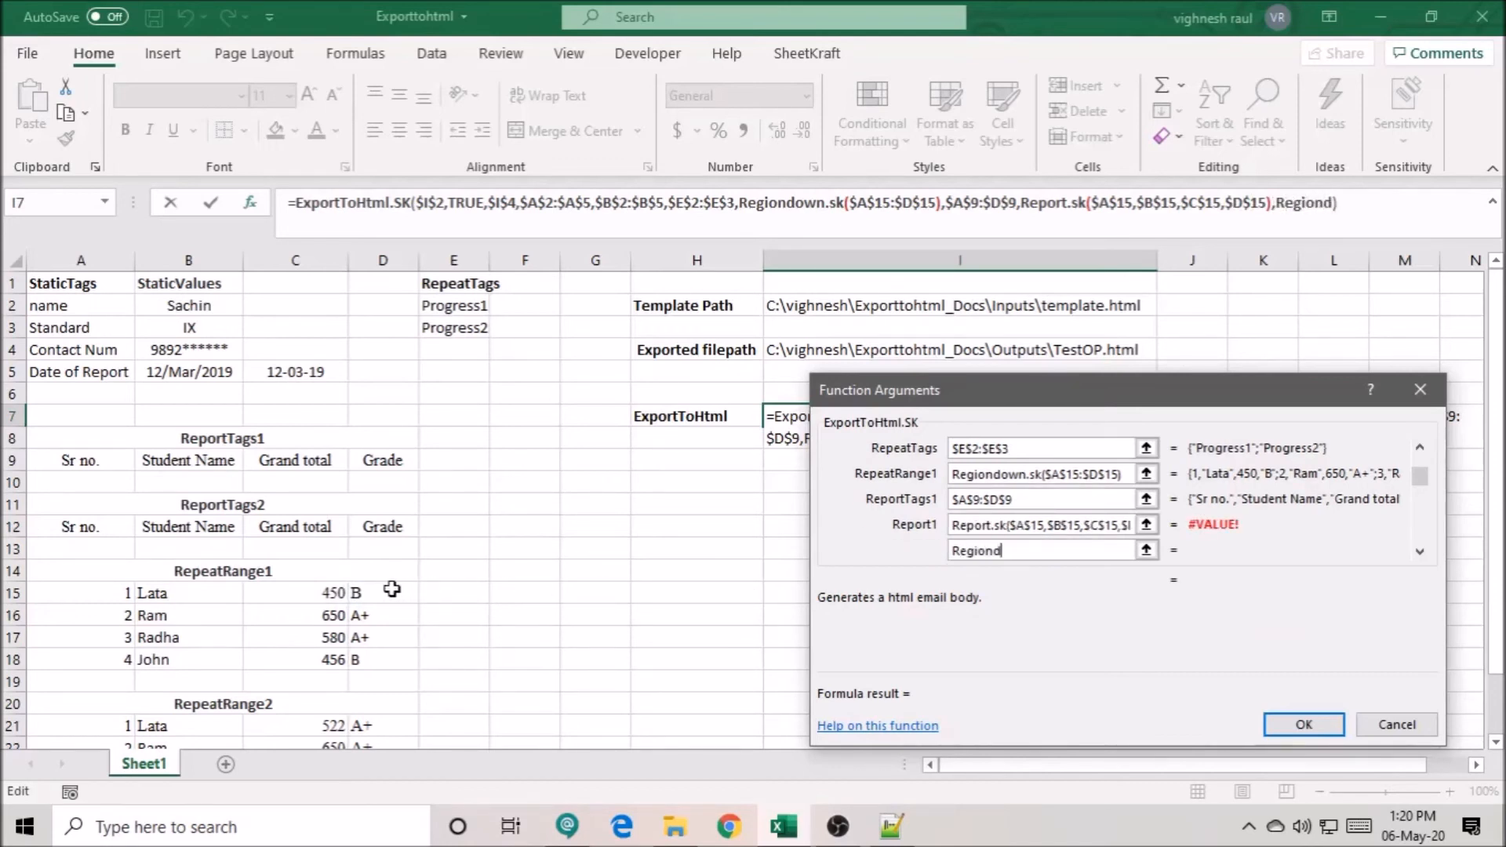
text(own.sk()
scroll(314, 633, down, 1)
drag(126, 659, 364, 659)
key(F4)
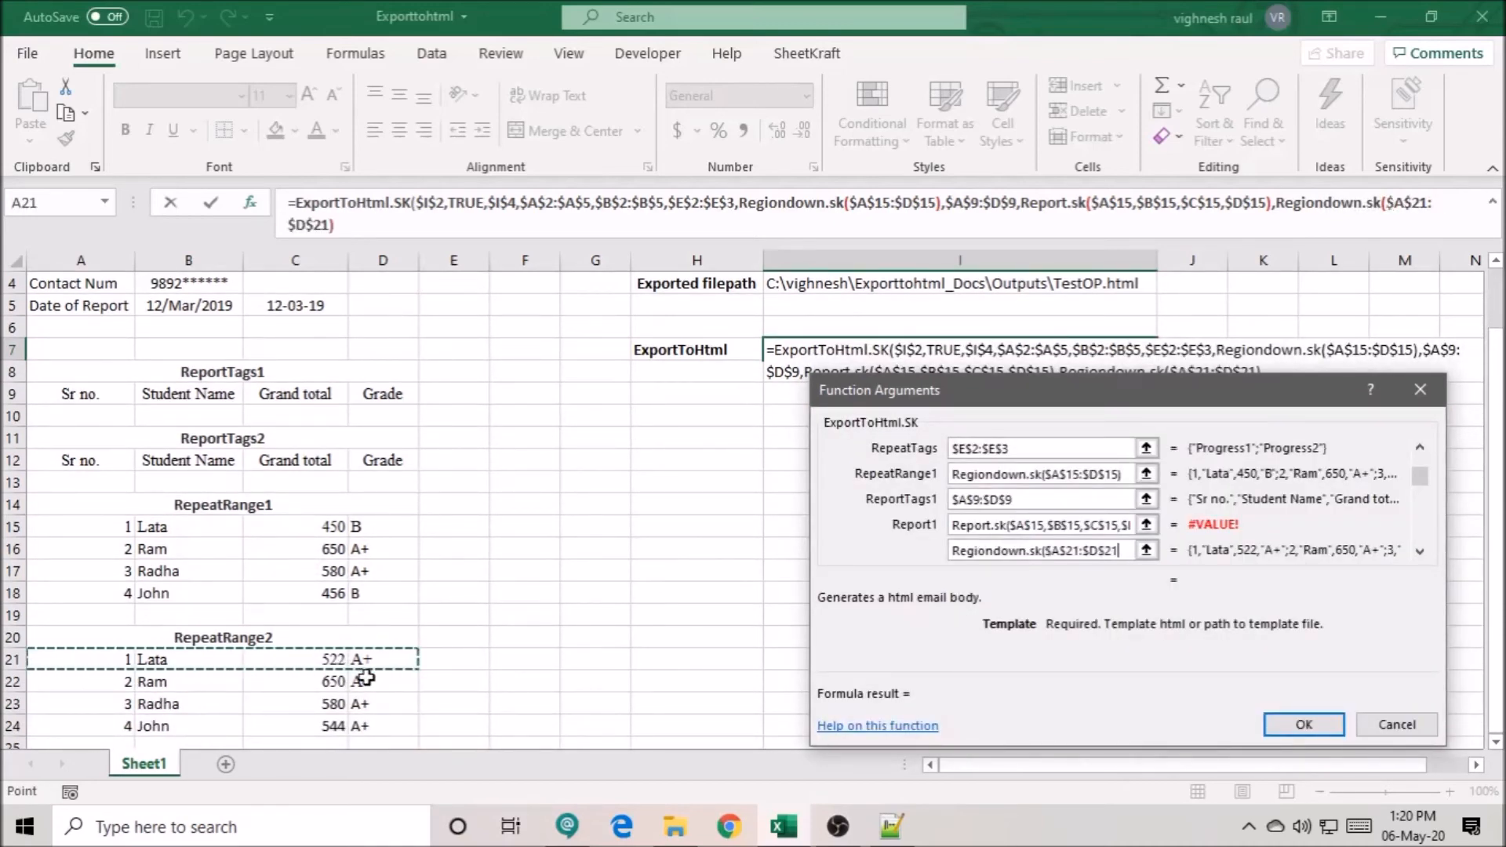
text())
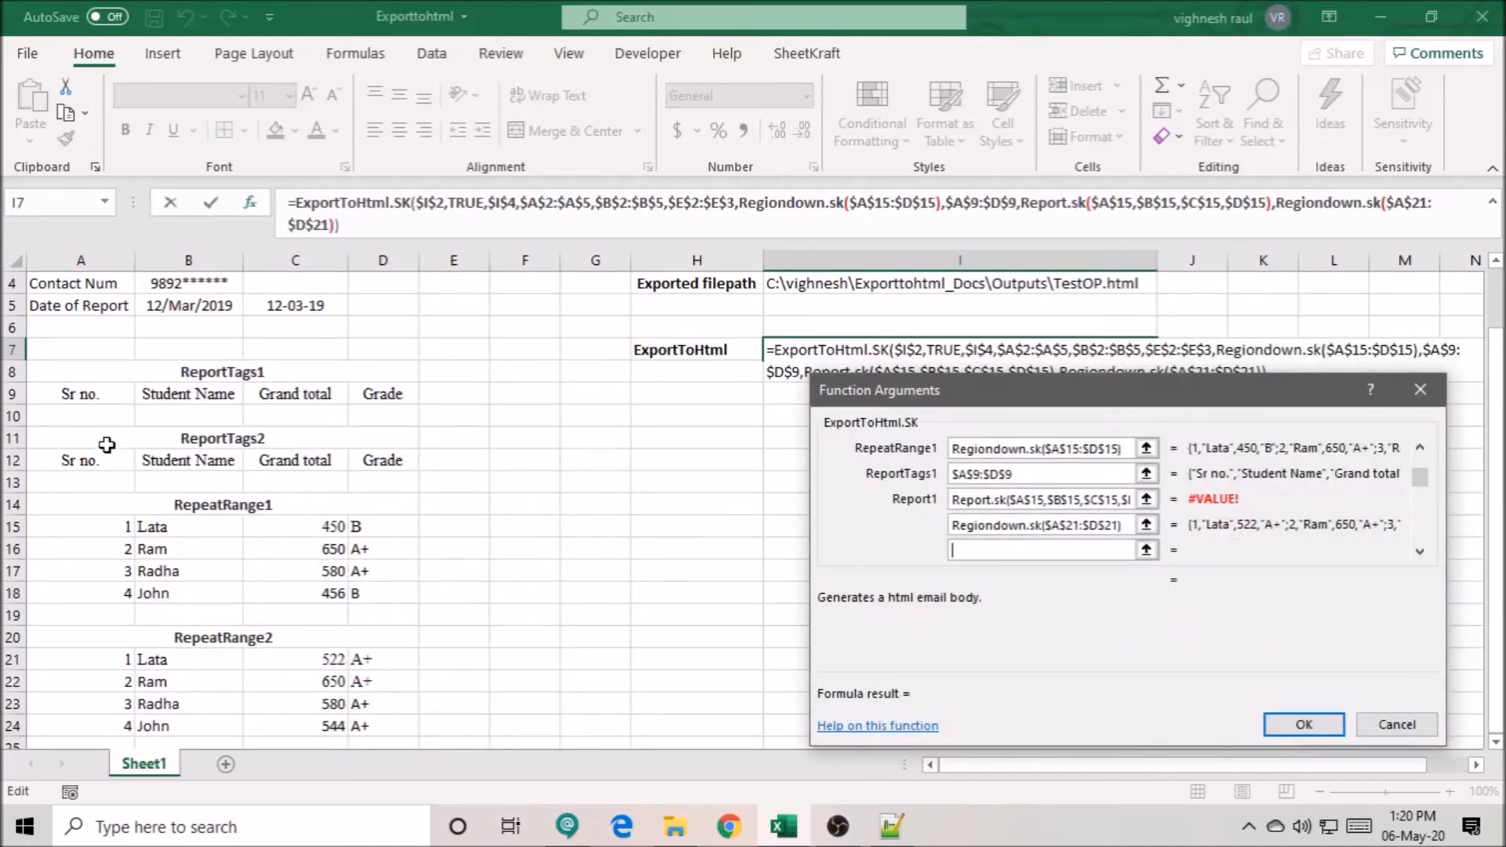
- Enter the absolute range $A$12:$D$12 as the report tags argument for the second repeat range
drag(106, 460, 364, 461)
key(BackSpace)
drag(90, 462, 382, 466)
key(F4)
key(Tab)
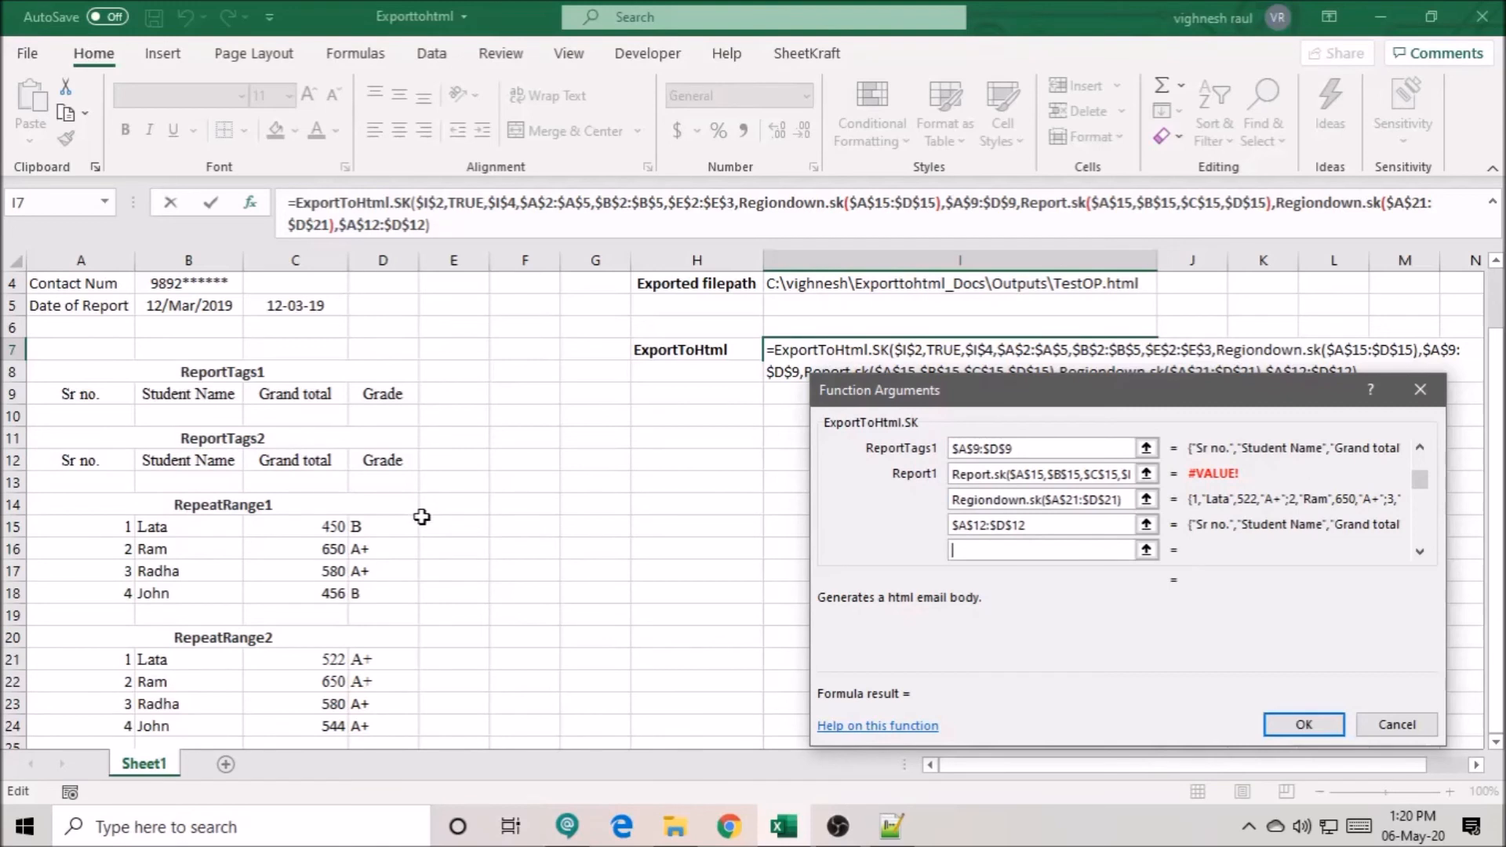
- Enter Report.sk($A$21,$B$21,$C$21,$D$21) as the second report argument and complete the ExportToHtml.SK formula
text(Report.sk()
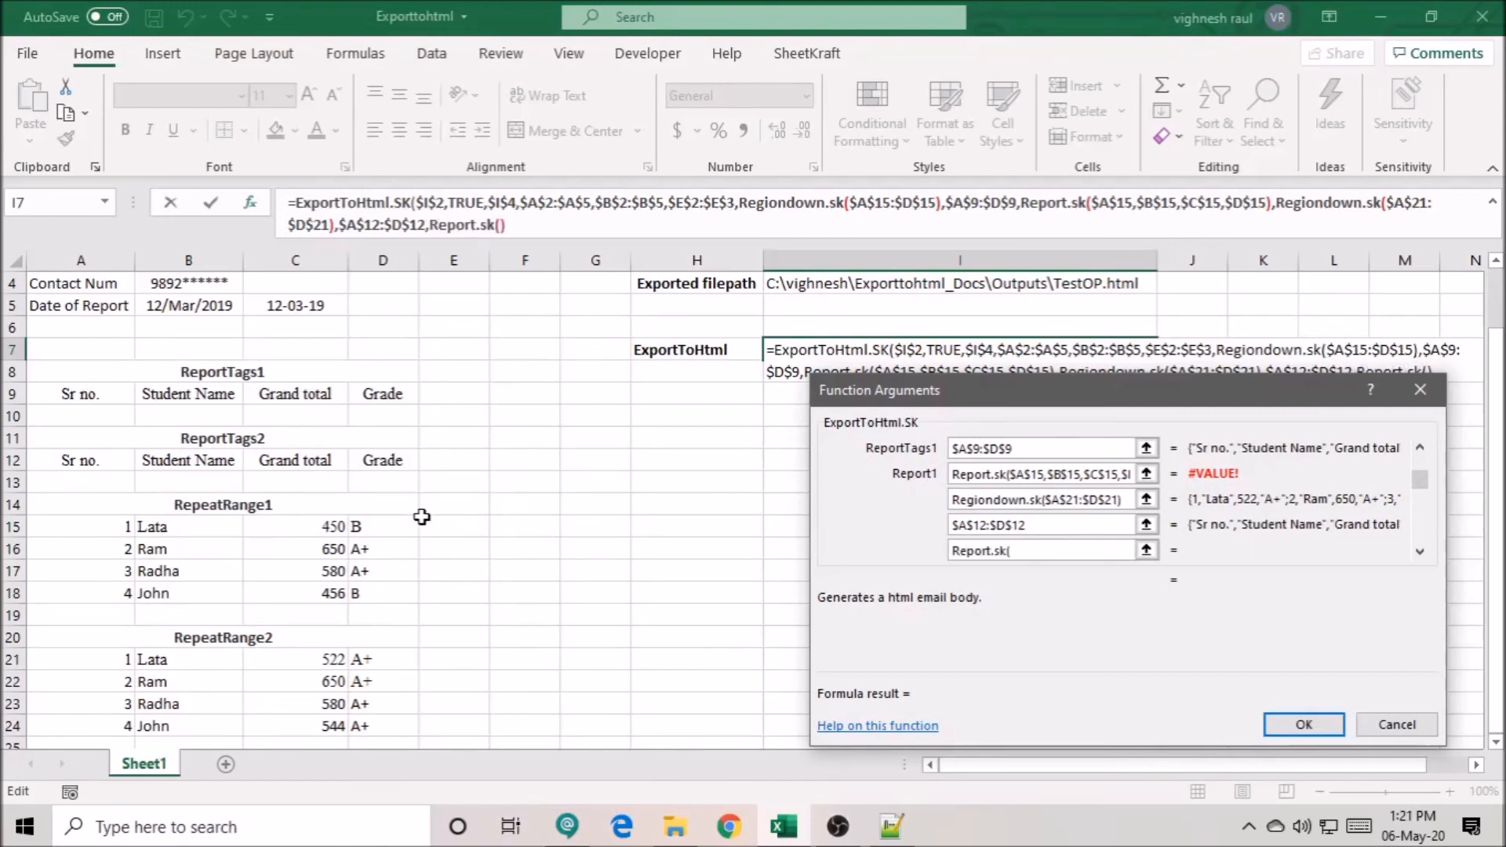
click(125, 662)
key(F4)
text(,)
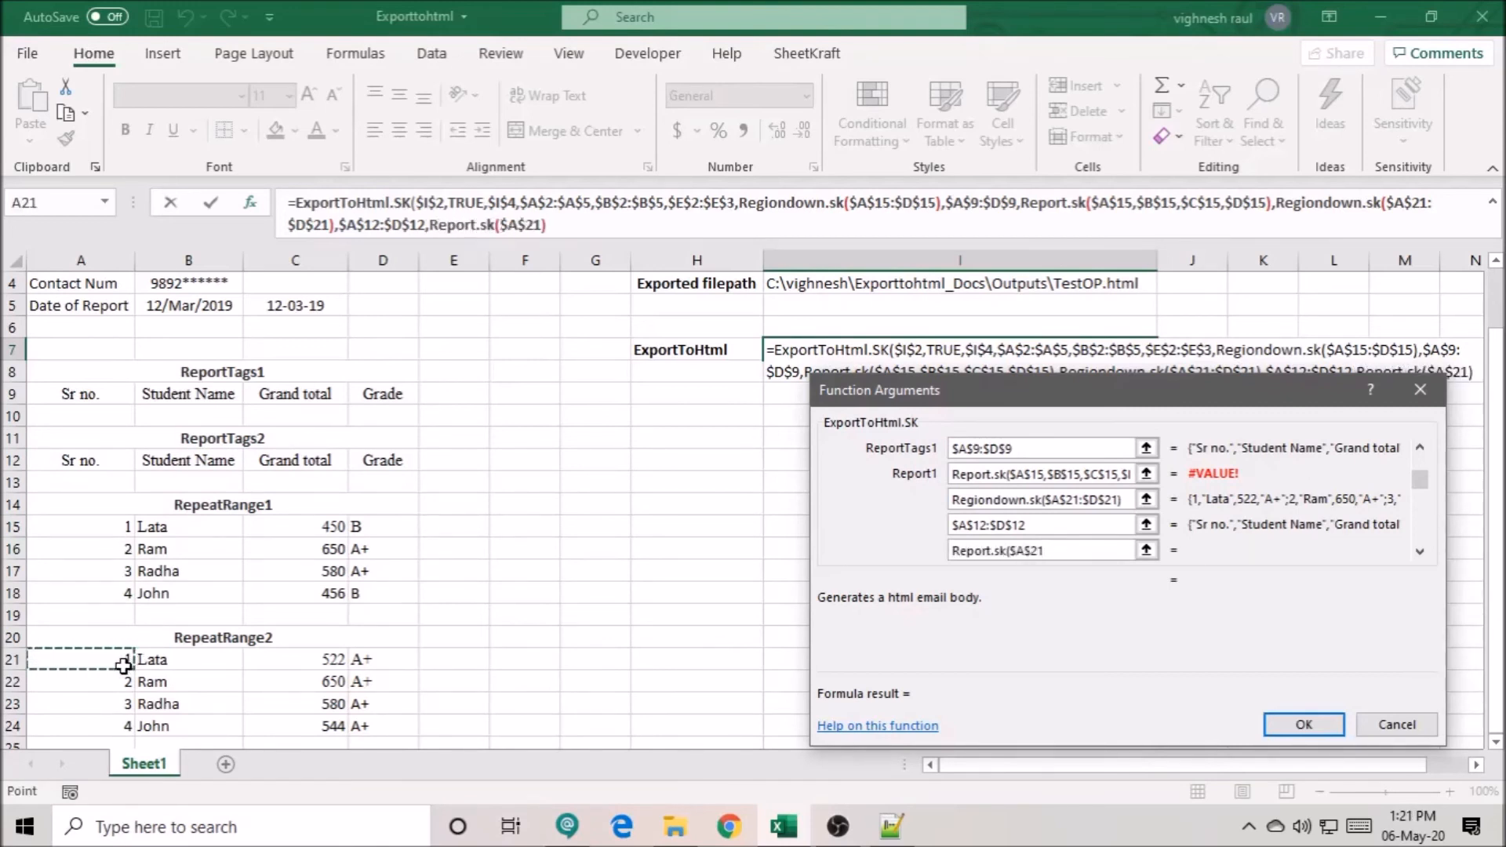
click(184, 659)
key(F4)
text(,)
click(296, 659)
key(F4)
text(,)
click(356, 659)
key(F4)
text())
click(1304, 723)
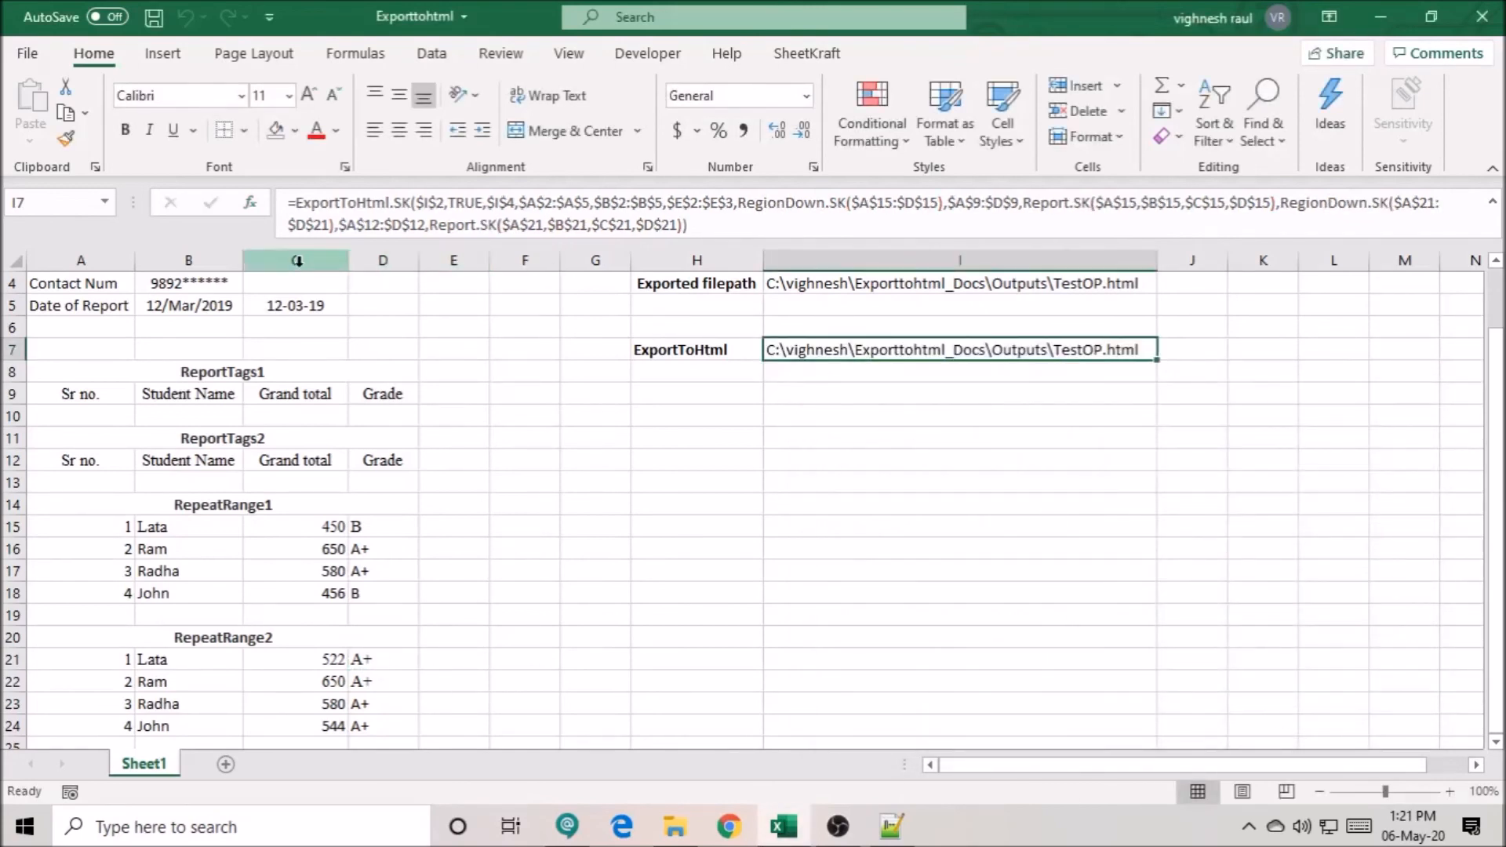
- Highlight the ExportToHtml formula cell I7 with a yellow fill
key(alt+l)
key(Right)
key(Right)
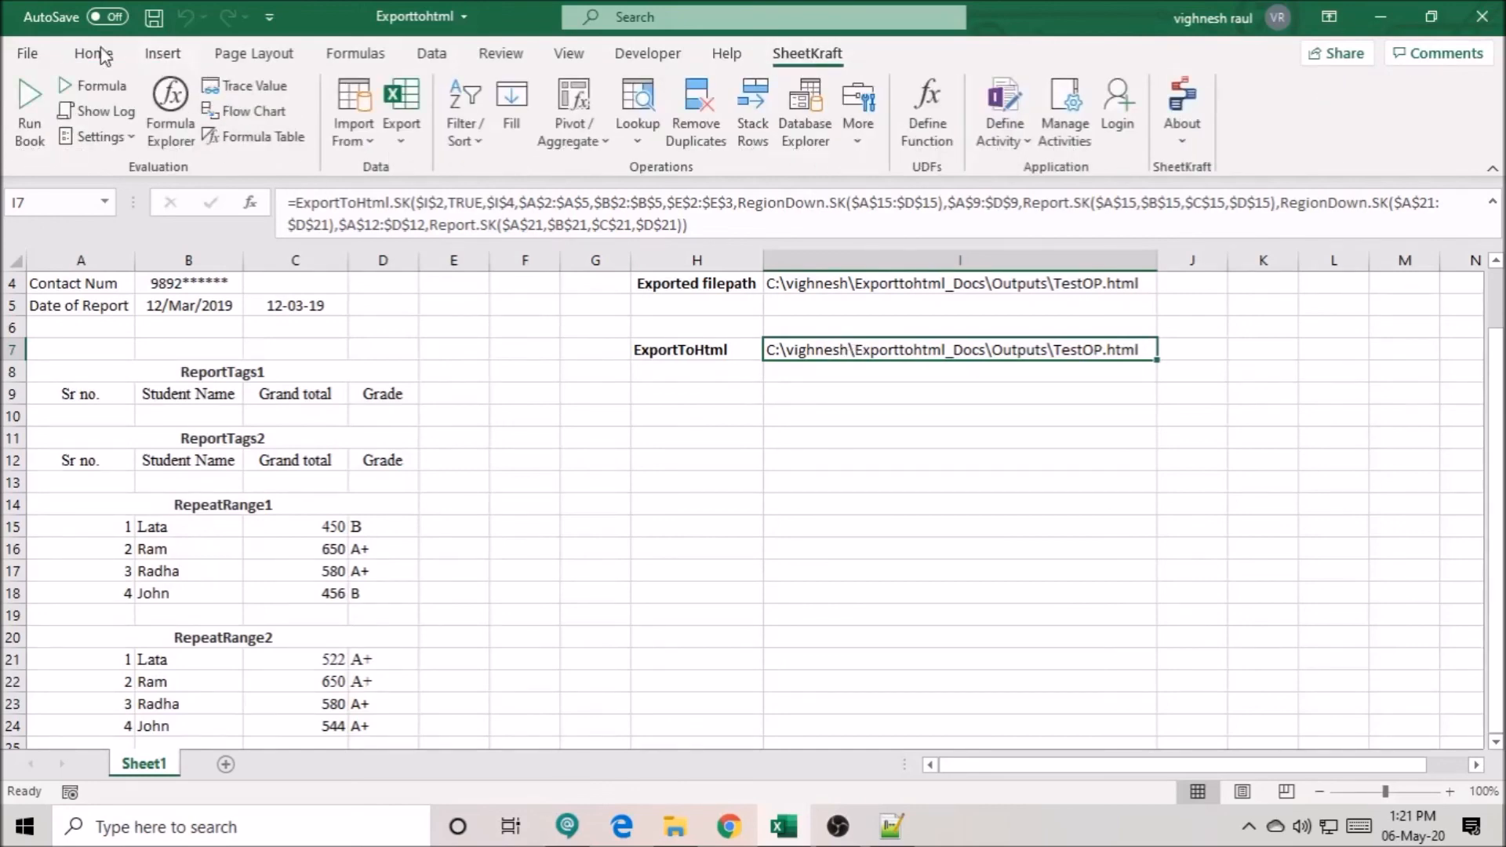
click(96, 53)
click(295, 131)
click(335, 342)
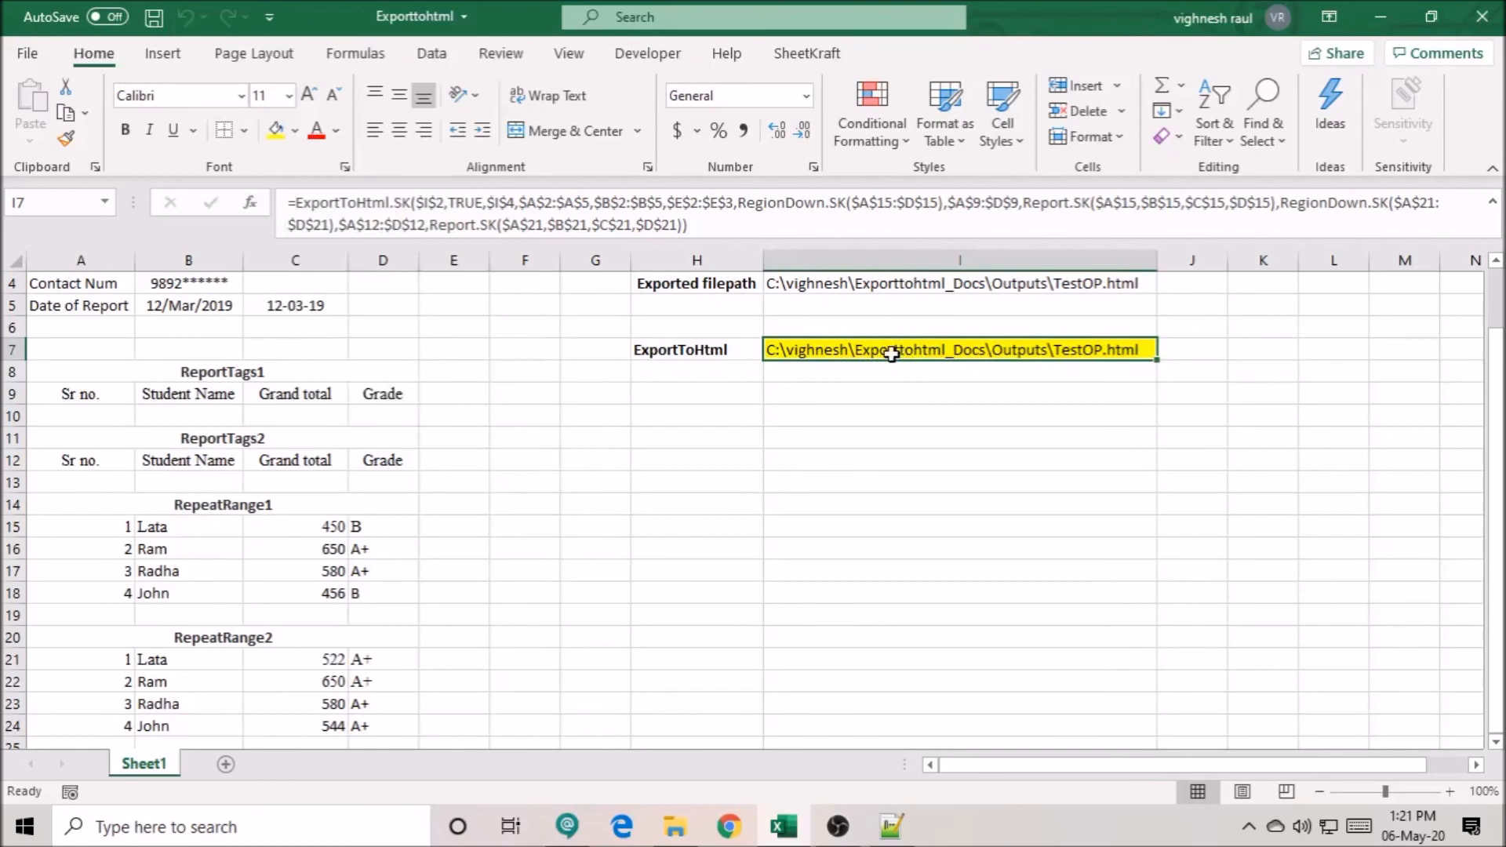
key(alt+y)
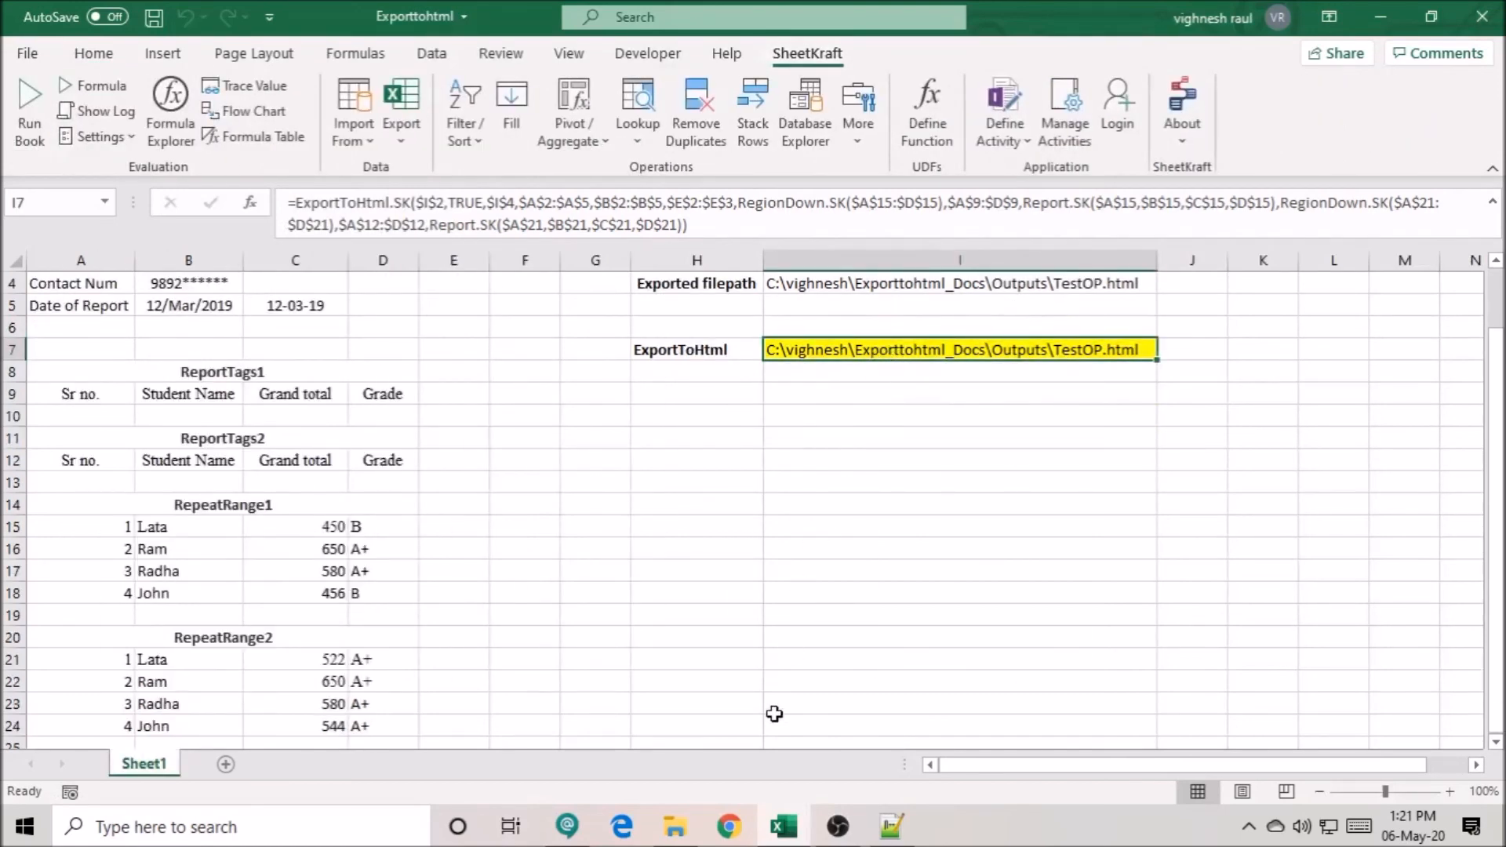
- Switch to File Explorer, open TestOP from the Exporttohtml_Docs Outputs folder, and examine the two student tables in the generated report
click(682, 824)
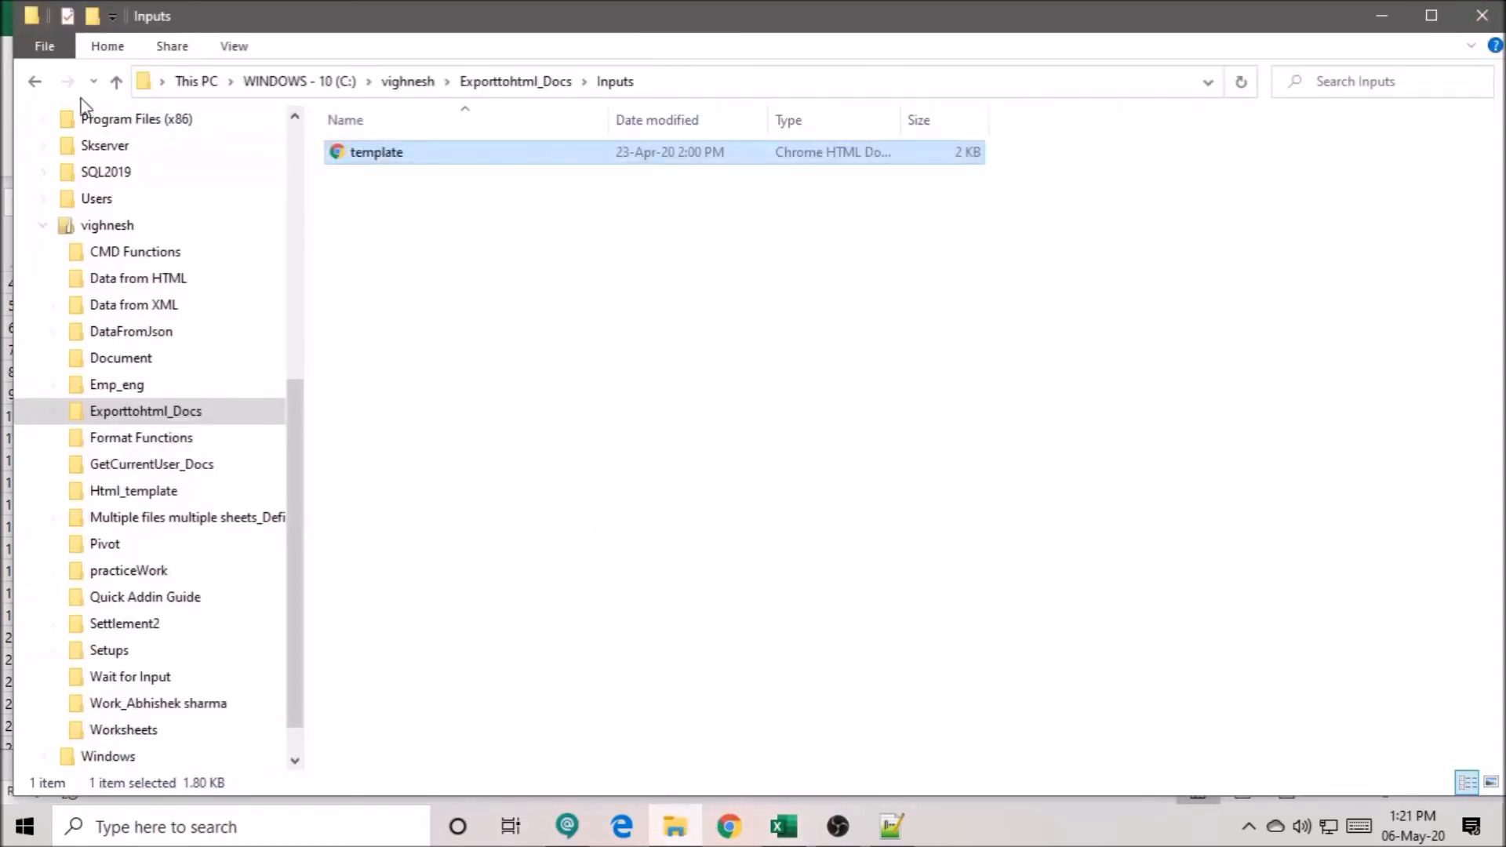
click(35, 81)
double_click(399, 174)
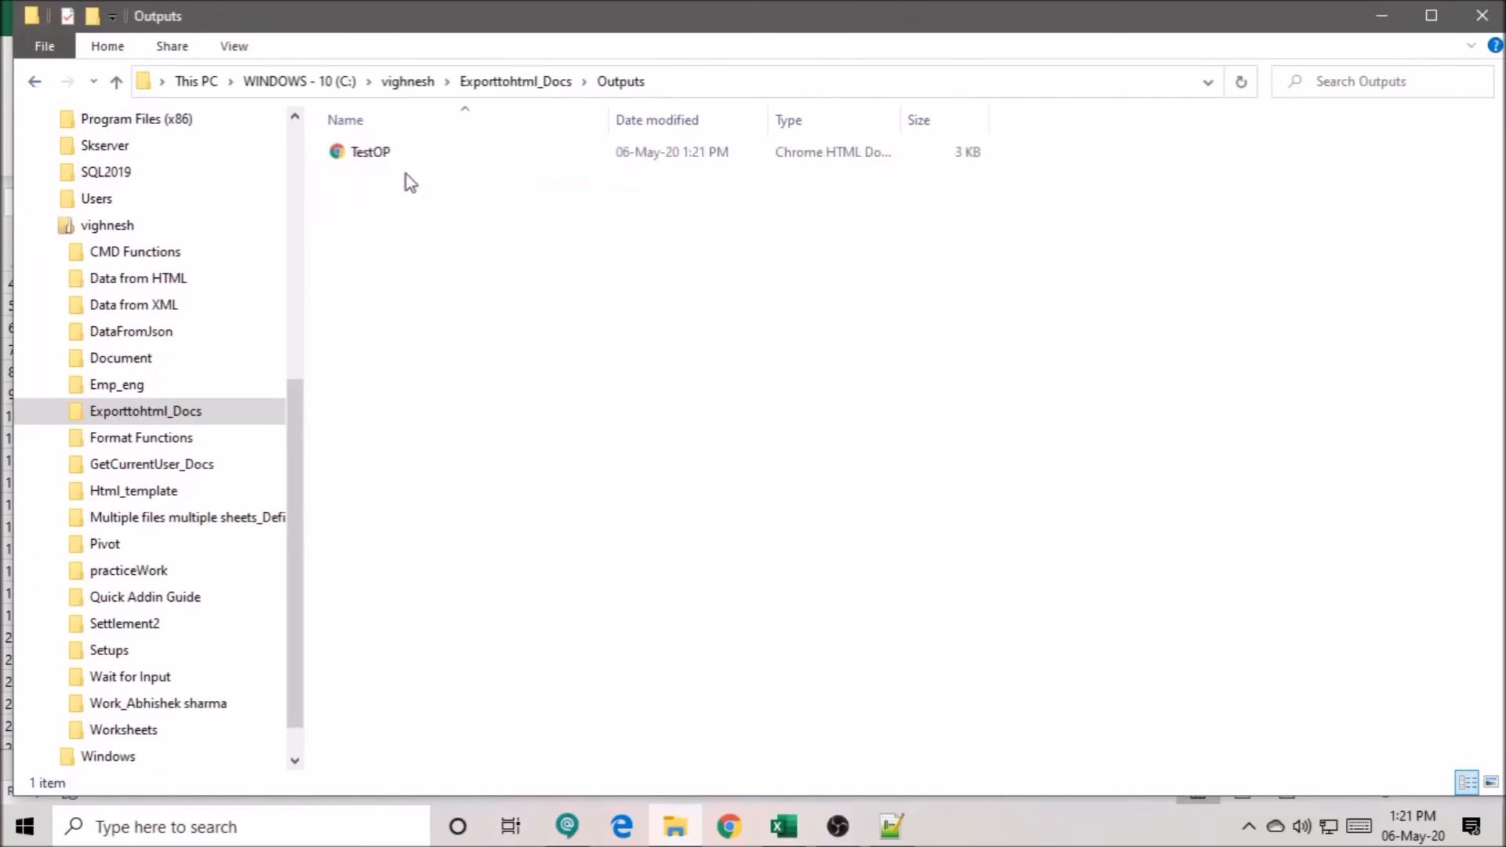
right_click(375, 160)
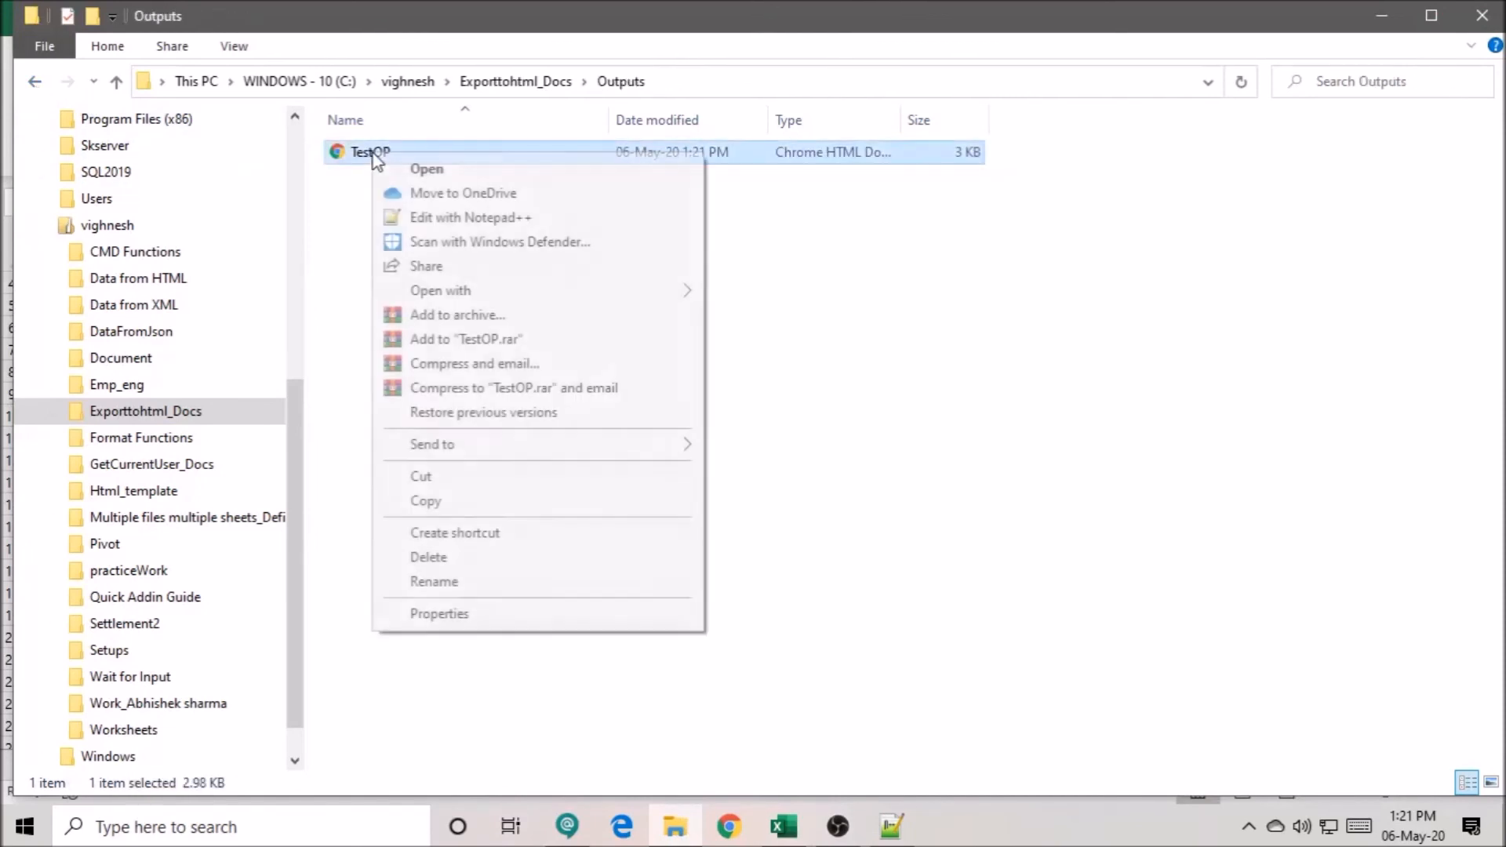
click(428, 171)
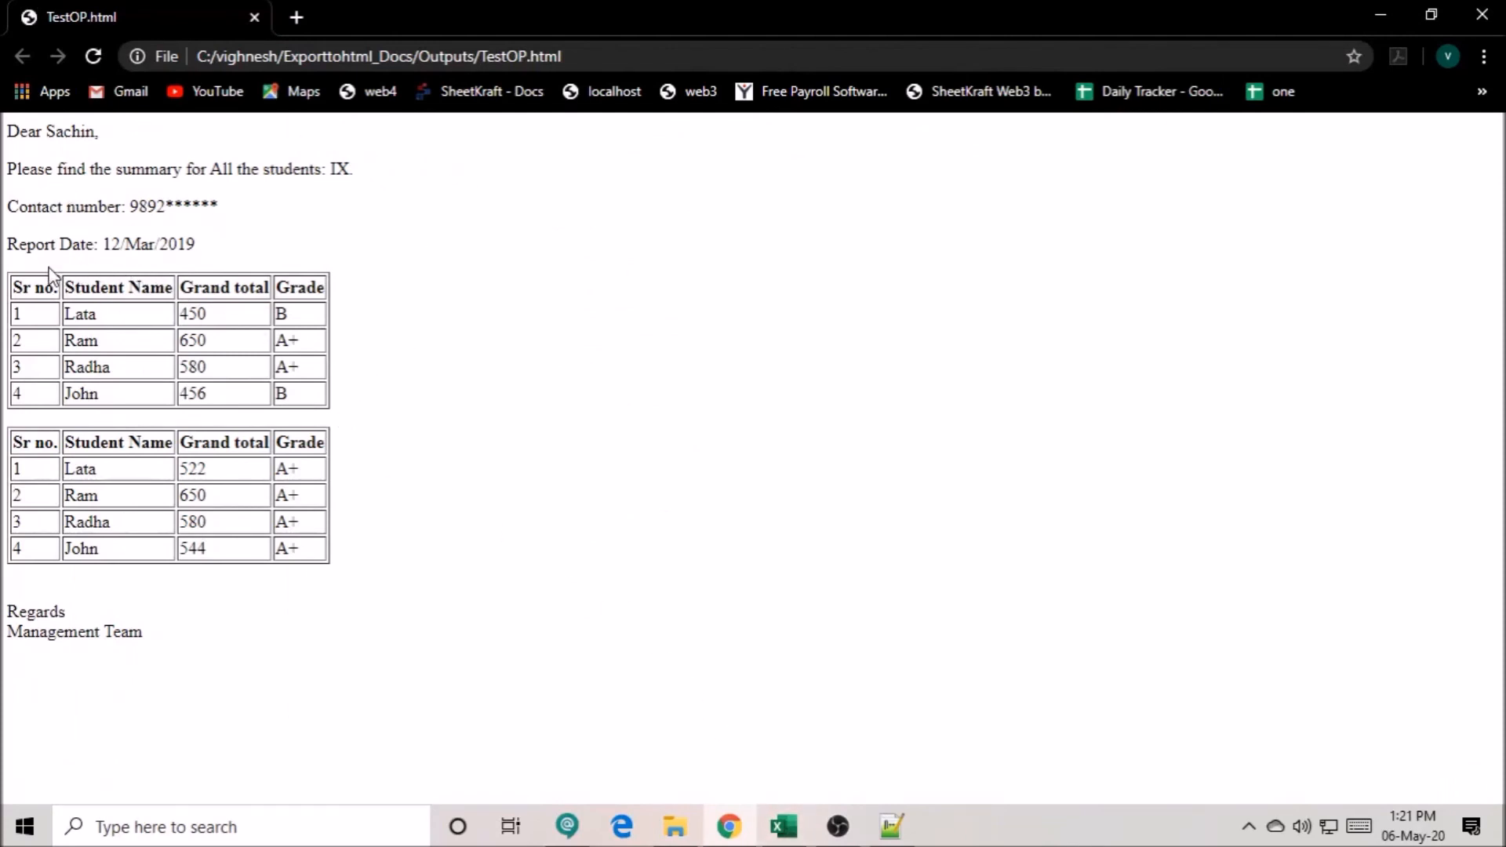
drag(19, 286, 267, 549)
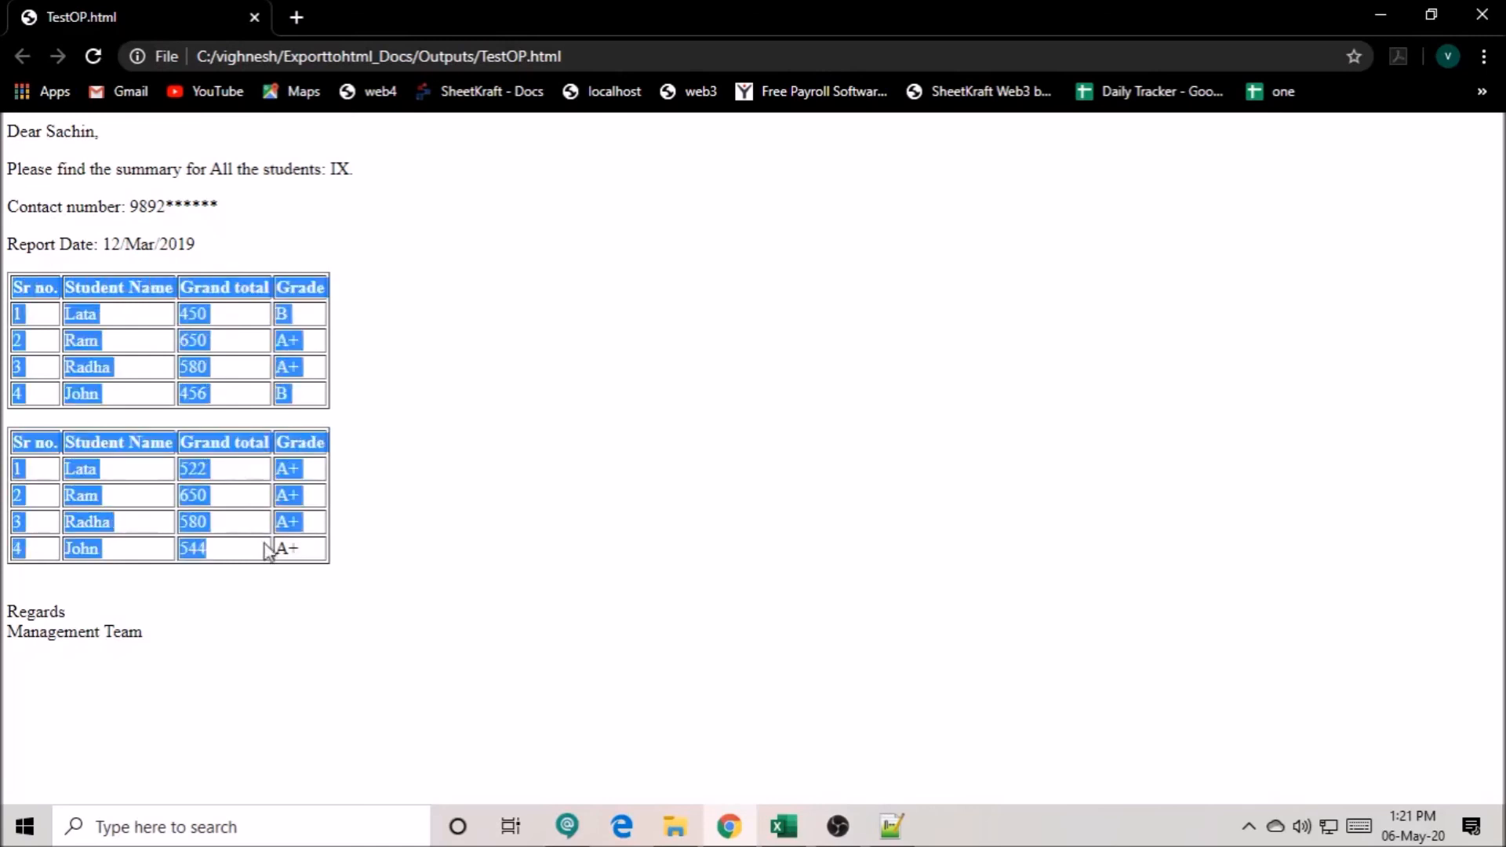
click(418, 542)
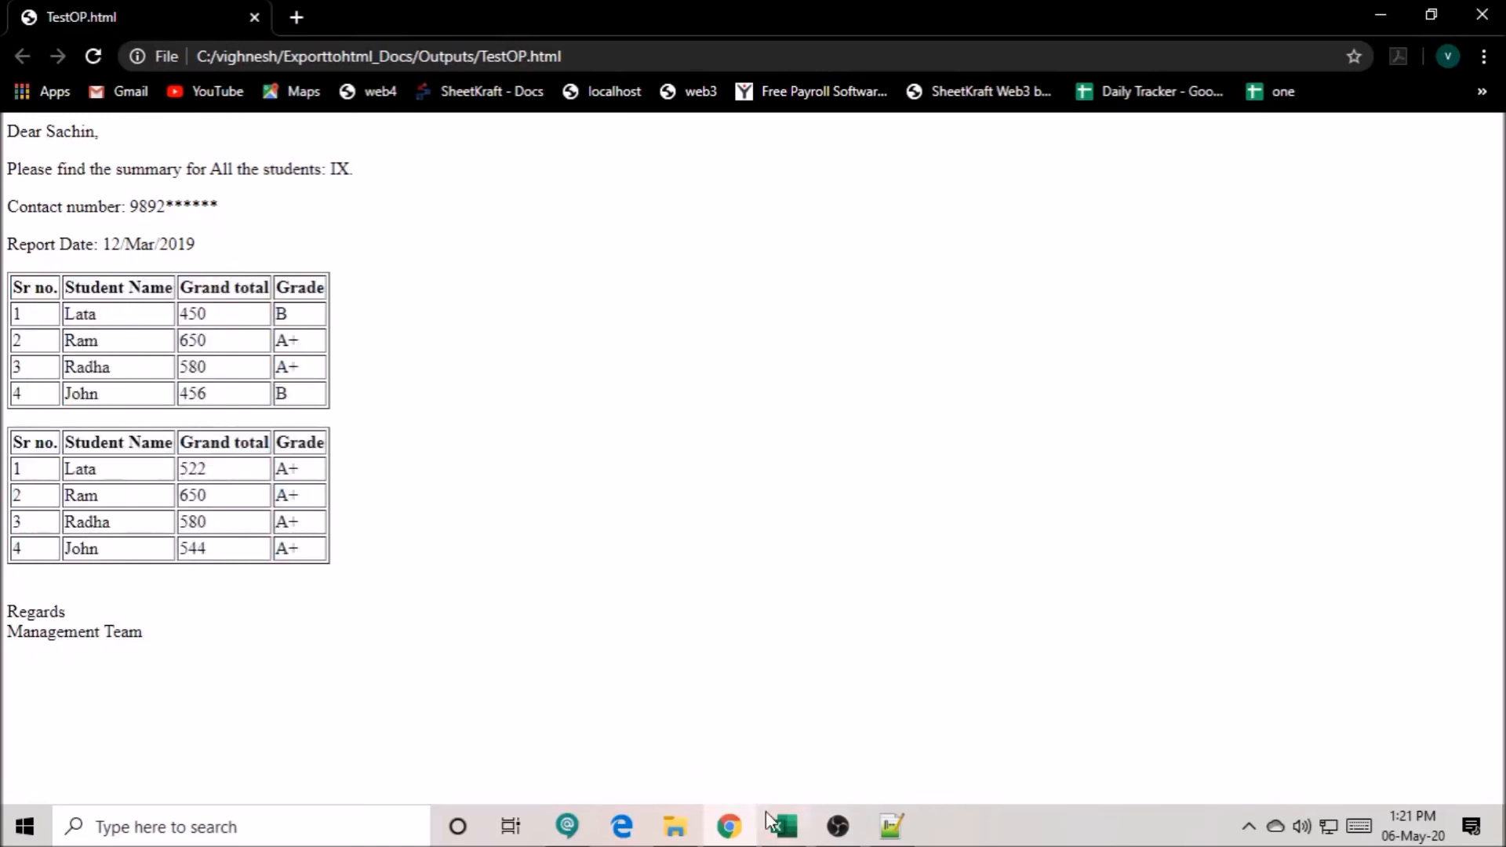